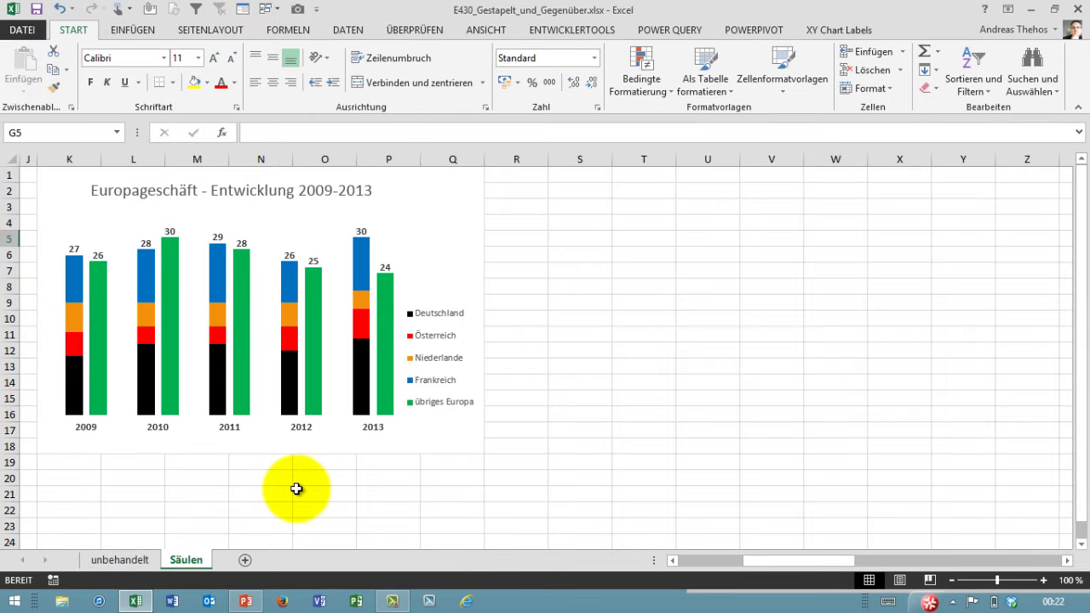
# - Review the country and übriges Europa columns on unbehandelt, then return to the Säulen chart
pyautogui.scroll(3, 295, 488)
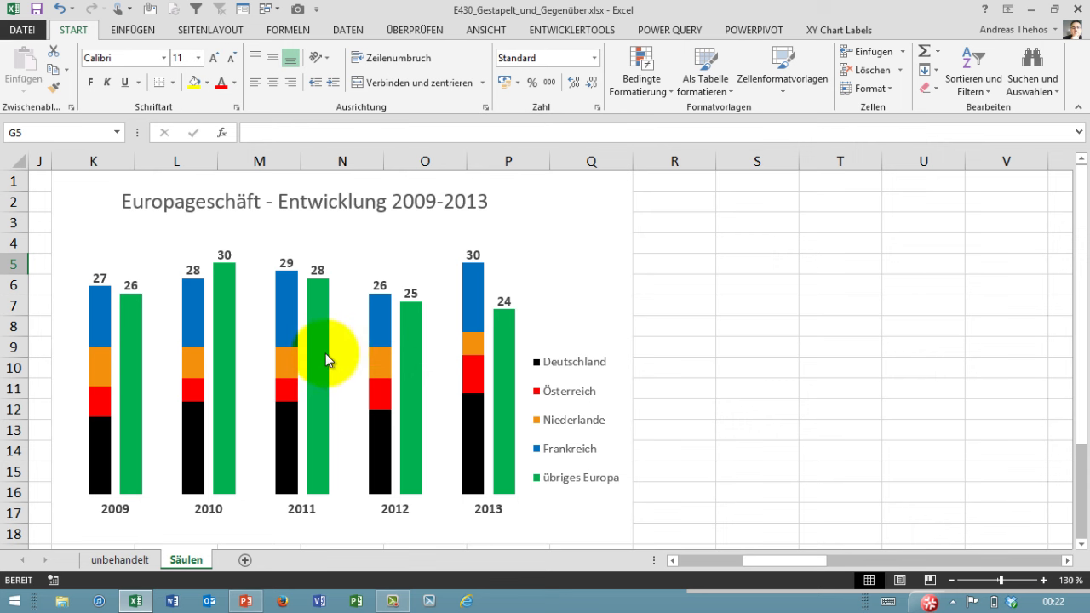
pyautogui.moveTo(325, 354)
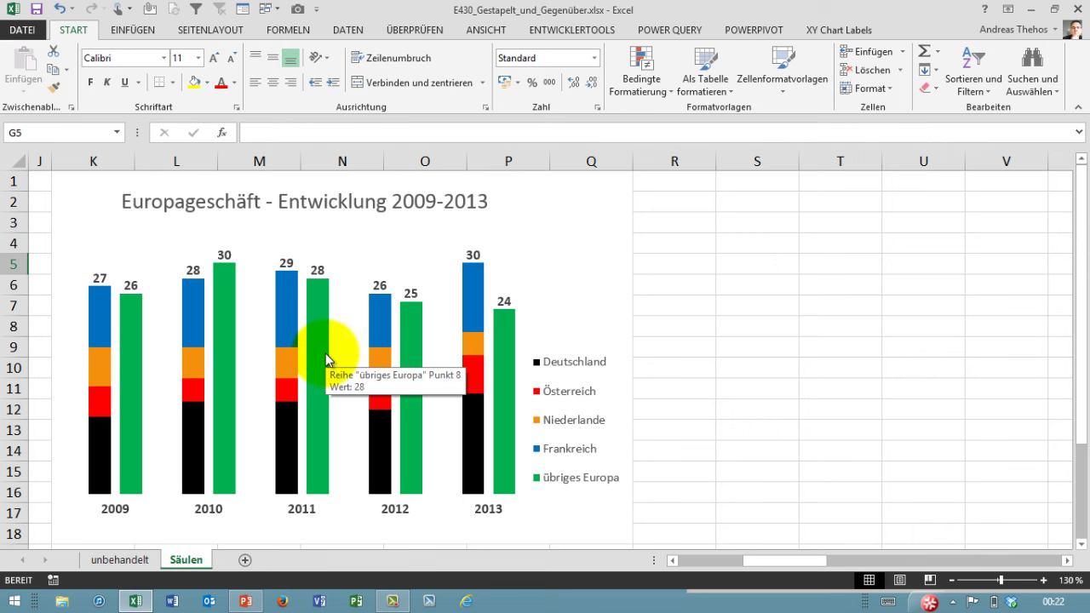
pyautogui.click(139, 560)
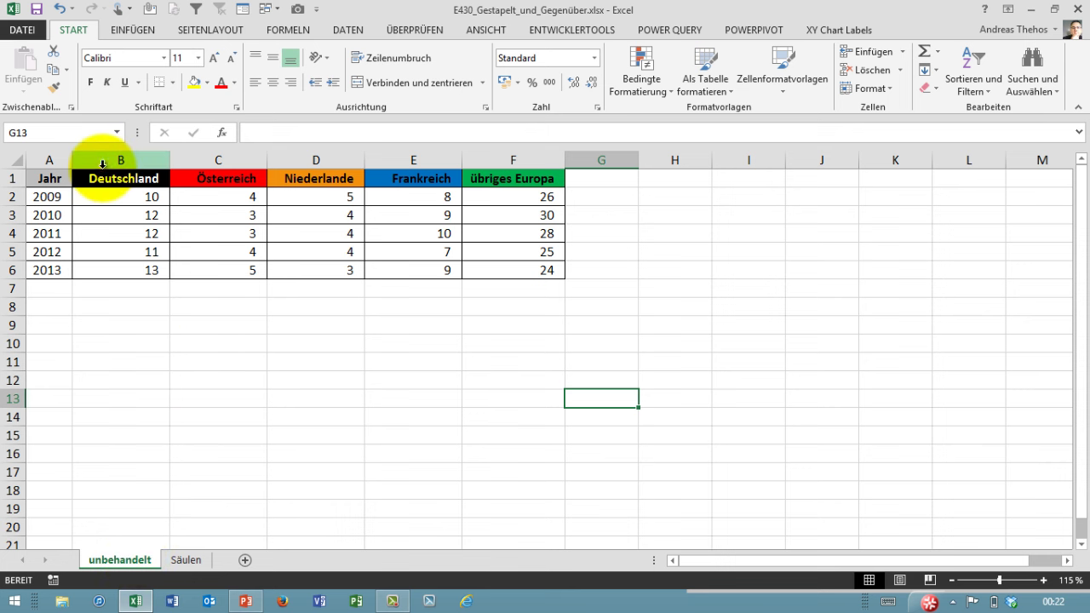
pyautogui.moveTo(102, 167); pyautogui.dragTo(395, 161)
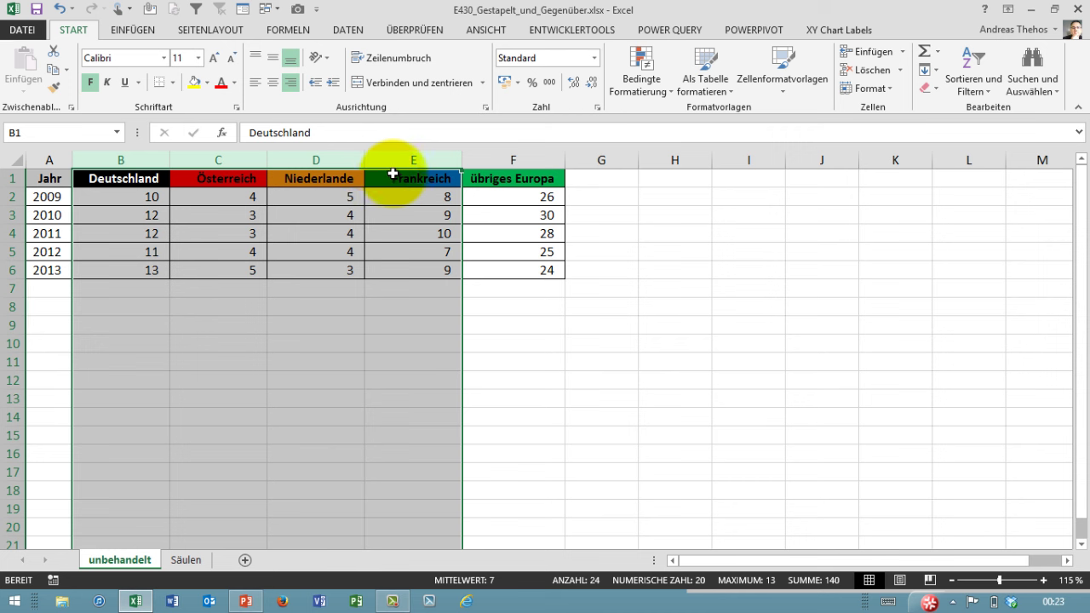
pyautogui.click(490, 160)
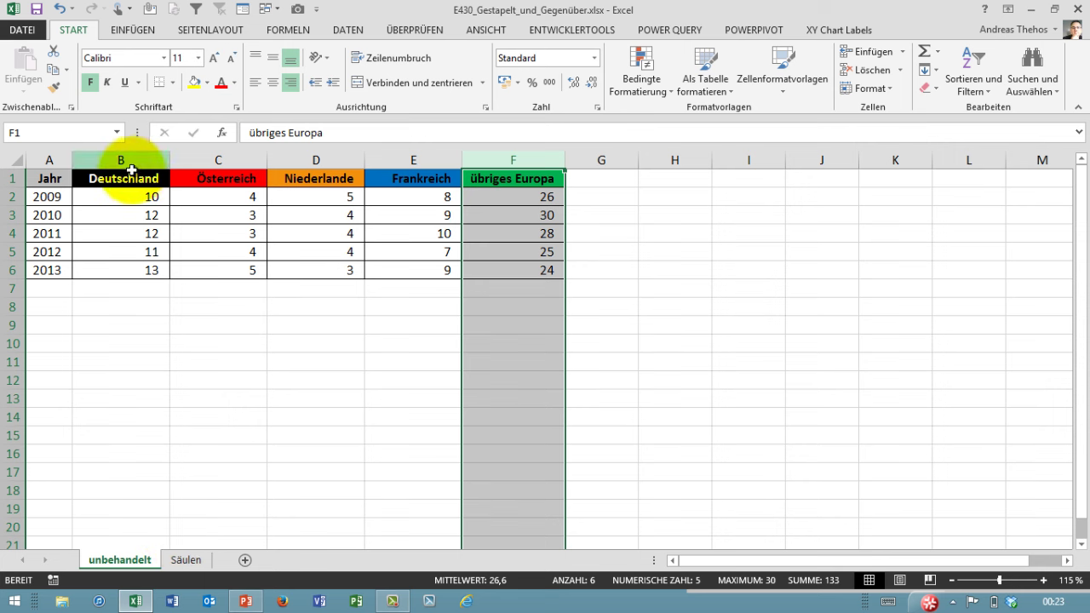
pyautogui.moveTo(111, 196)
pyautogui.mouseDown()
pyautogui.moveTo(395, 182)
pyautogui.moveTo(489, 194)
pyautogui.mouseUp()
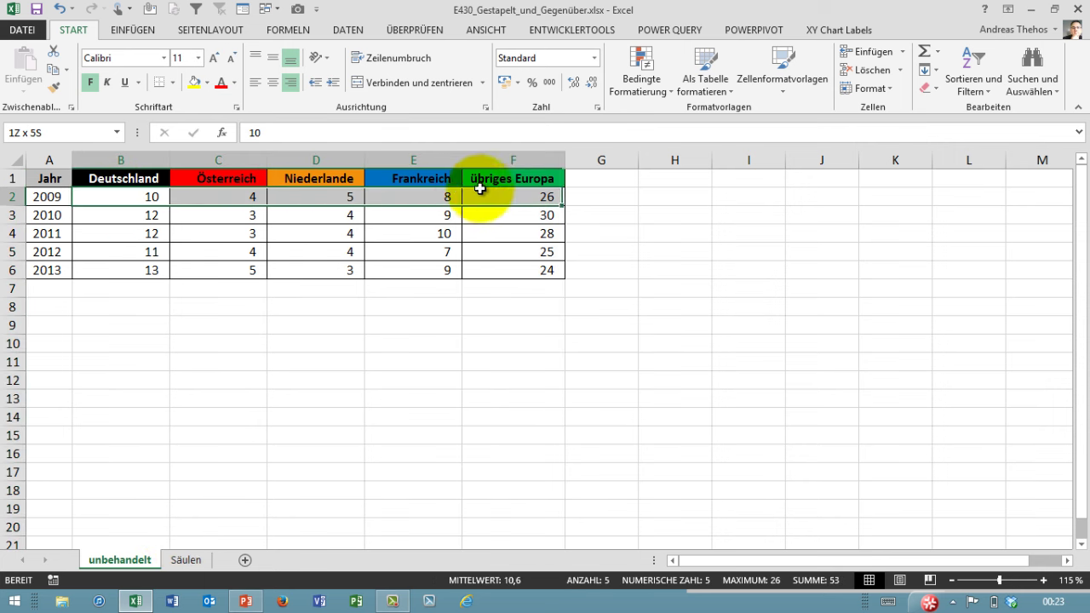
pyautogui.click(175, 563)
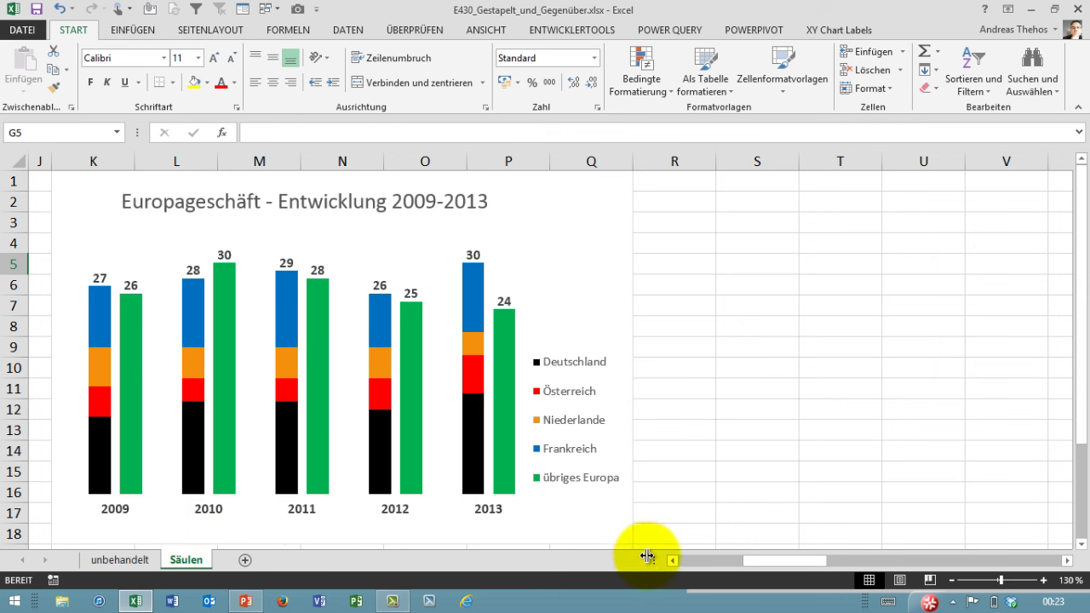
# - On the unbehandelt sheet, check the year cells 2009–2013 in A2:A6
pyautogui.click(121, 561)
pyautogui.click(255, 229)
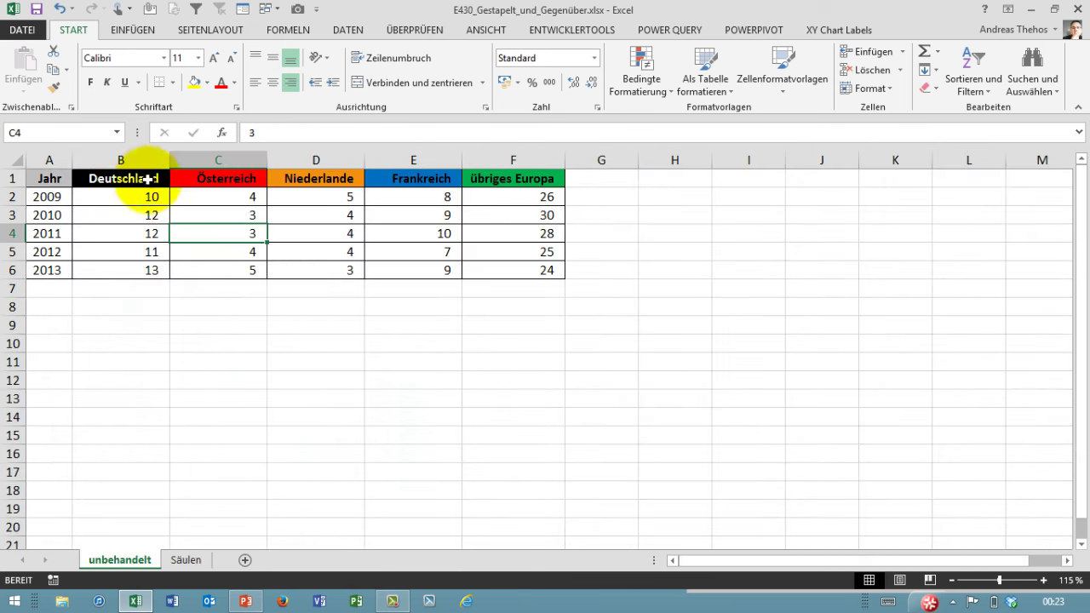
pyautogui.click(66, 198)
pyautogui.click(63, 215)
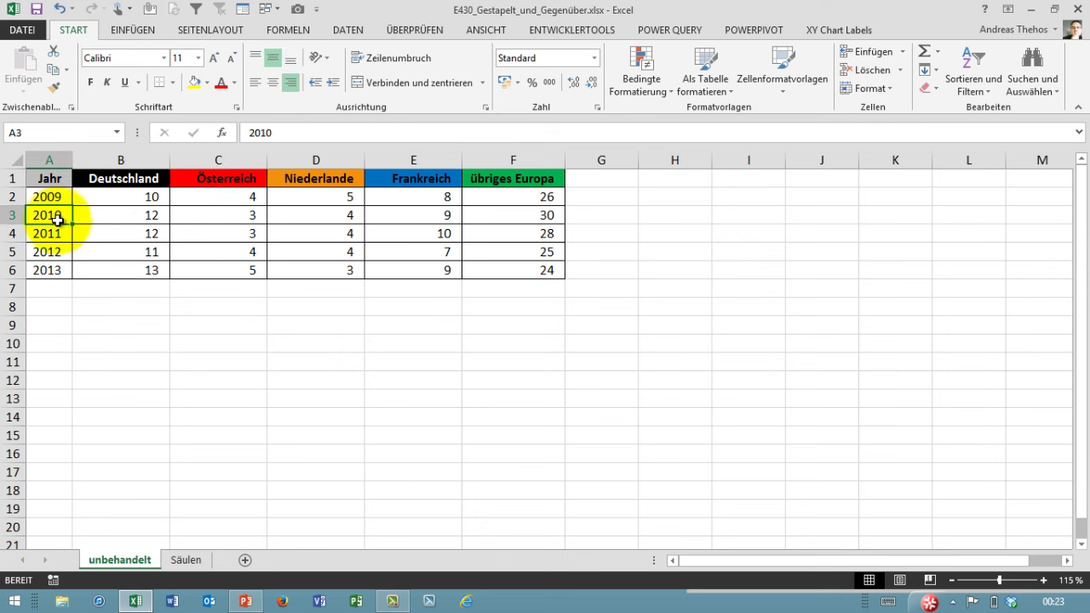
pyautogui.click(58, 238)
pyautogui.click(64, 251)
pyautogui.click(63, 269)
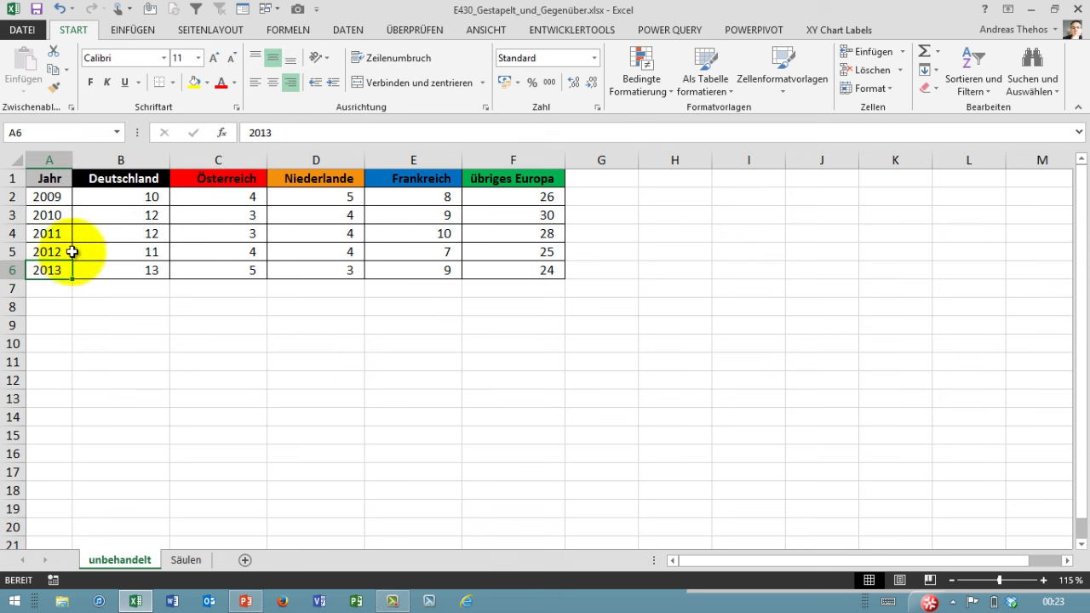
pyautogui.click(56, 198)
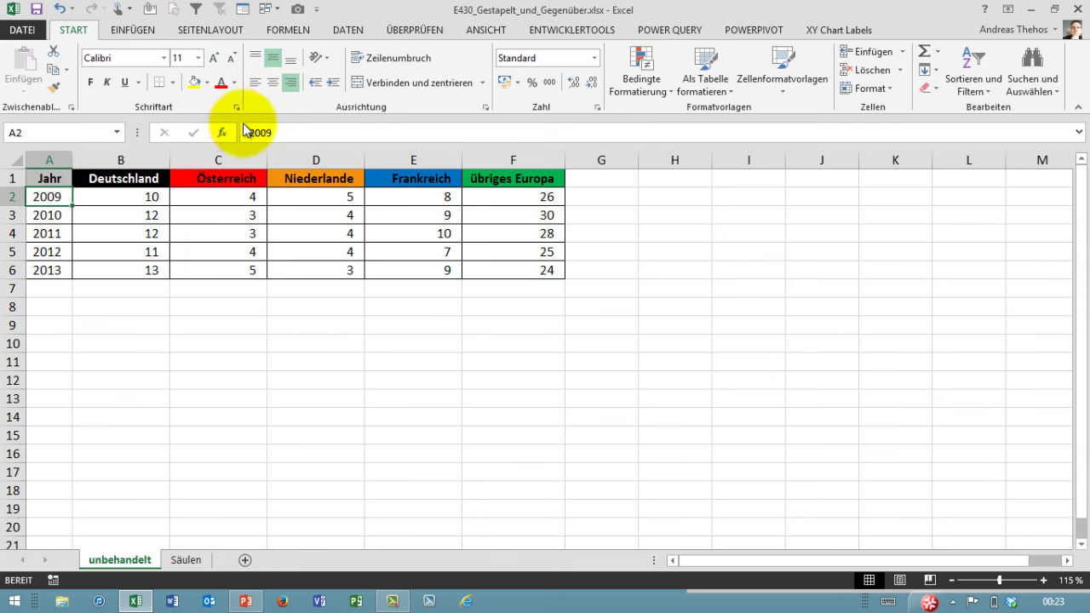
# - Re-enter the years 2009, 2010 and 2011 in A2:A4 as text with a leading apostrophe
pyautogui.click(246, 131)
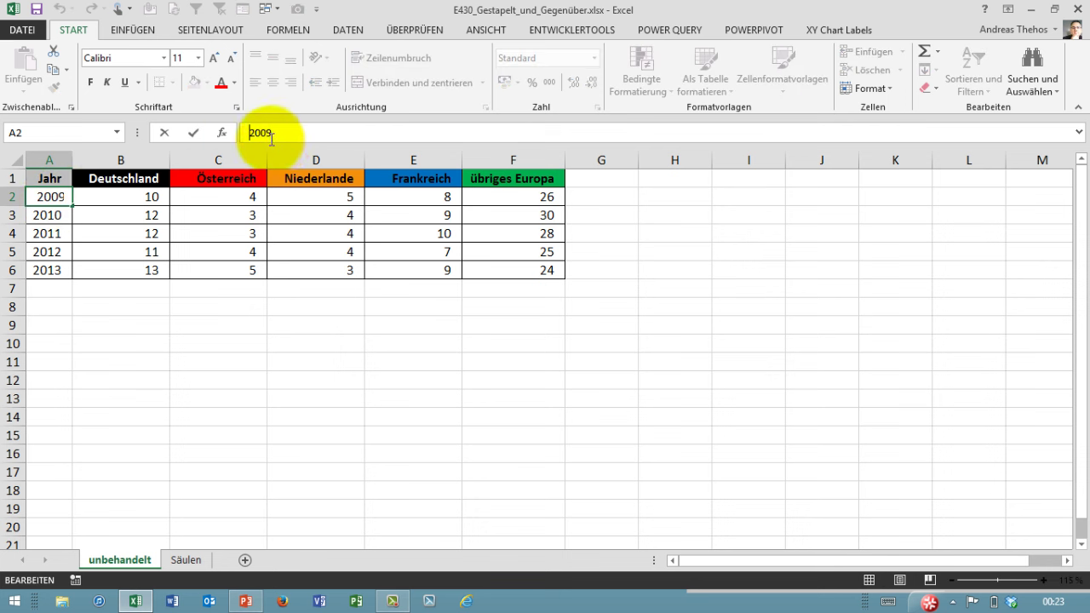
pyautogui.click(194, 132)
pyautogui.click(44, 214)
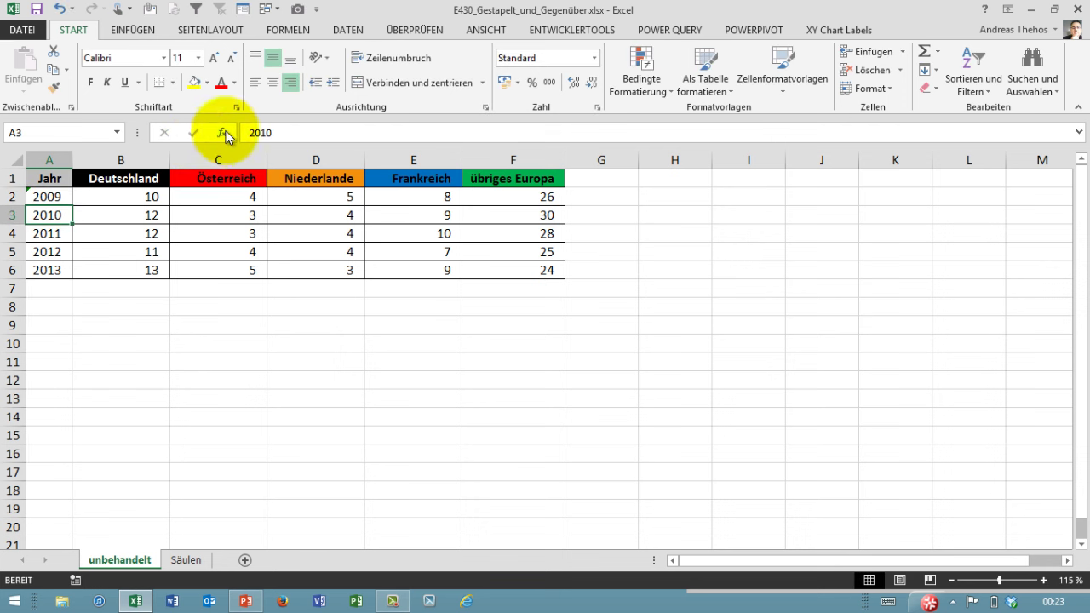
pyautogui.click(249, 133)
pyautogui.write("'")
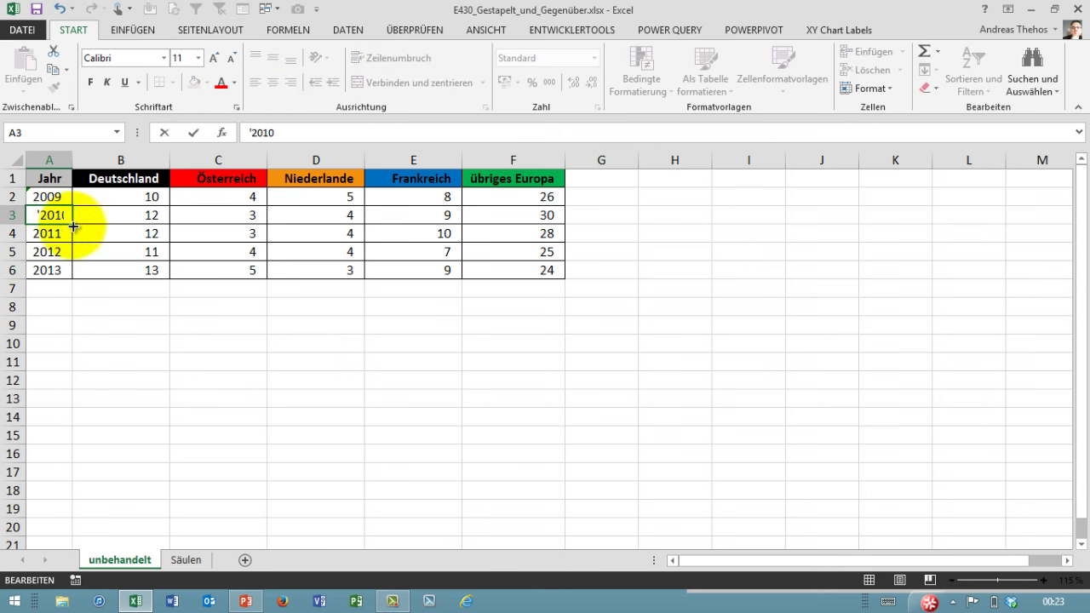
pyautogui.press('Return')
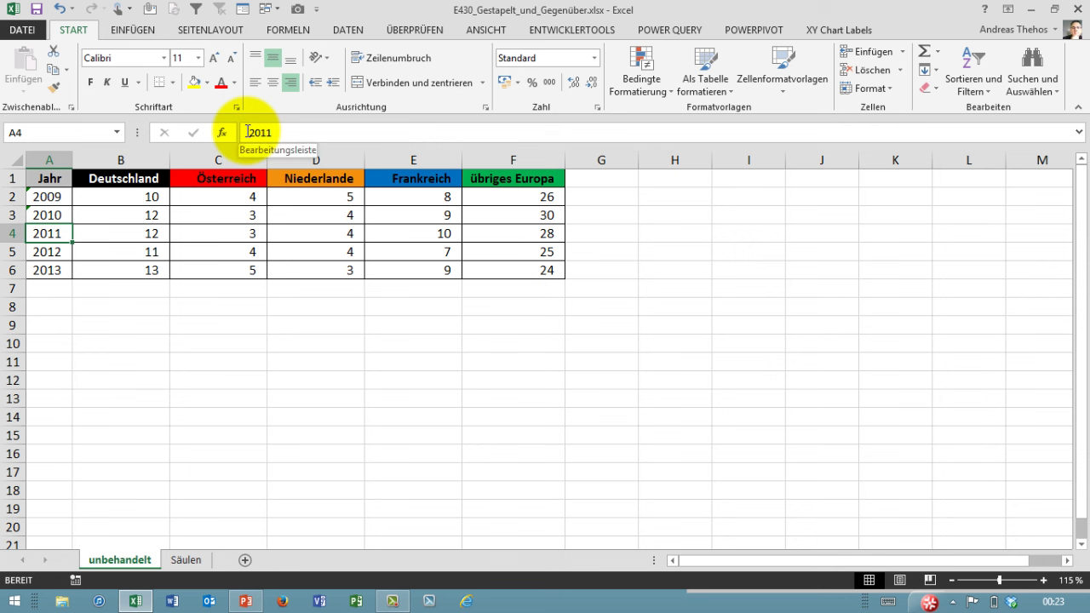
pyautogui.doubleClick(249, 133)
pyautogui.write("'")
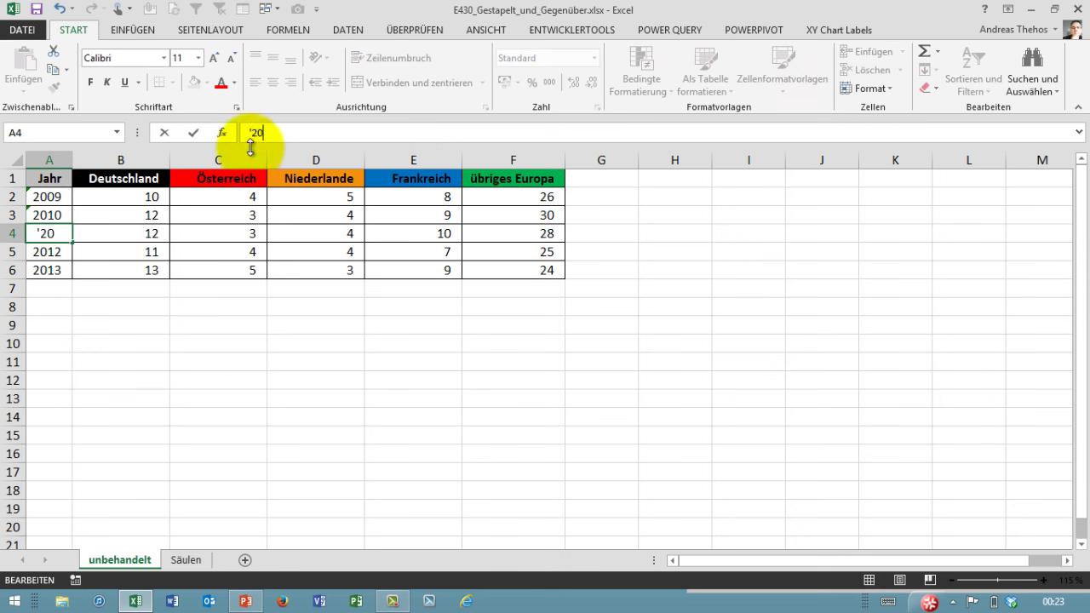
pyautogui.write('11')
pyautogui.press('Return')
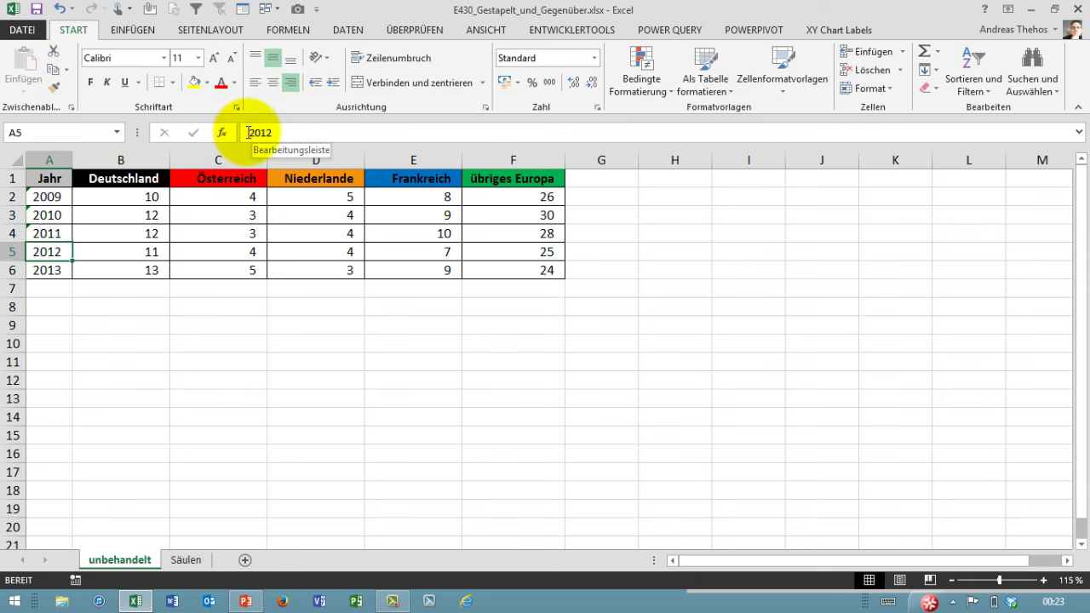
# - Convert 2012 and 2013 in A5:A6 to text as well, then select the table A1:F6
pyautogui.click(249, 132)
pyautogui.press('Return')
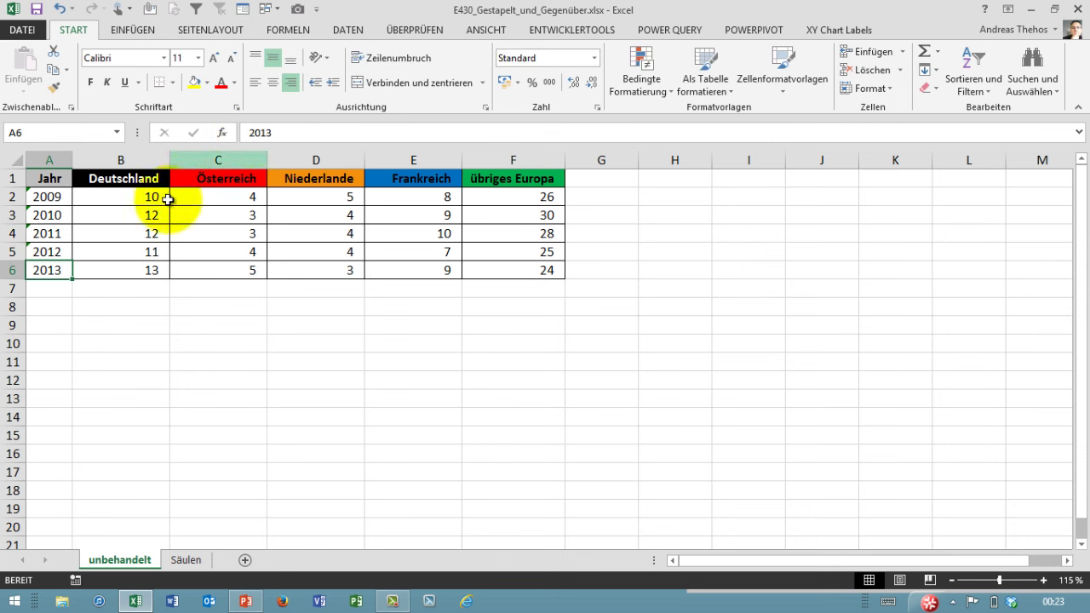
pyautogui.click(248, 133)
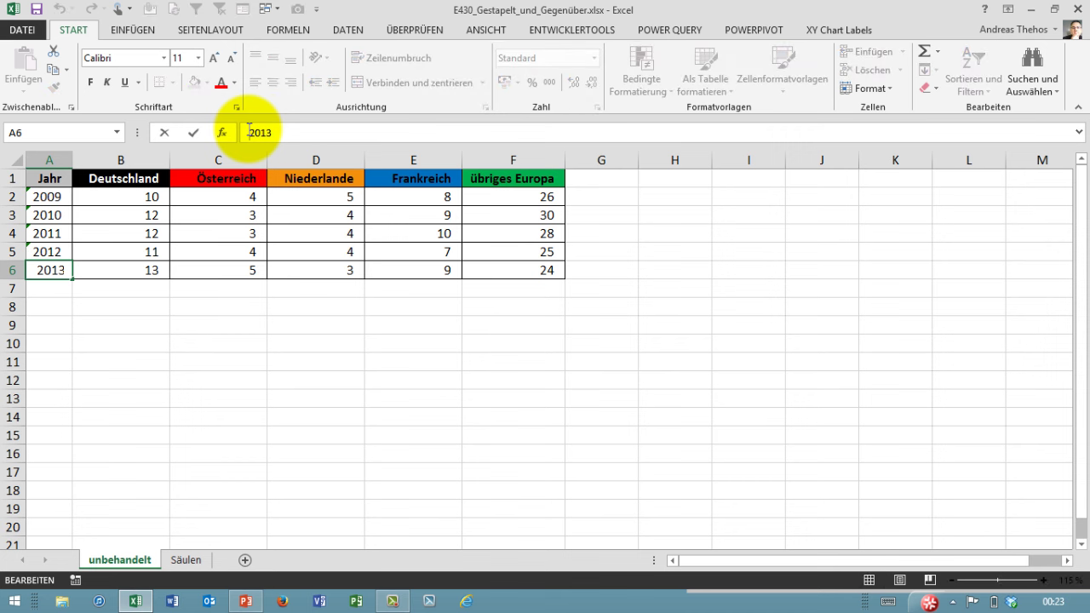
pyautogui.write("'")
pyautogui.press('Return')
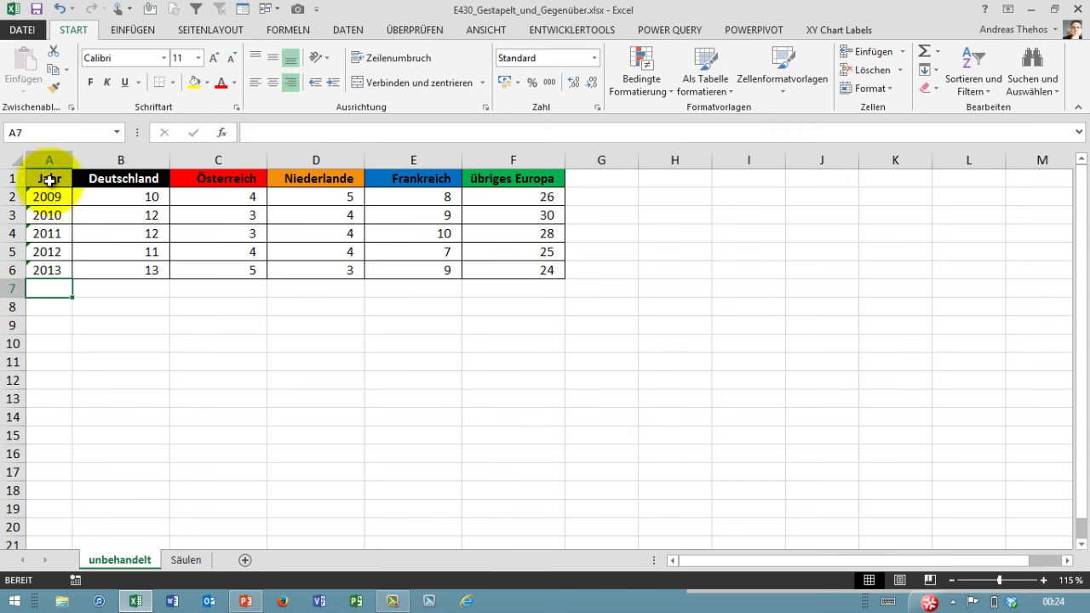
pyautogui.moveTo(46, 178)
pyautogui.mouseDown()
pyautogui.moveTo(466, 269)
pyautogui.moveTo(539, 264)
pyautogui.mouseUp()
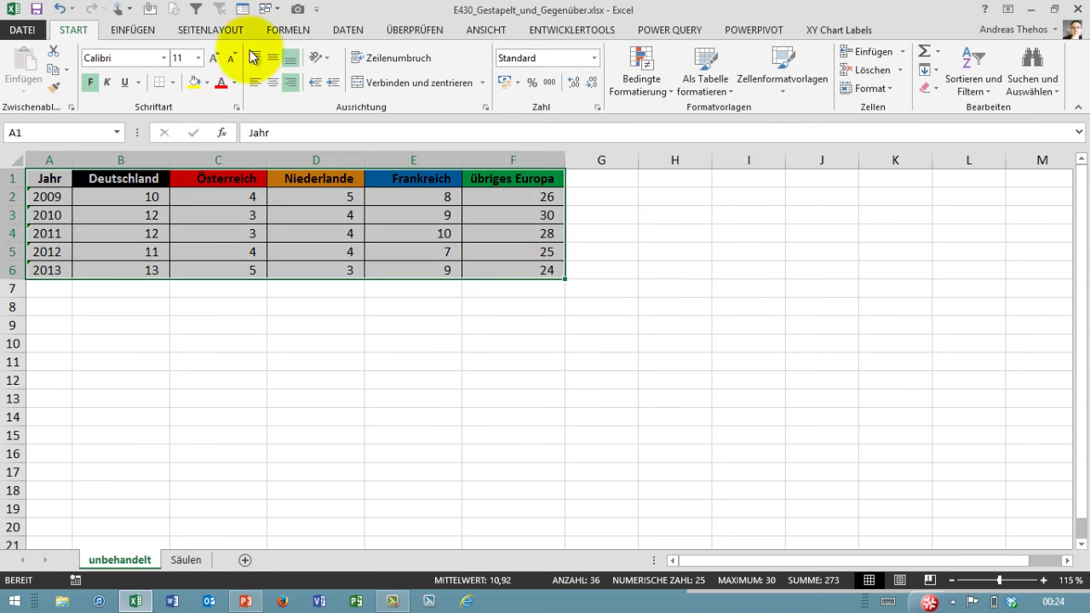
pyautogui.click(142, 36)
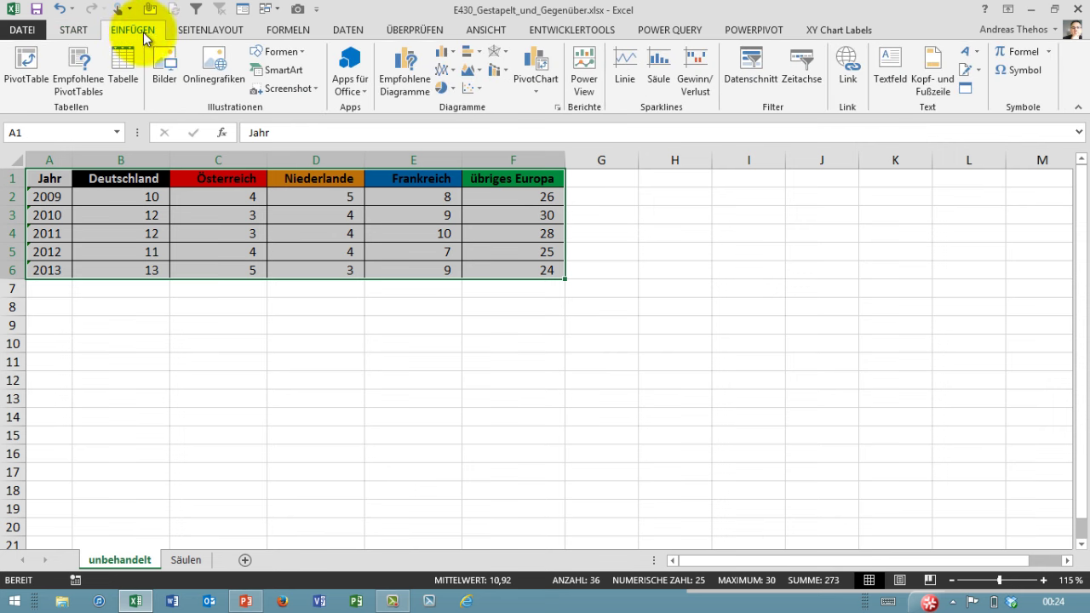
pyautogui.click(452, 55)
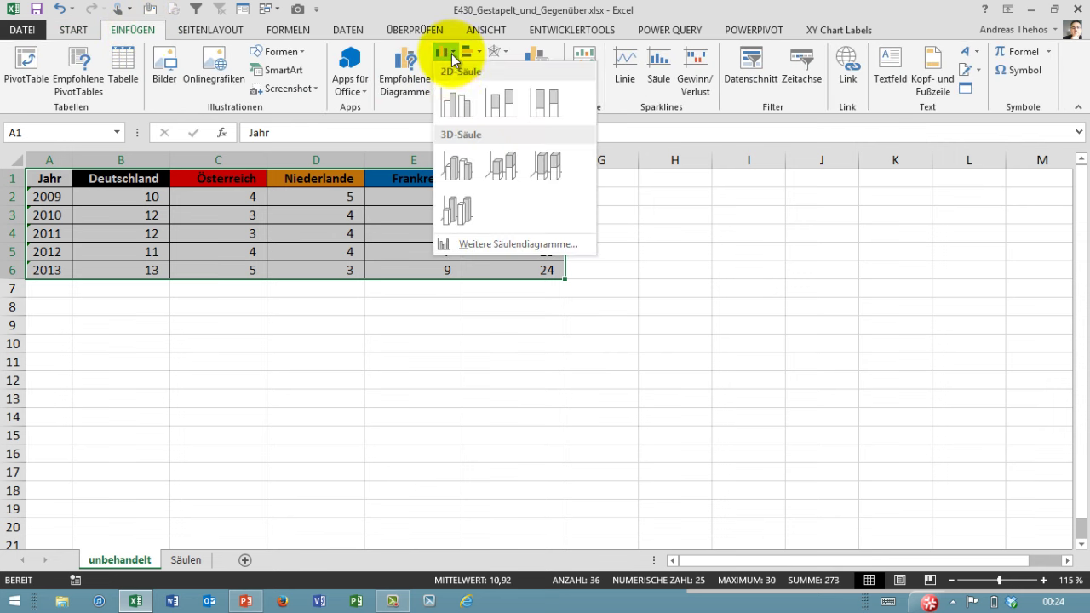
pyautogui.click(455, 103)
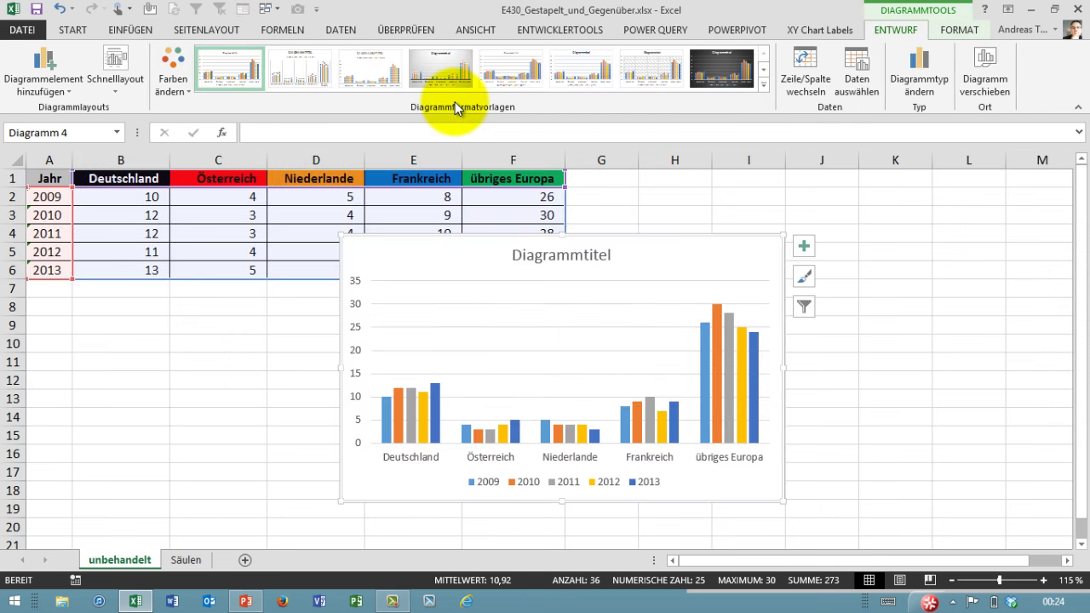
pyautogui.moveTo(387, 433)
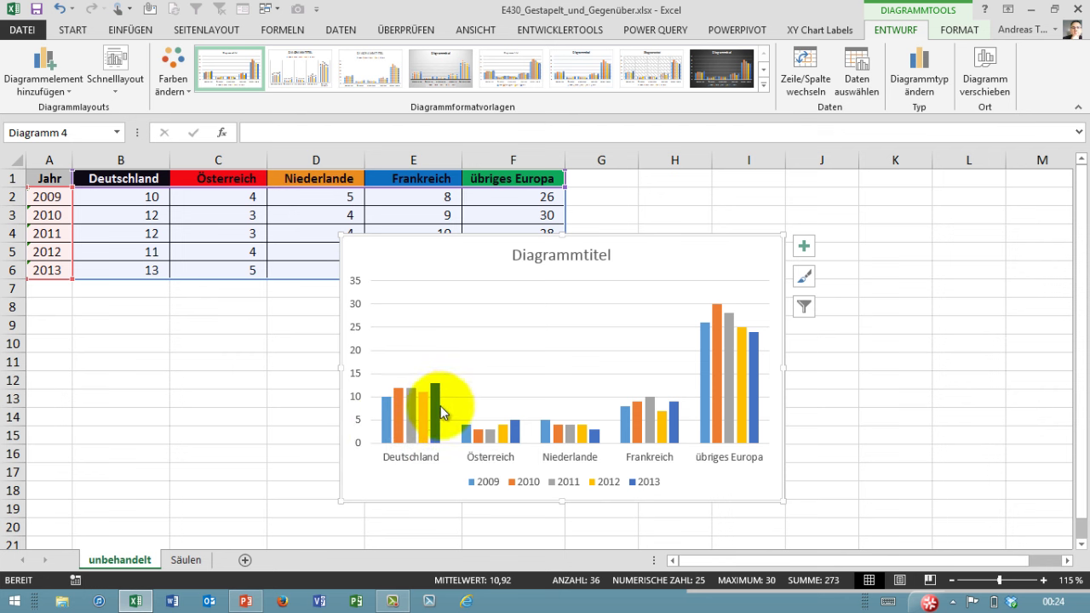
pyautogui.moveTo(783, 237); pyautogui.dragTo(861, 175)
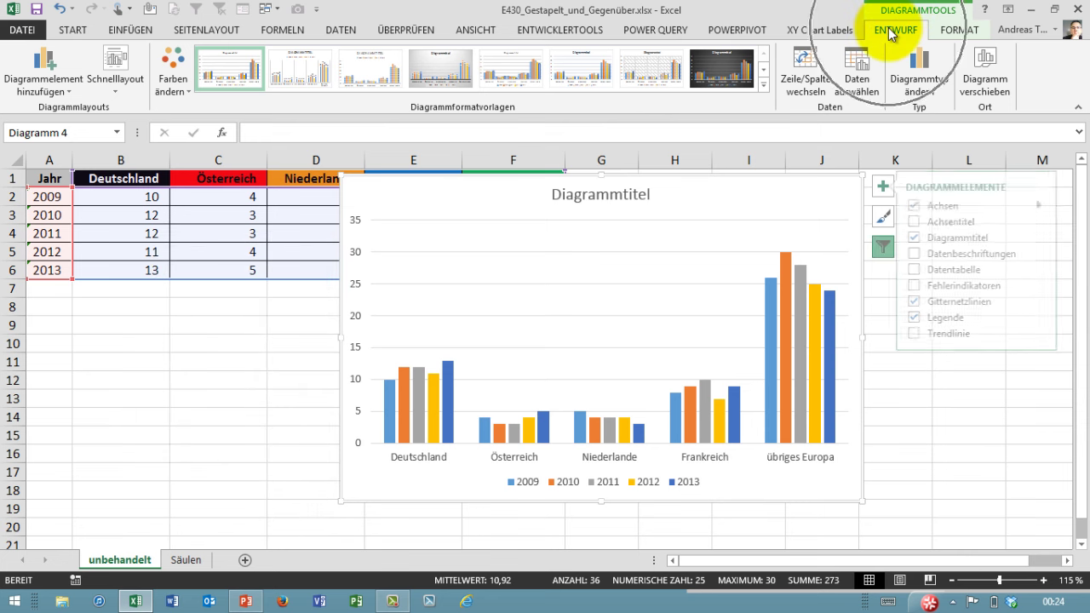
pyautogui.click(814, 78)
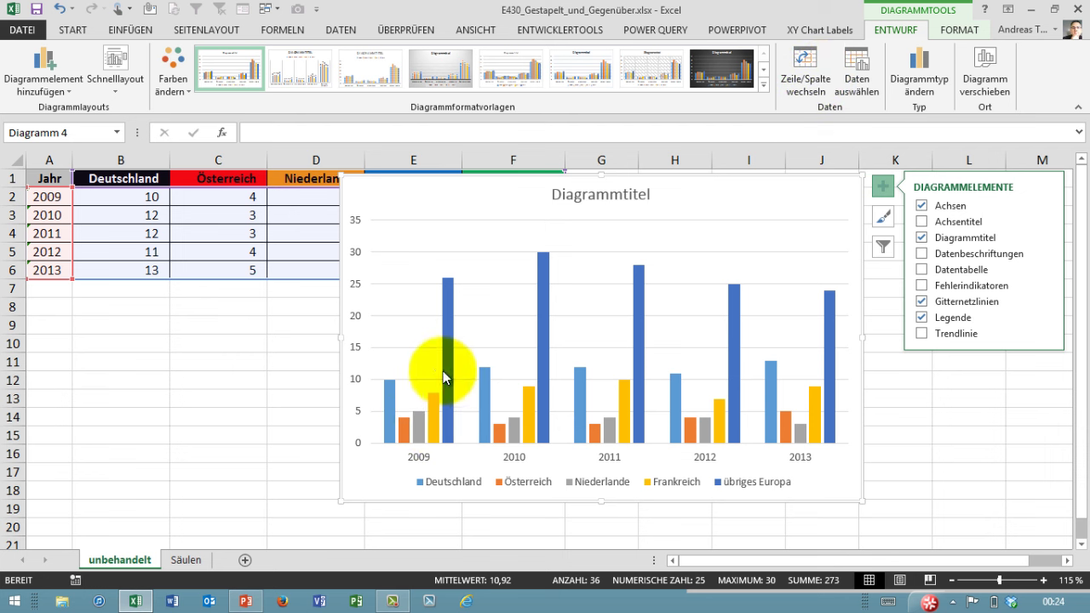
pyautogui.moveTo(449, 379)
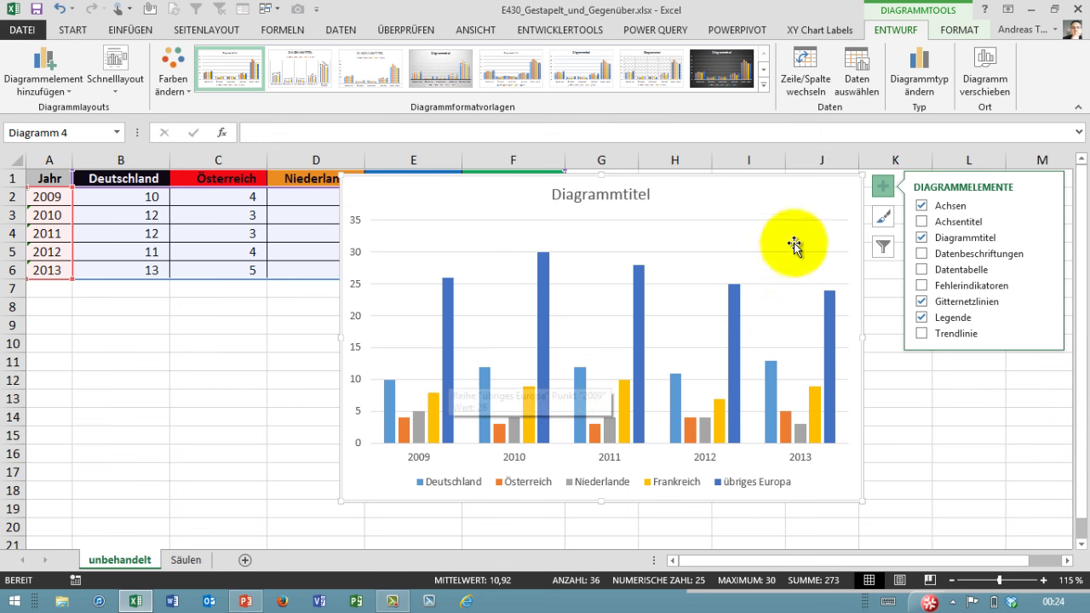
pyautogui.press('Delete')
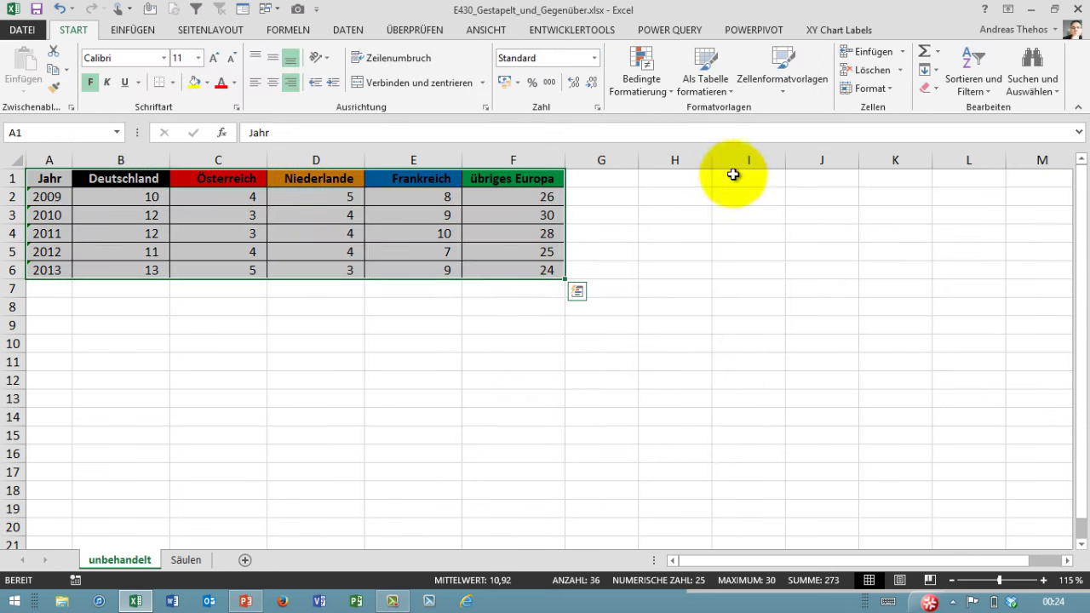
# - Insert a stacked column chart from the table A1:F6
pyautogui.click(409, 287)
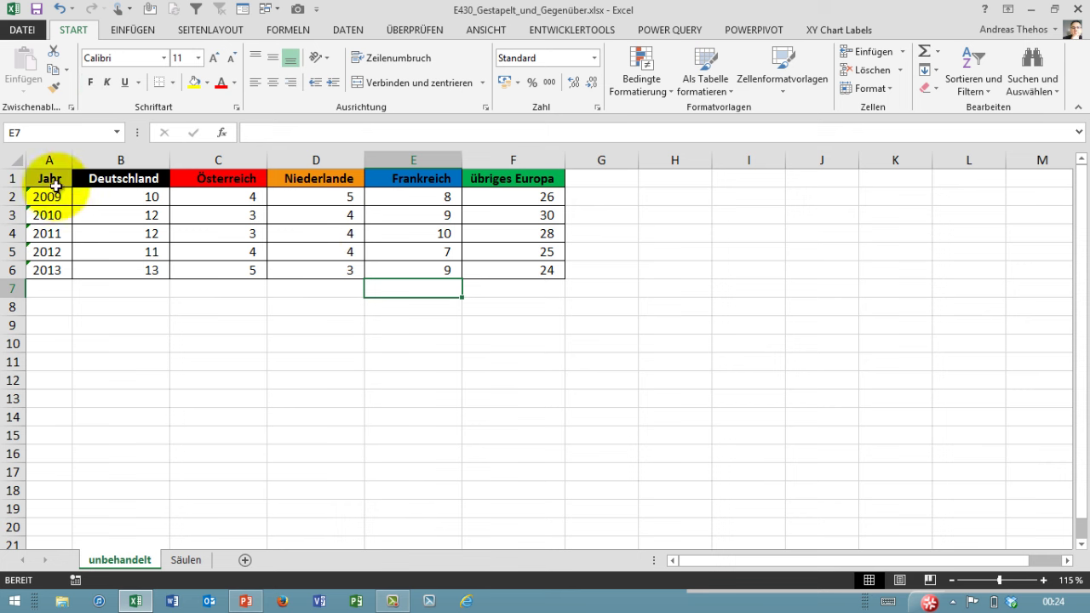
pyautogui.moveTo(49, 179); pyautogui.dragTo(507, 276)
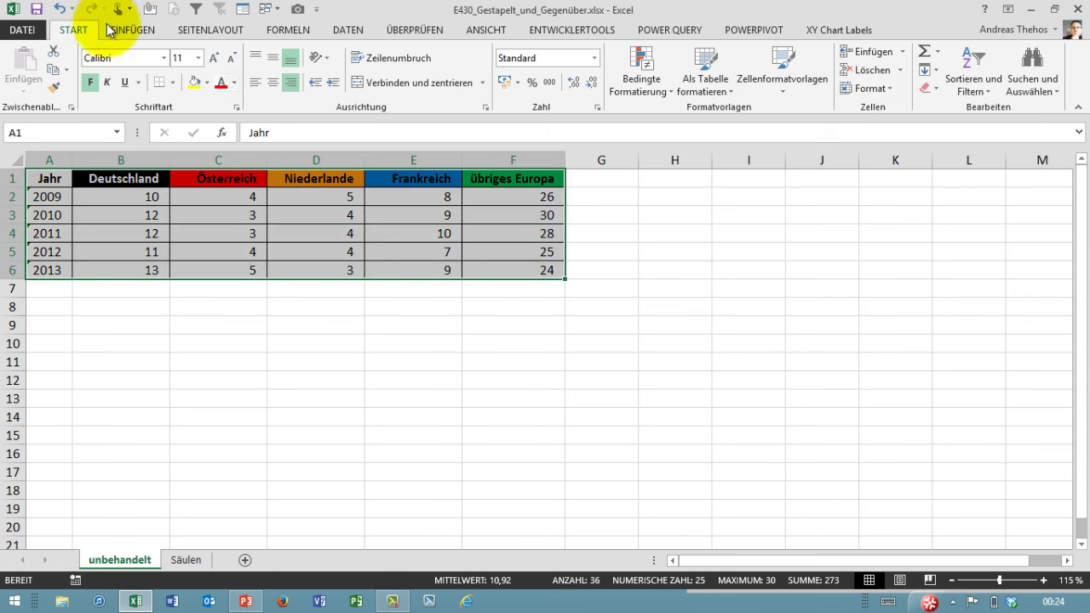
pyautogui.click(127, 33)
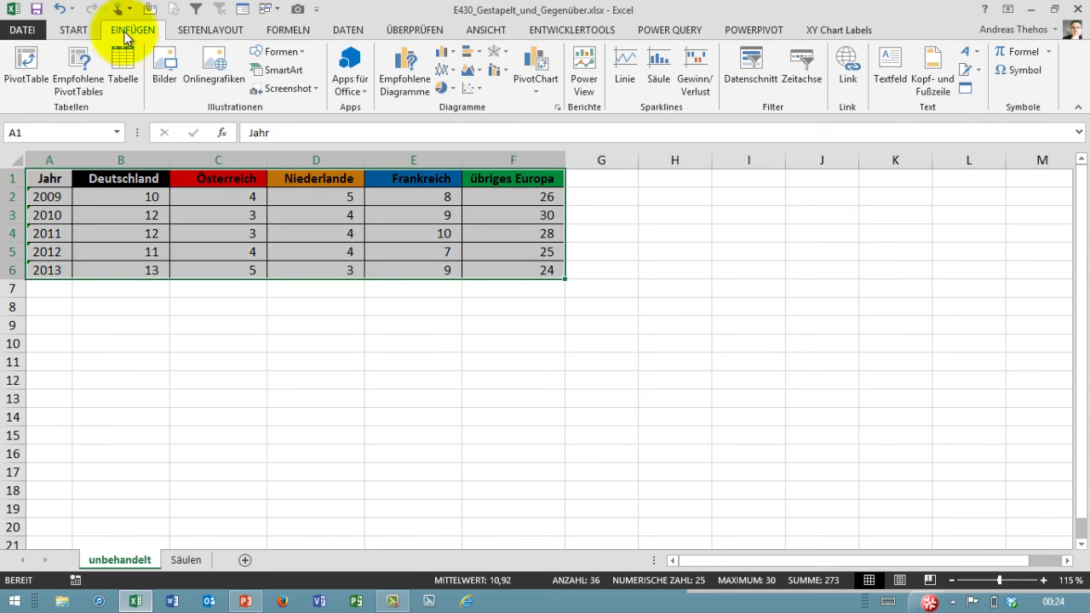
pyautogui.click(444, 52)
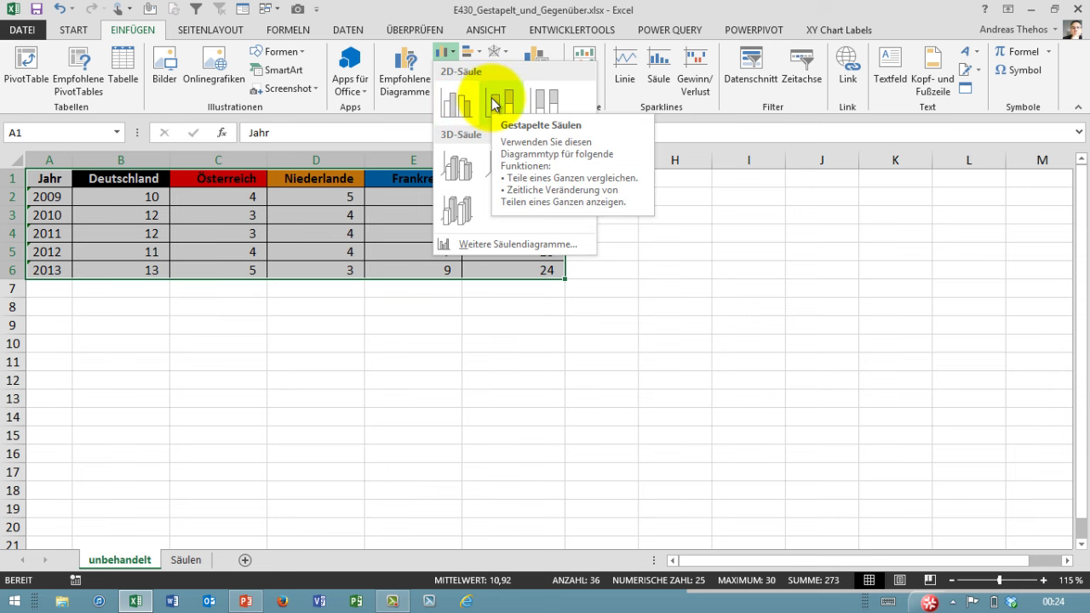
pyautogui.click(494, 104)
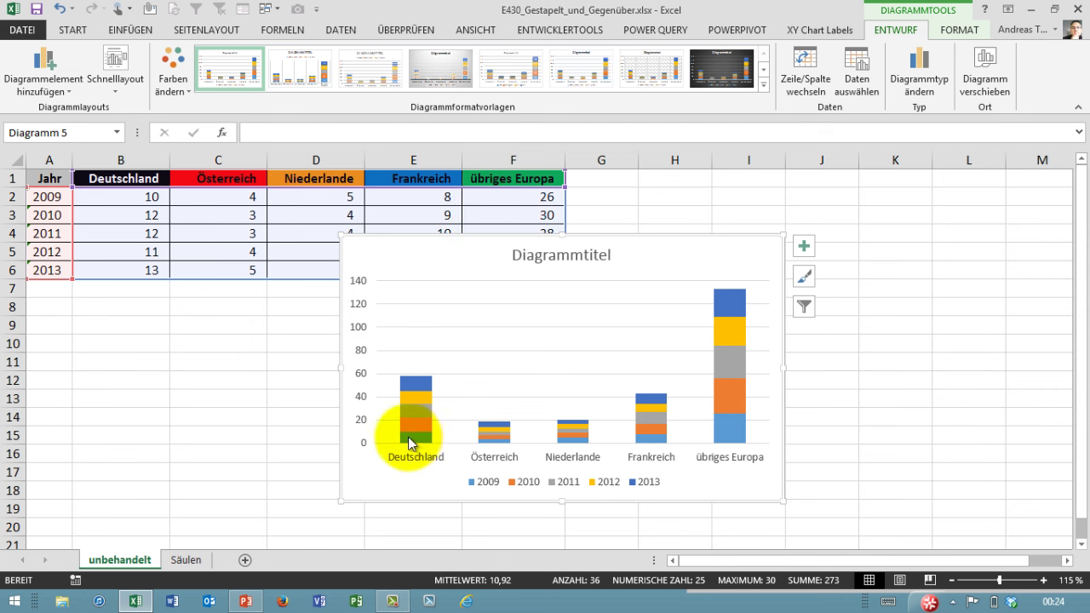
# - Switch rows and columns so years form the axis, then select the übriges Europa series
pyautogui.moveTo(426, 421)
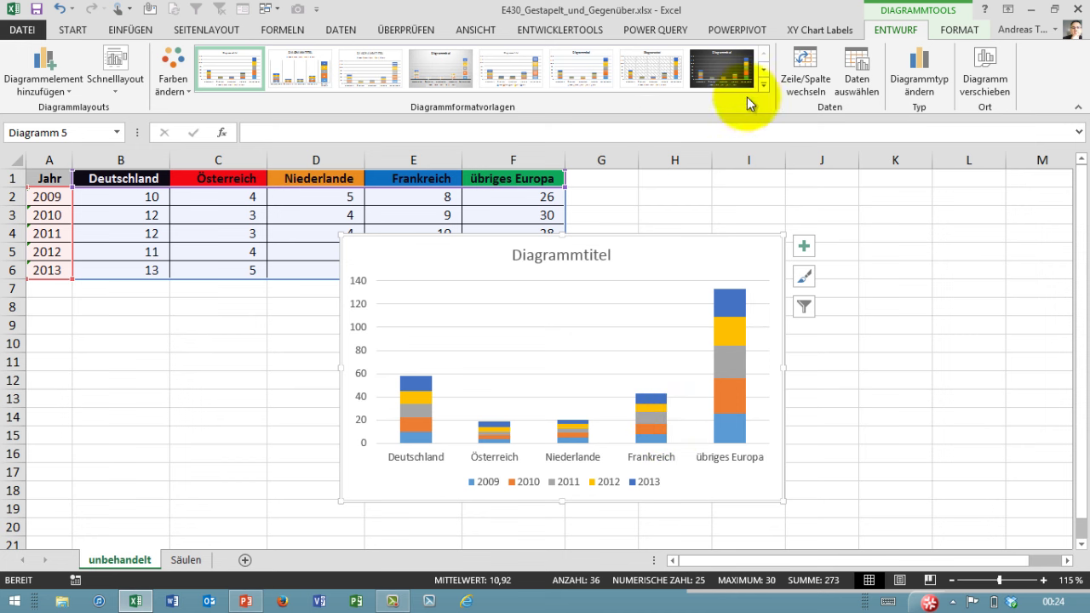
pyautogui.click(811, 76)
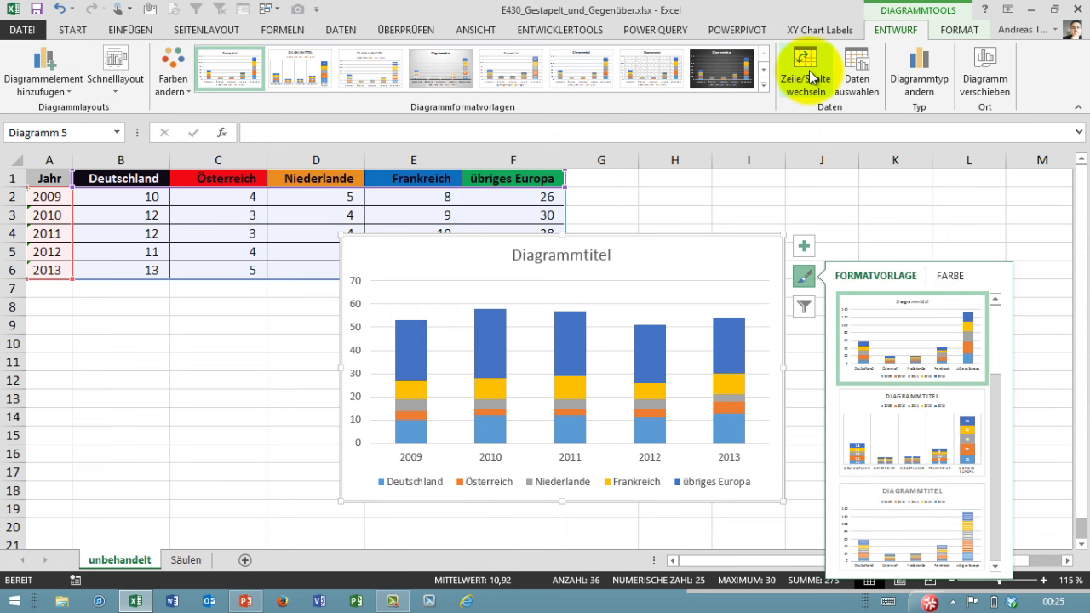
pyautogui.click(409, 342)
pyautogui.moveTo(413, 346)
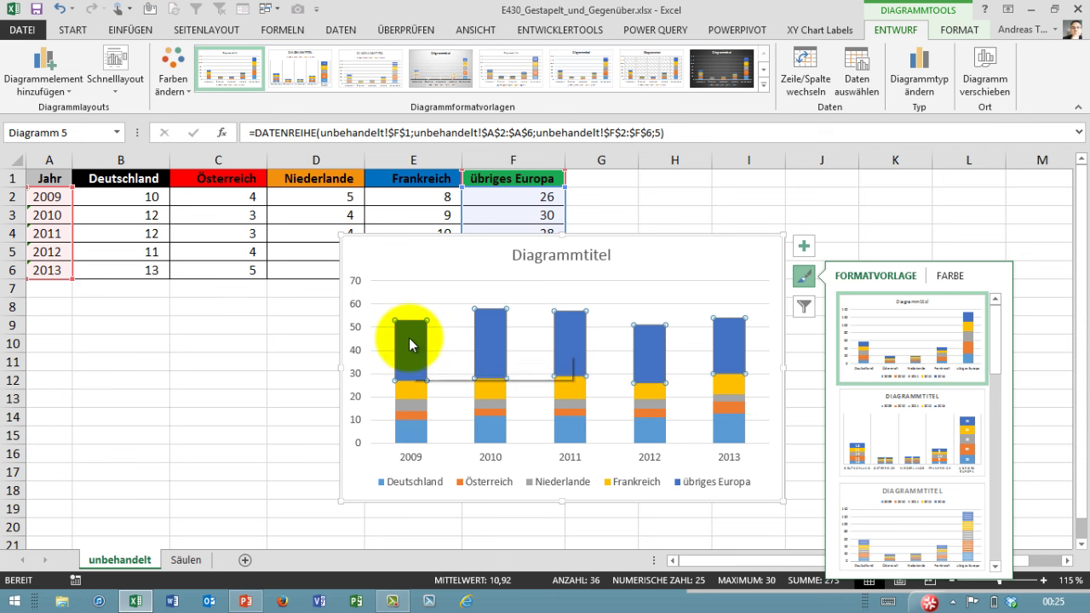
# - Change the übriges Europa series to clustered columns on the secondary axis
pyautogui.rightClick(410, 344)
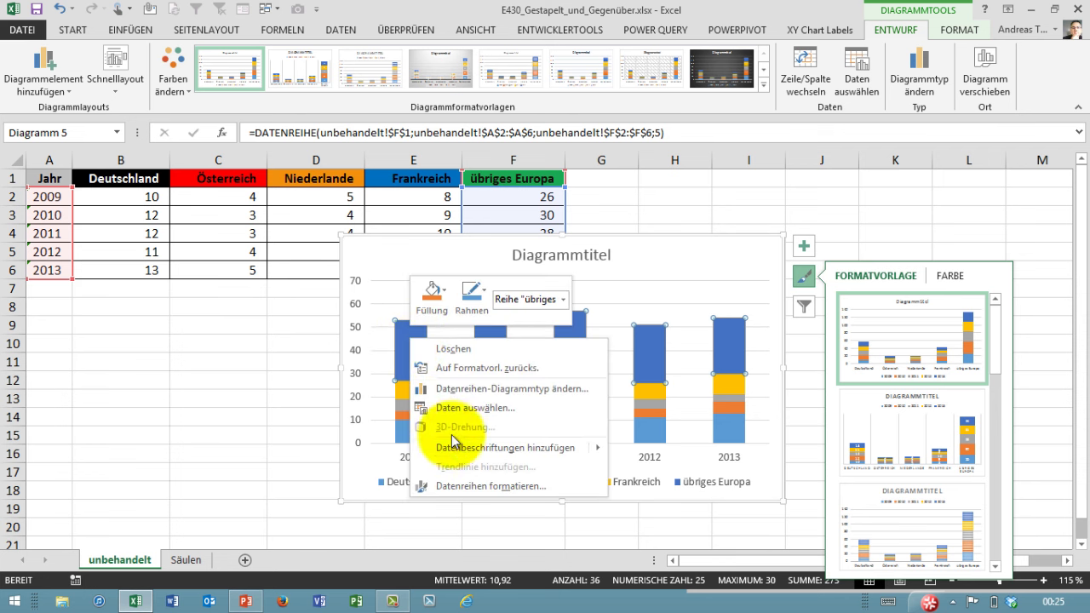
pyautogui.click(460, 390)
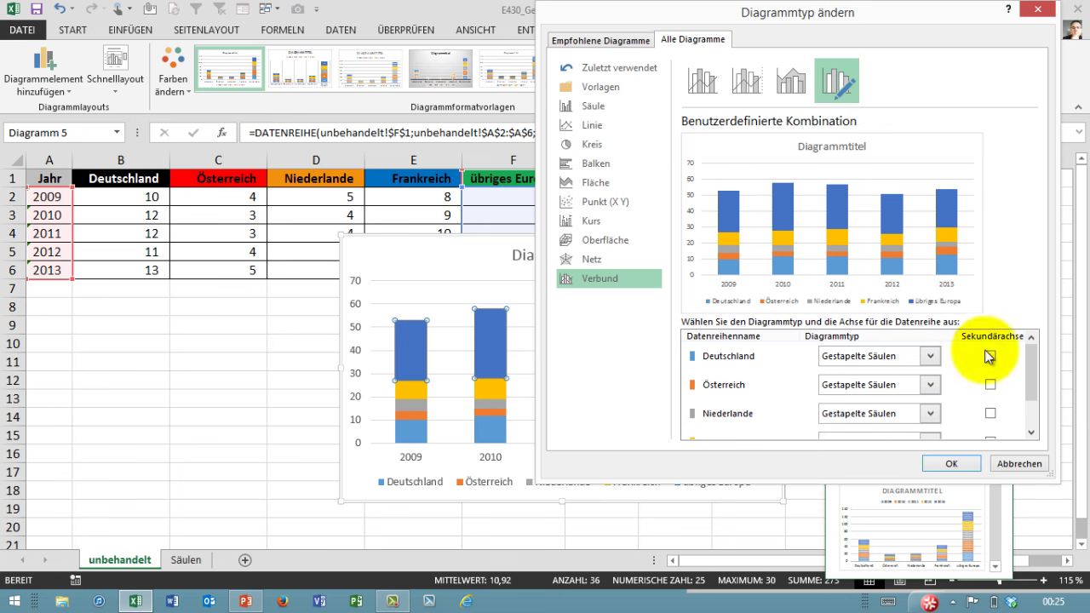
pyautogui.moveTo(1036, 367); pyautogui.dragTo(1029, 408)
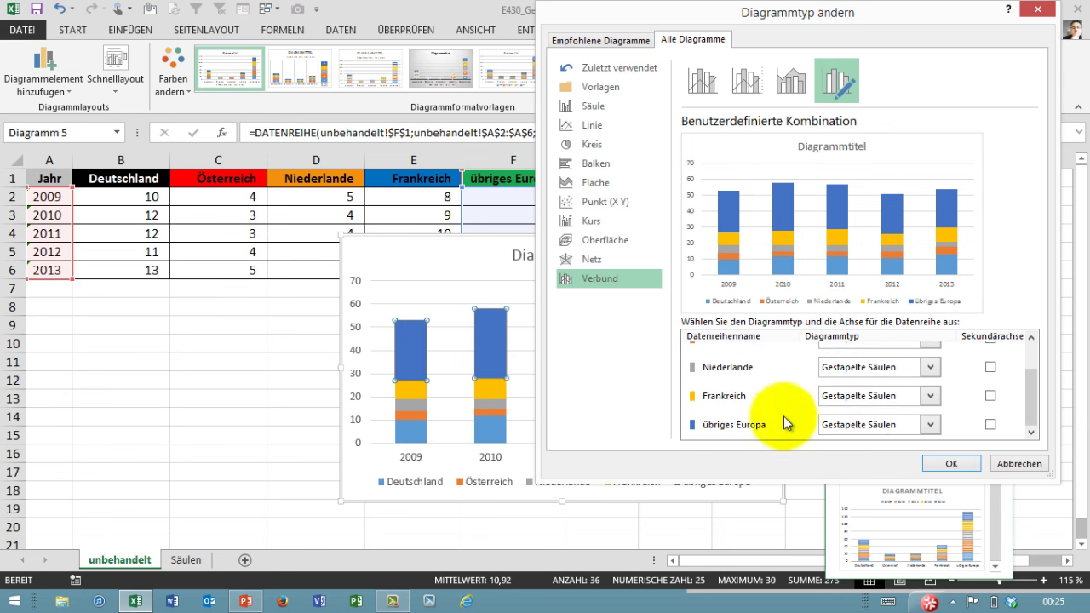
pyautogui.click(990, 424)
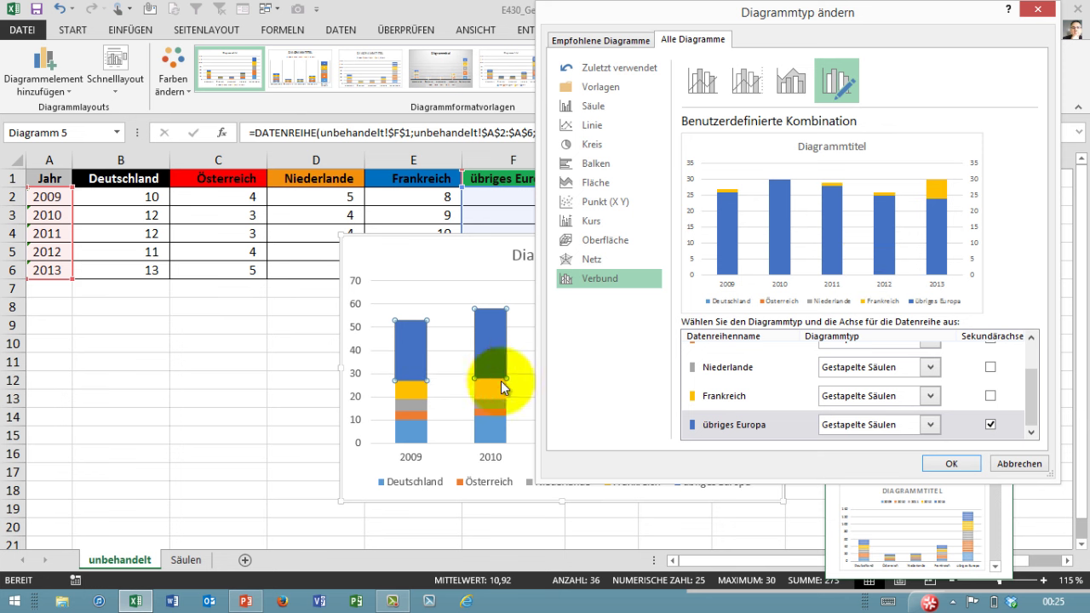
pyautogui.click(931, 425)
pyautogui.click(931, 425)
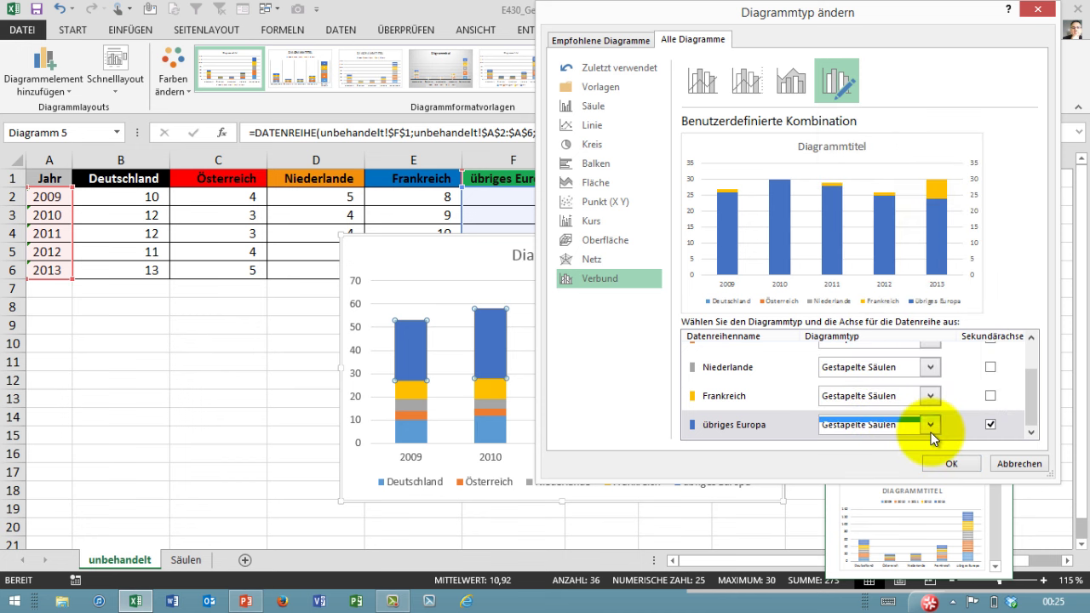
pyautogui.click(930, 426)
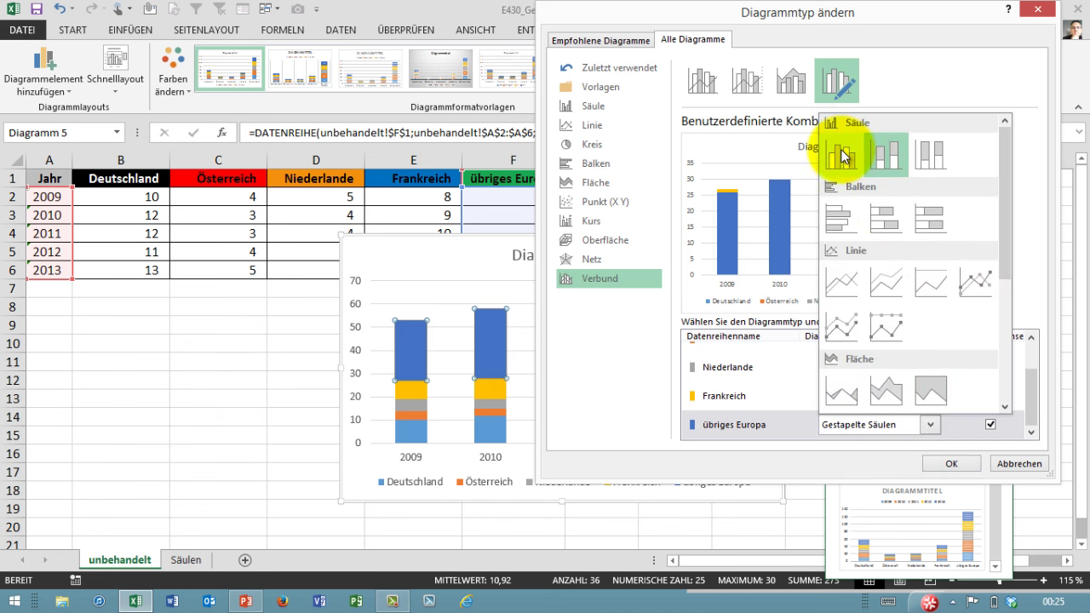
pyautogui.press('Escape')
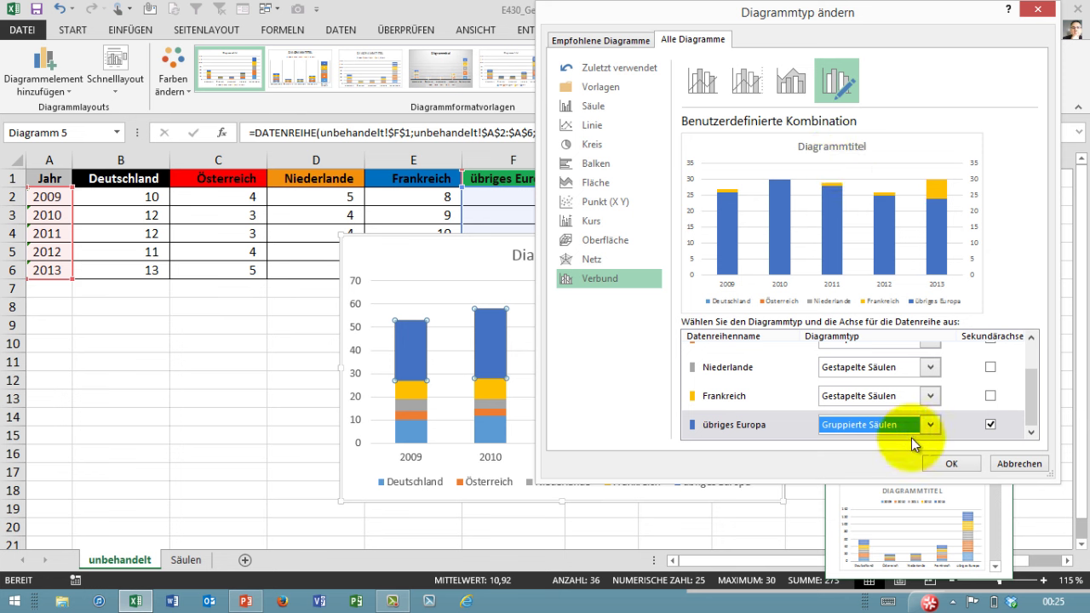
pyautogui.click(947, 461)
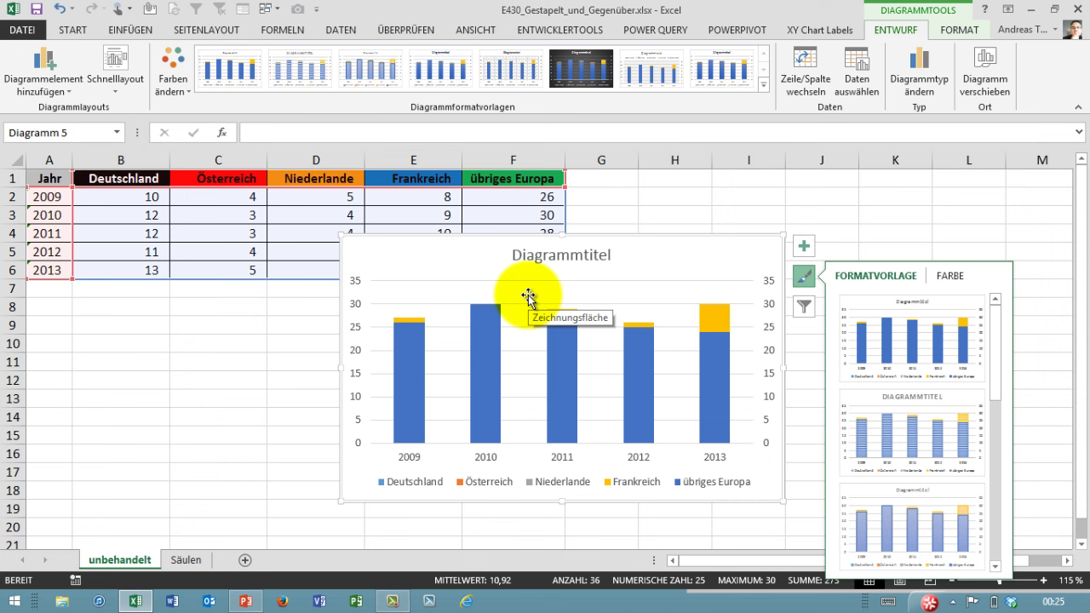
# - Narrow the übriges Europa columns to a 273% gap width, then delete the chart
pyautogui.click(479, 333)
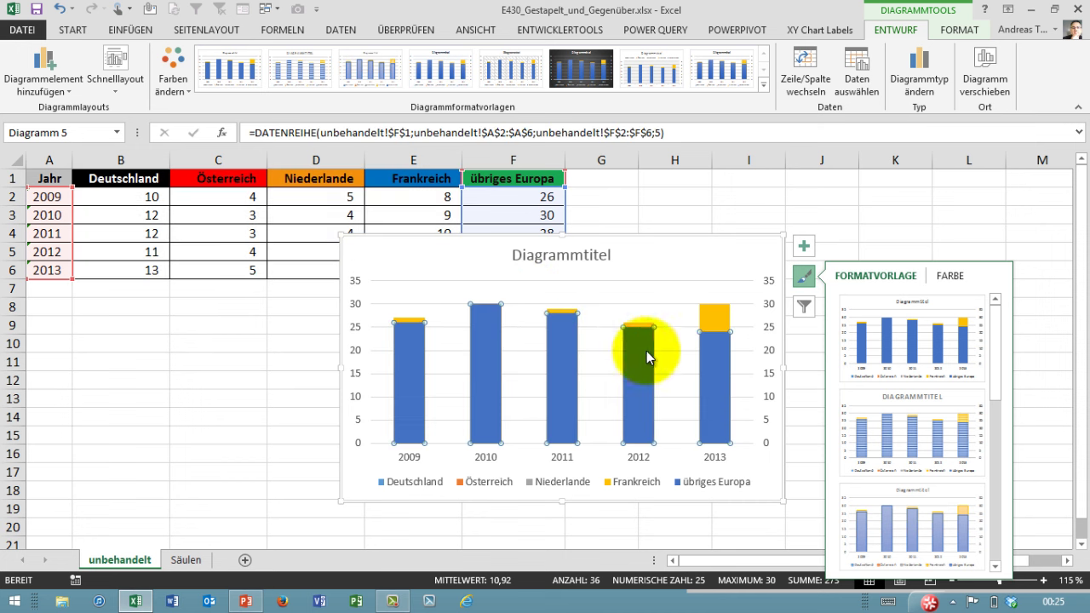
pyautogui.rightClick(717, 351)
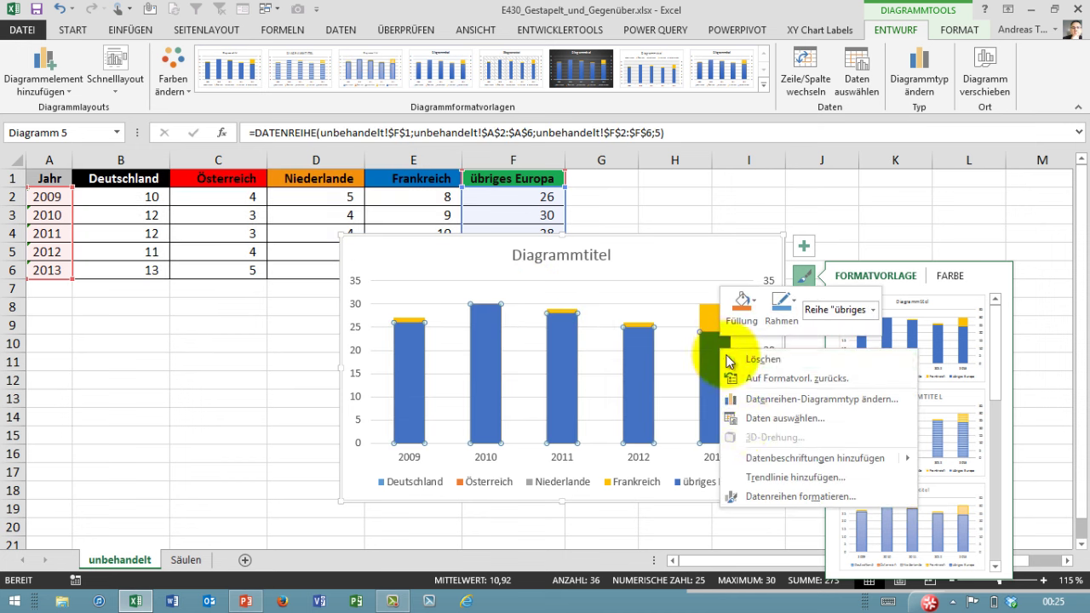
pyautogui.click(755, 496)
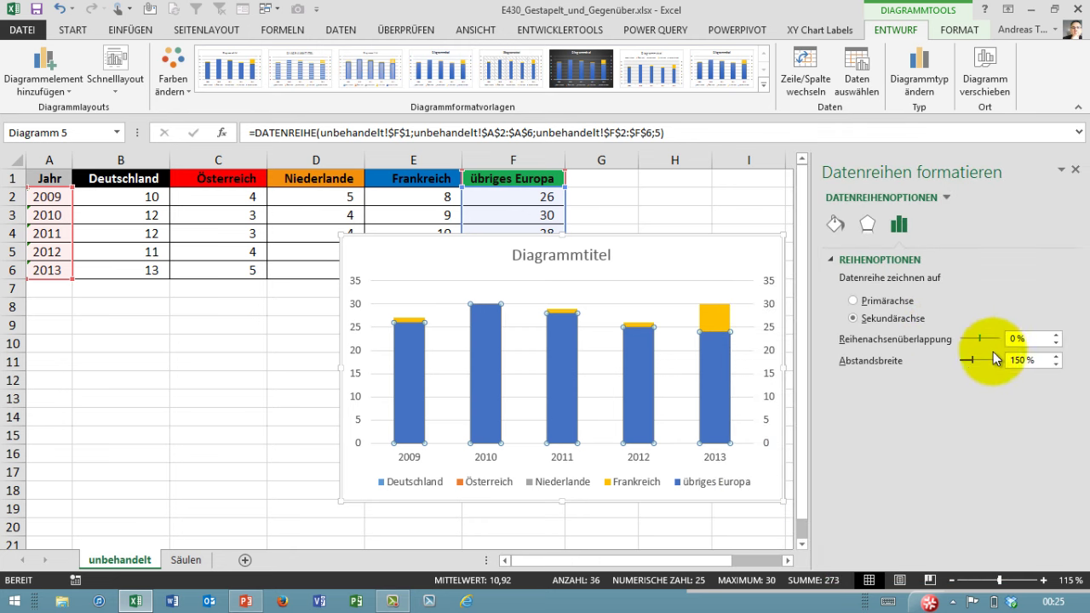
pyautogui.moveTo(972, 360); pyautogui.dragTo(981, 361)
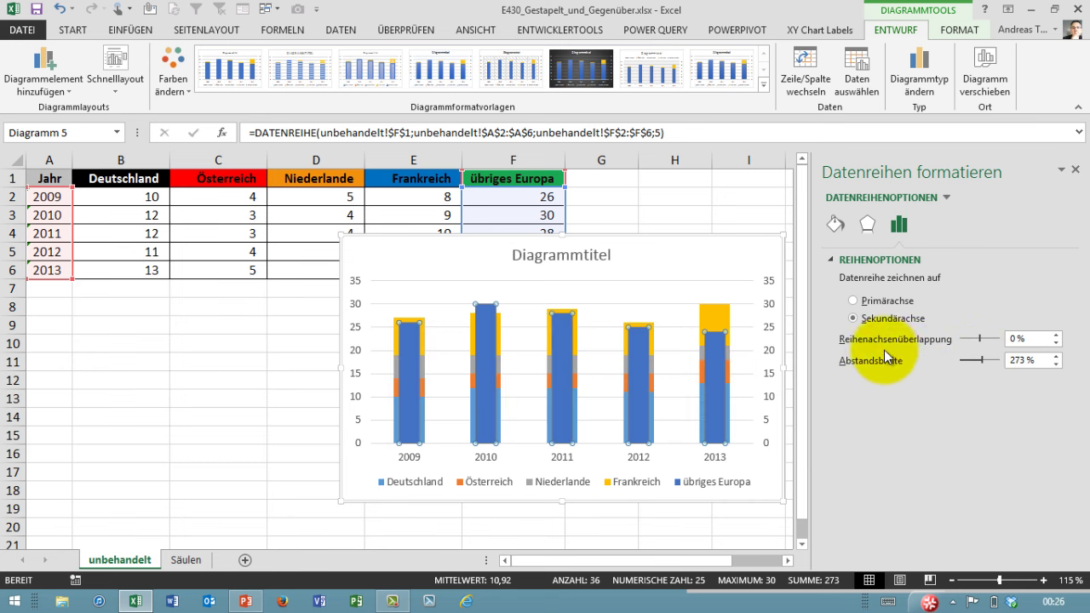
pyautogui.click(732, 256)
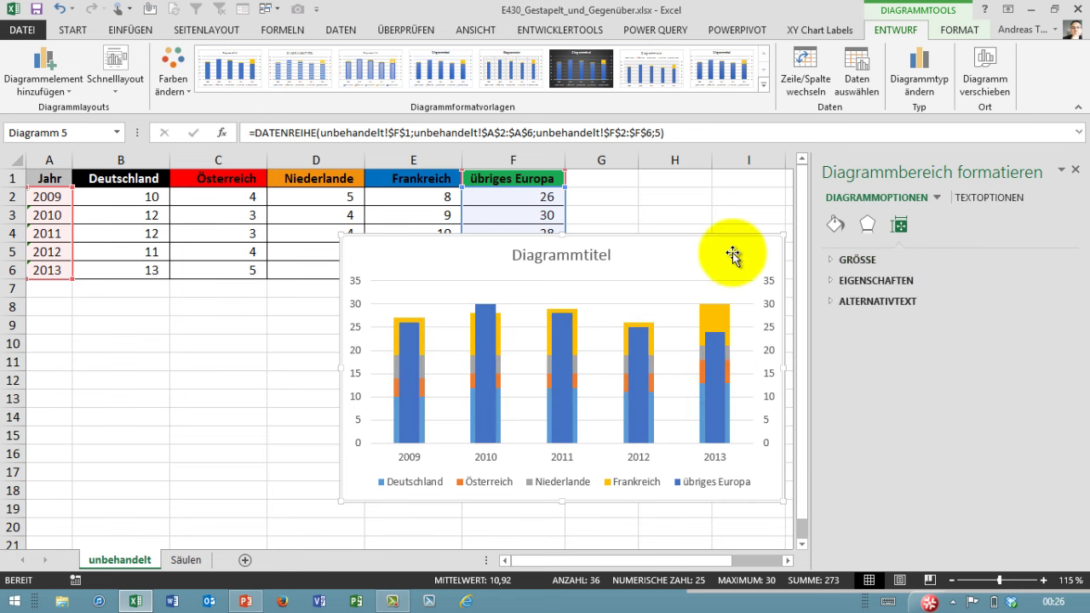
pyautogui.press('Delete')
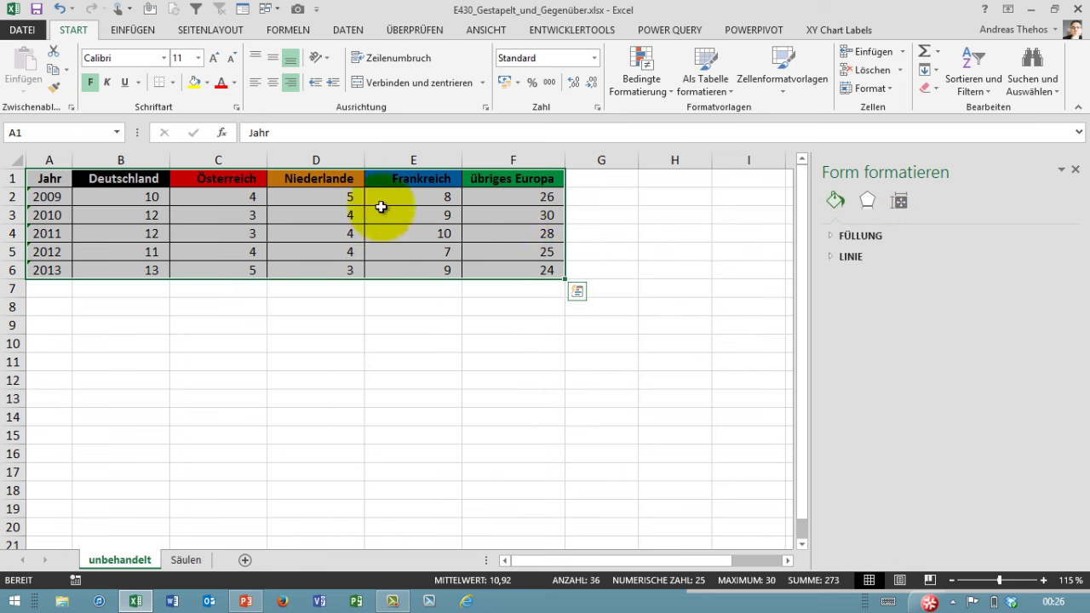
# - Insert a blank row above each of the years 2010, 2011, 2012 and 2013
pyautogui.click(255, 215)
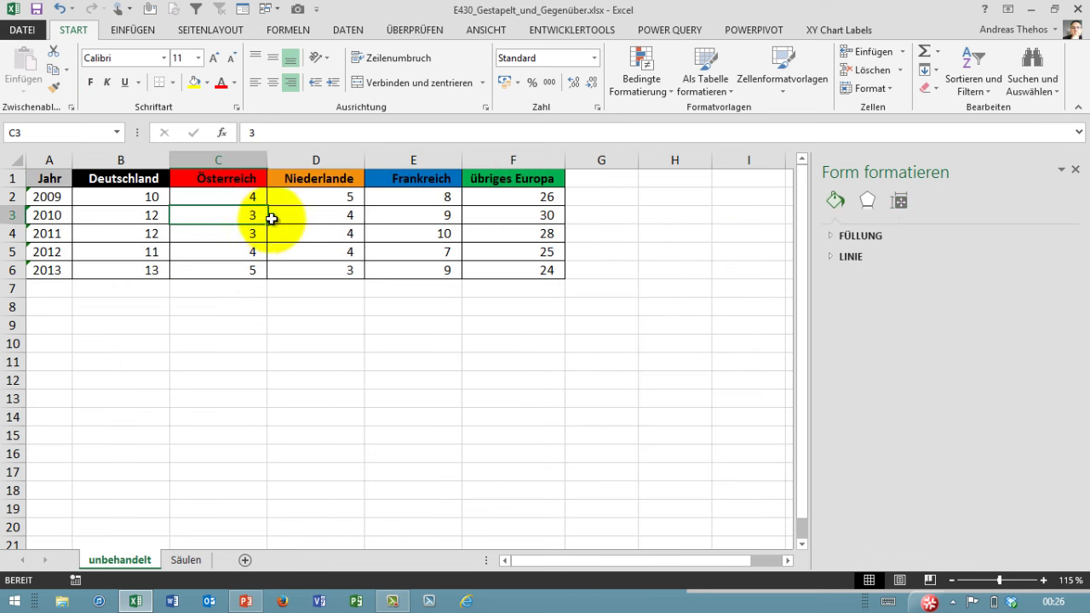
pyautogui.click(11, 213)
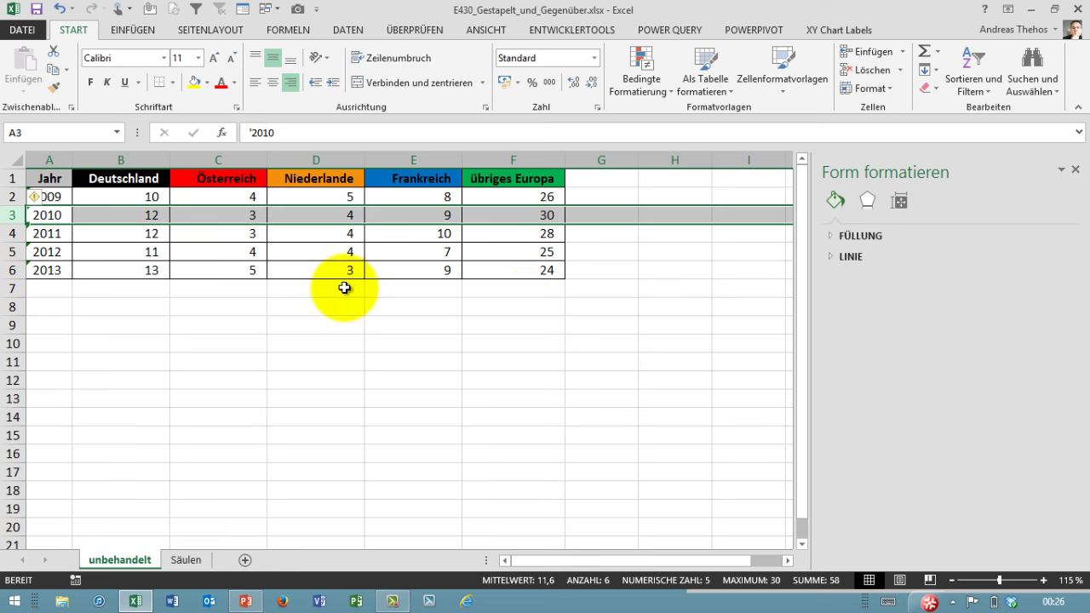
pyautogui.click(12, 197)
pyautogui.click(13, 215)
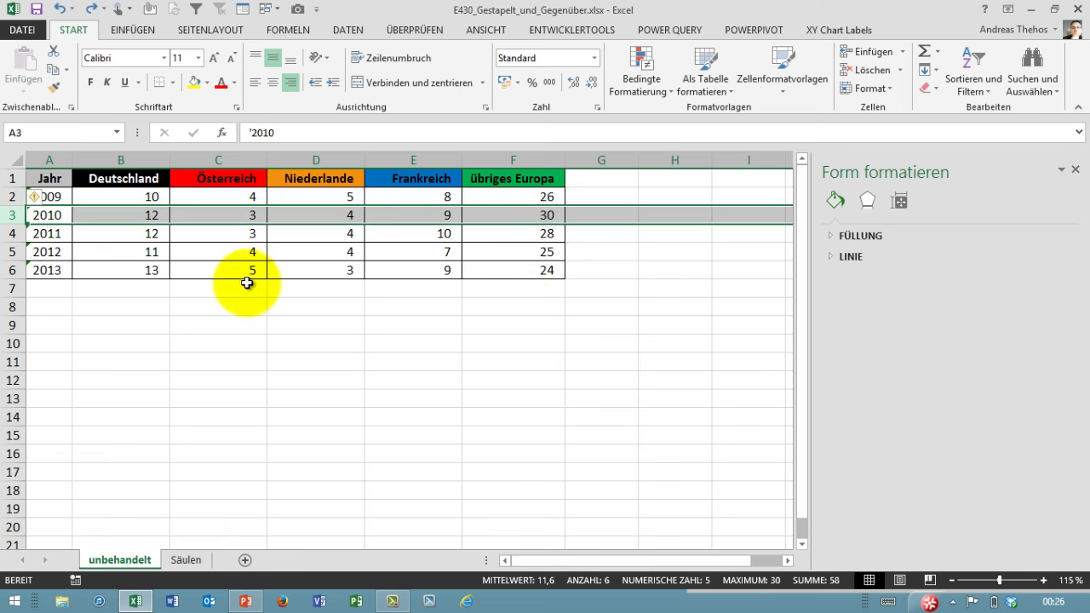
pyautogui.hotkey('ctrl', '+')
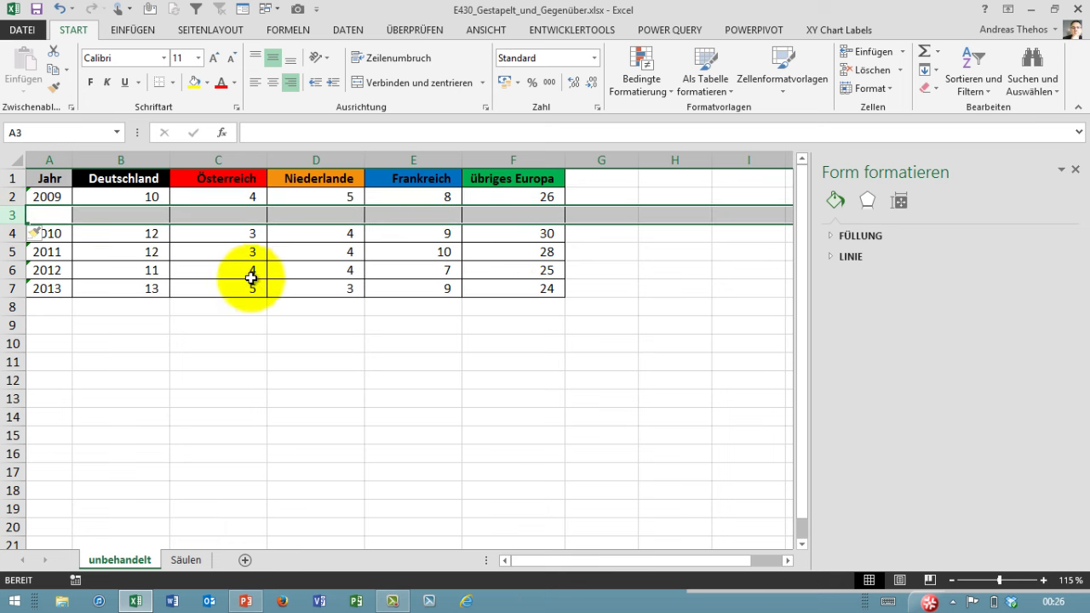
pyautogui.click(17, 247)
pyautogui.hotkey('ctrl', '+')
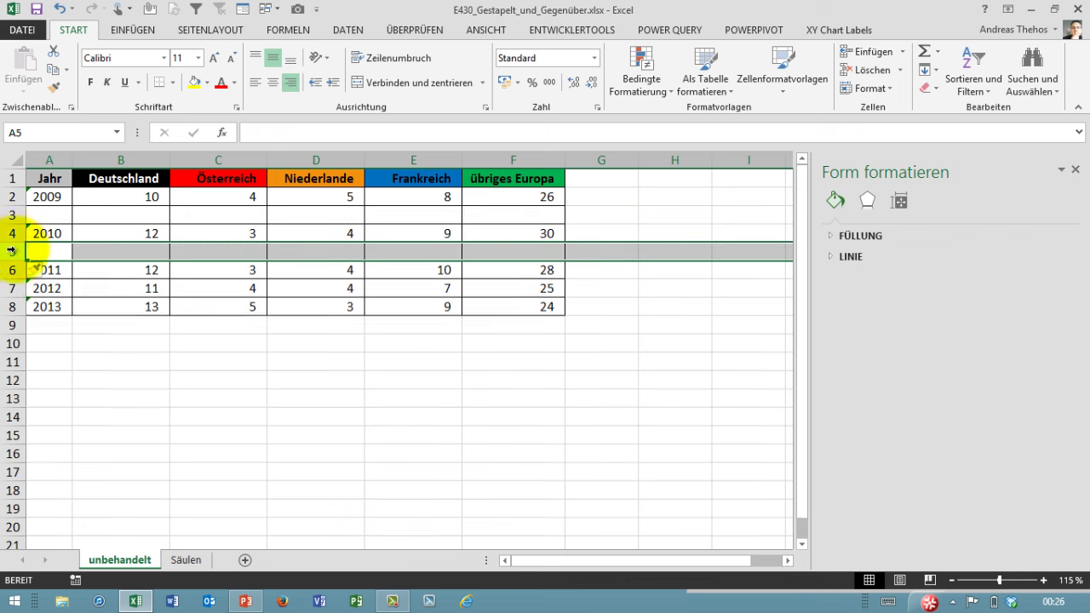
pyautogui.click(19, 287)
pyautogui.hotkey('ctrl', '+')
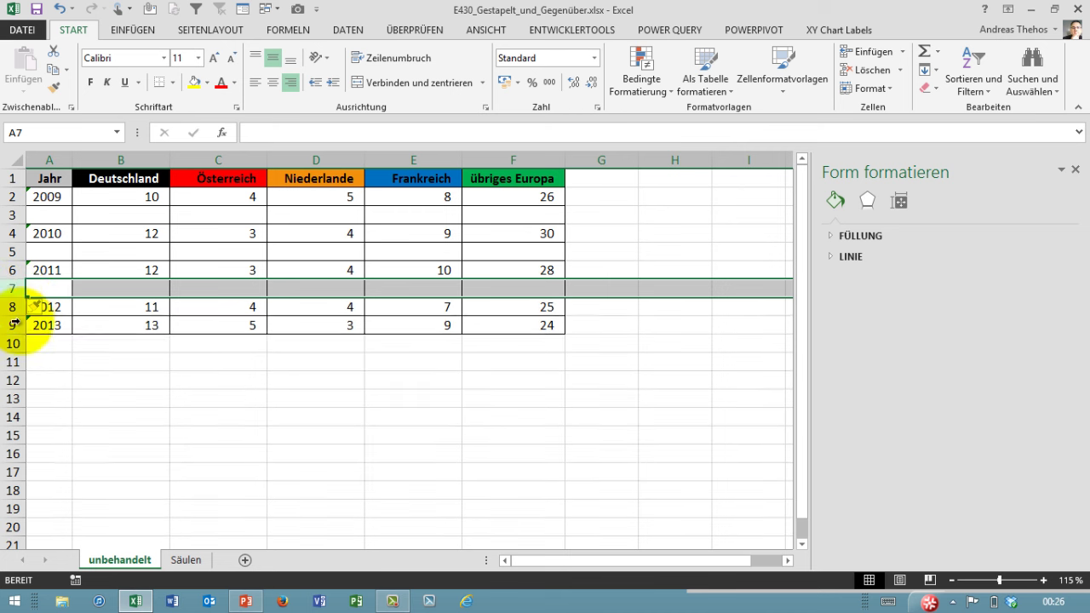
pyautogui.click(18, 324)
pyautogui.hotkey('ctrl', '+')
pyautogui.click(154, 305)
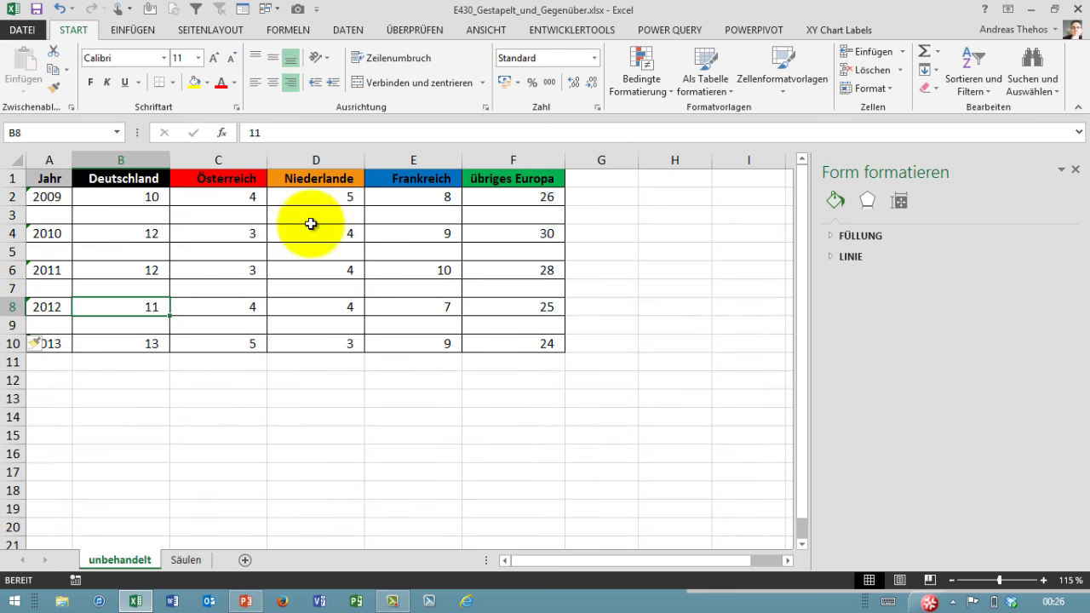
# - Move the übriges Europa values to start at F3, then select the 2009 values B2:F2
pyautogui.moveTo(508, 199); pyautogui.dragTo(511, 343)
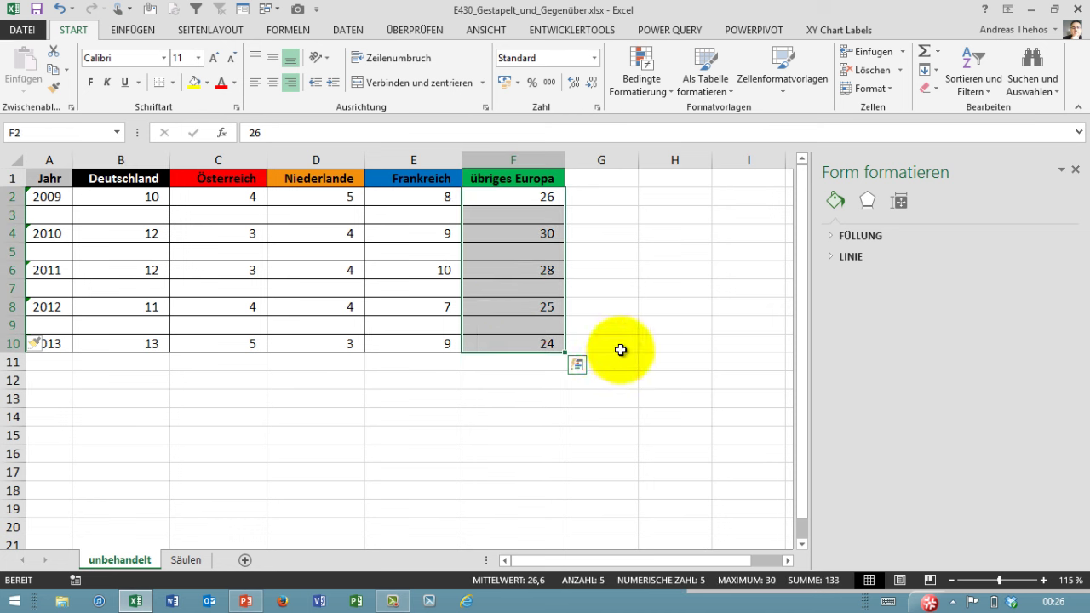
pyautogui.hotkey('ctrl', 'c')
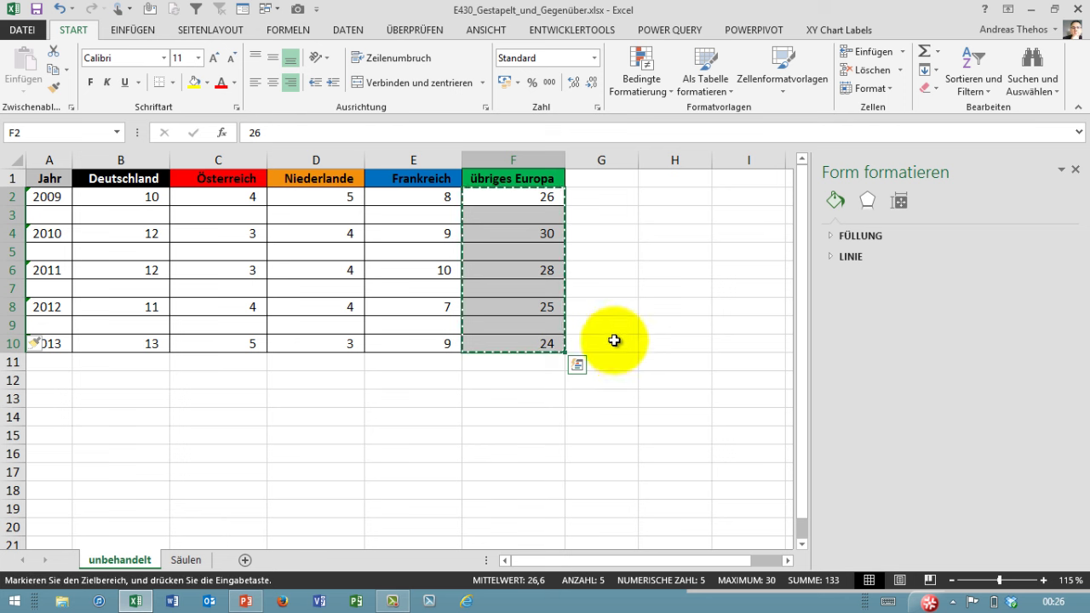
pyautogui.click(531, 218)
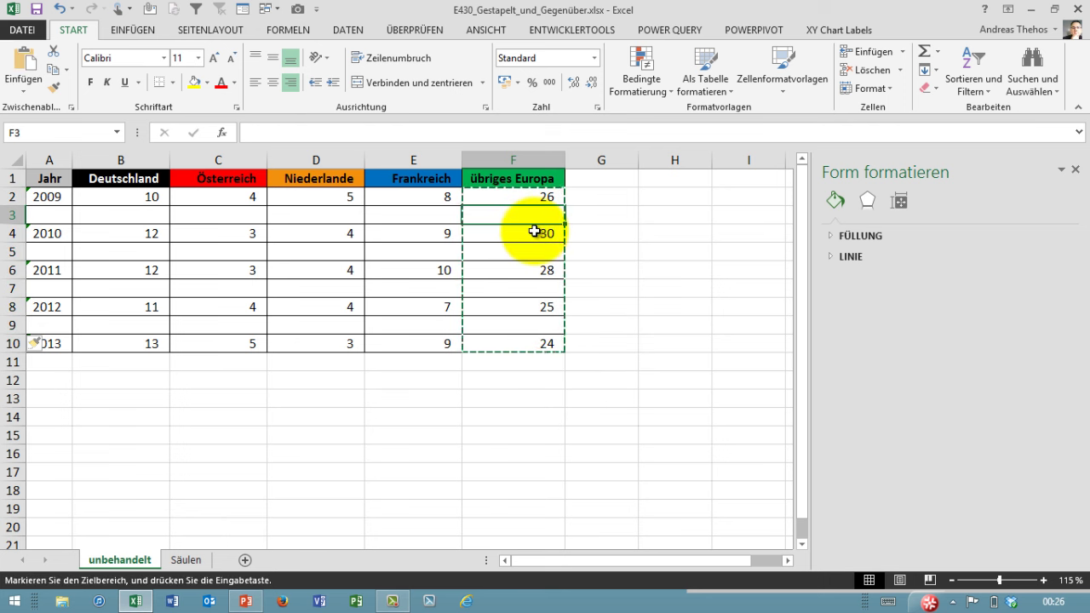
pyautogui.press('Return')
pyautogui.click(596, 252)
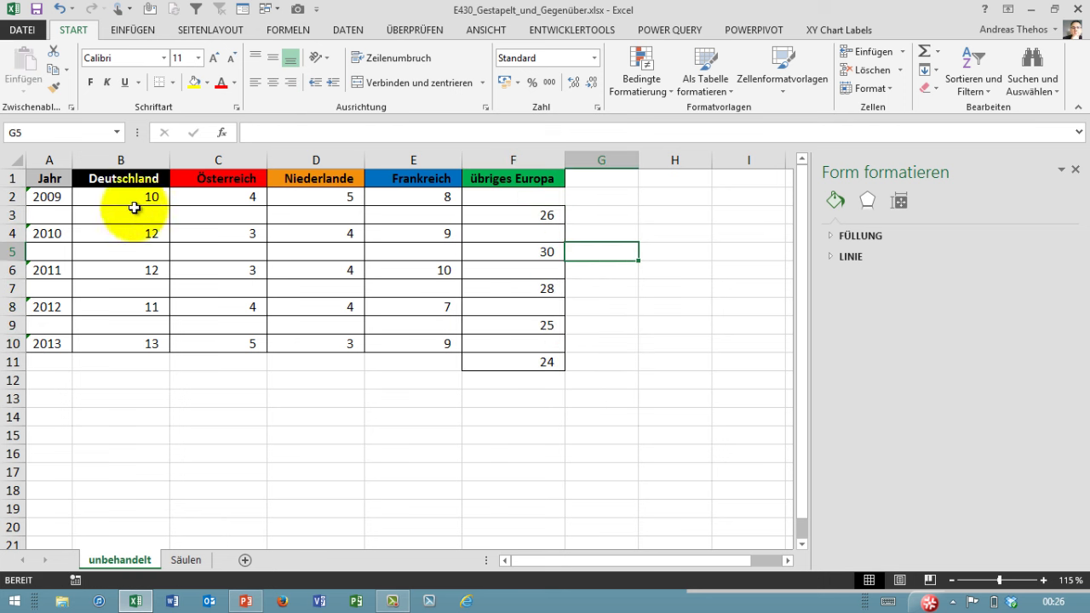
pyautogui.moveTo(105, 197); pyautogui.dragTo(502, 198)
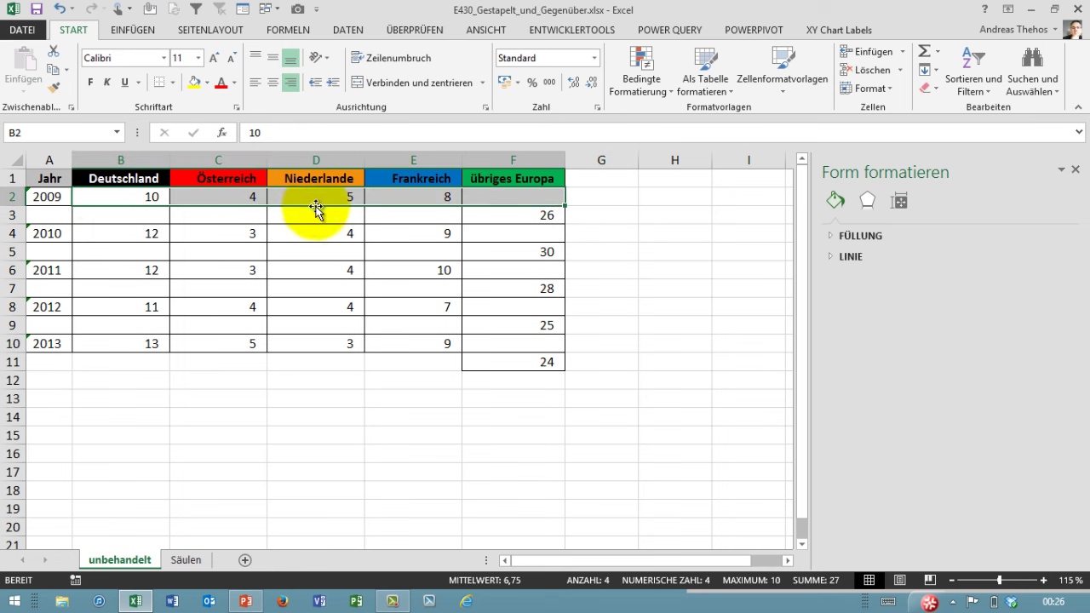
pyautogui.moveTo(120, 196)
pyautogui.mouseDown()
pyautogui.moveTo(532, 198)
pyautogui.moveTo(129, 214)
pyautogui.moveTo(527, 218)
pyautogui.mouseUp()
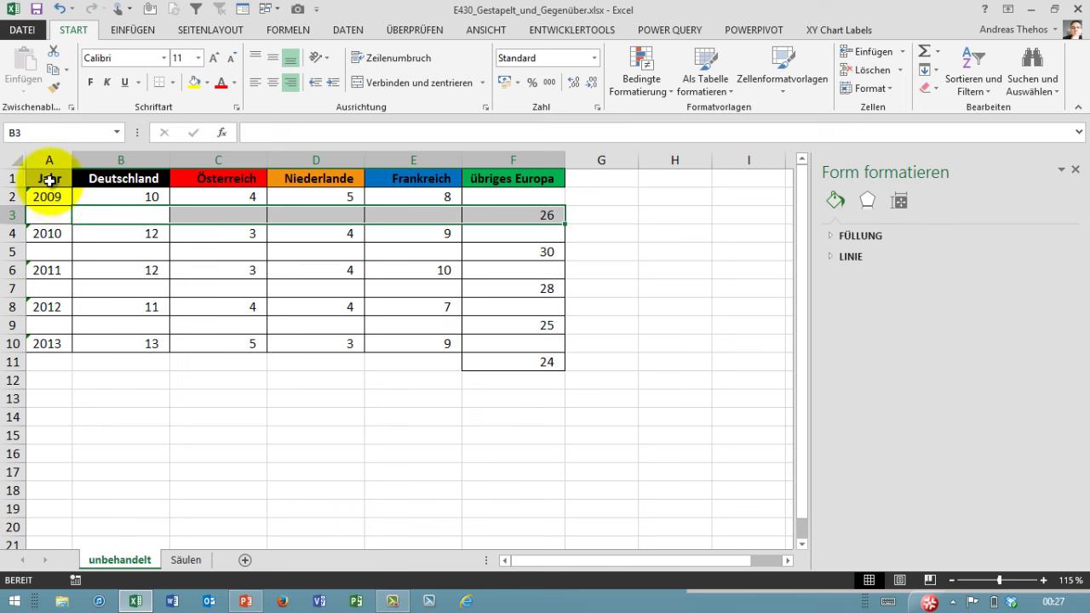
# - Select A1:F11 and insert a 2D stacked column chart from it
pyautogui.moveTo(50, 181); pyautogui.dragTo(517, 368)
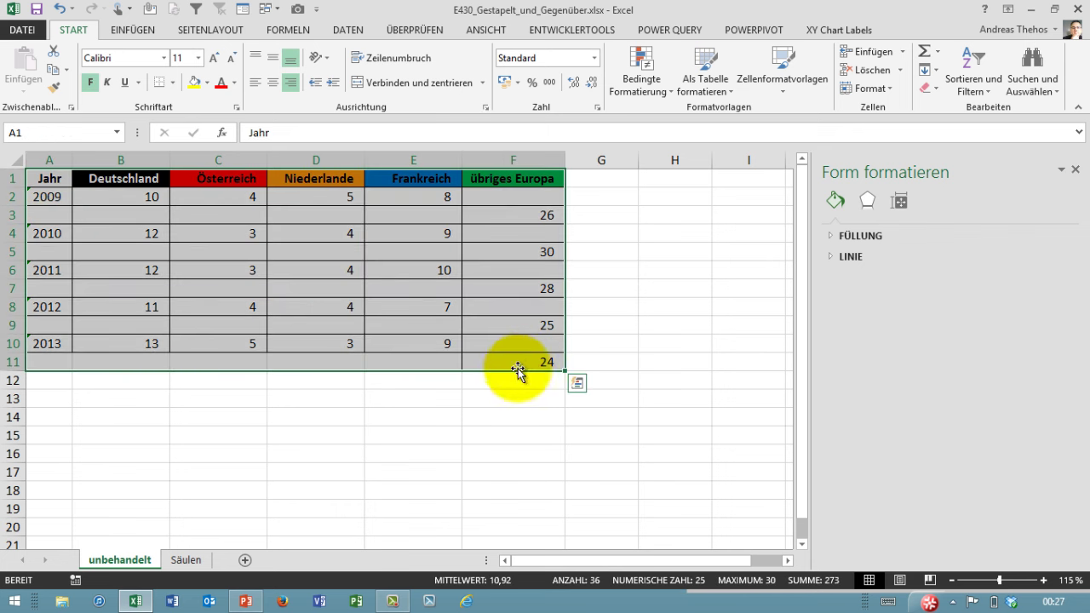
pyautogui.click(140, 33)
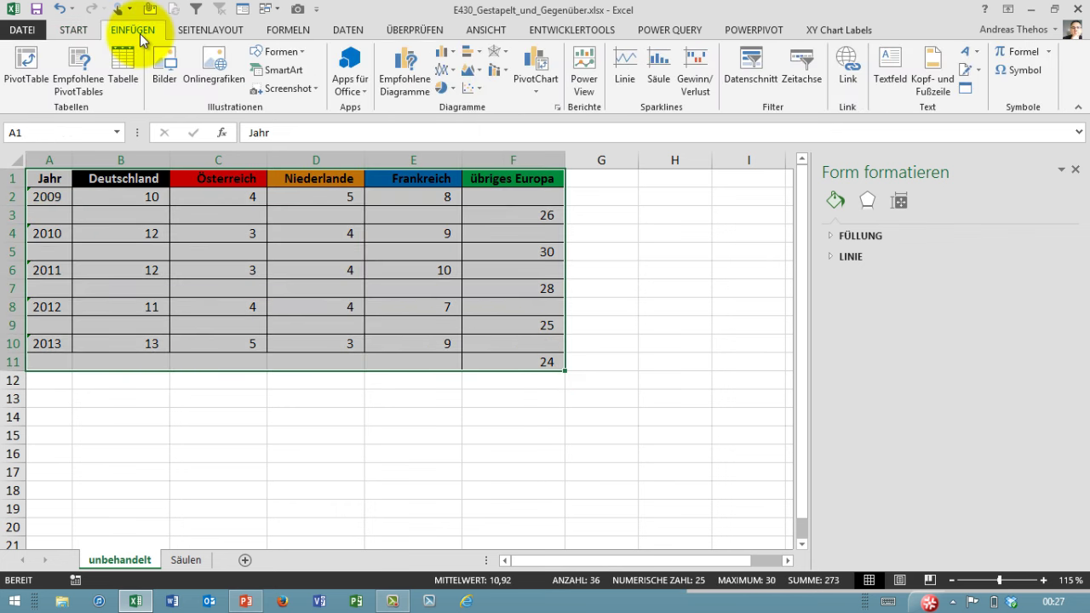
pyautogui.click(439, 52)
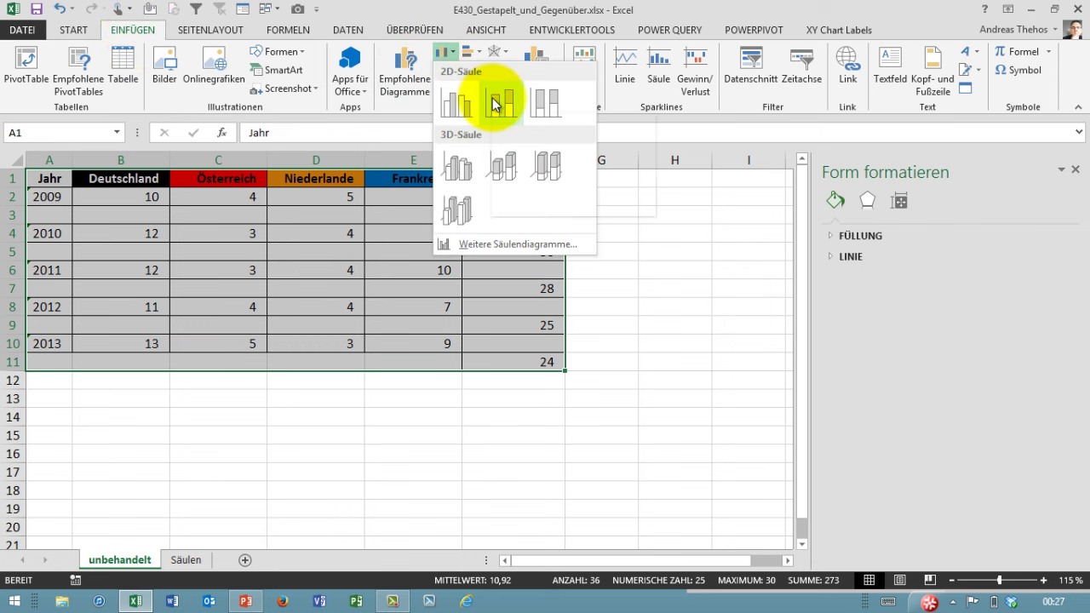
pyautogui.click(496, 104)
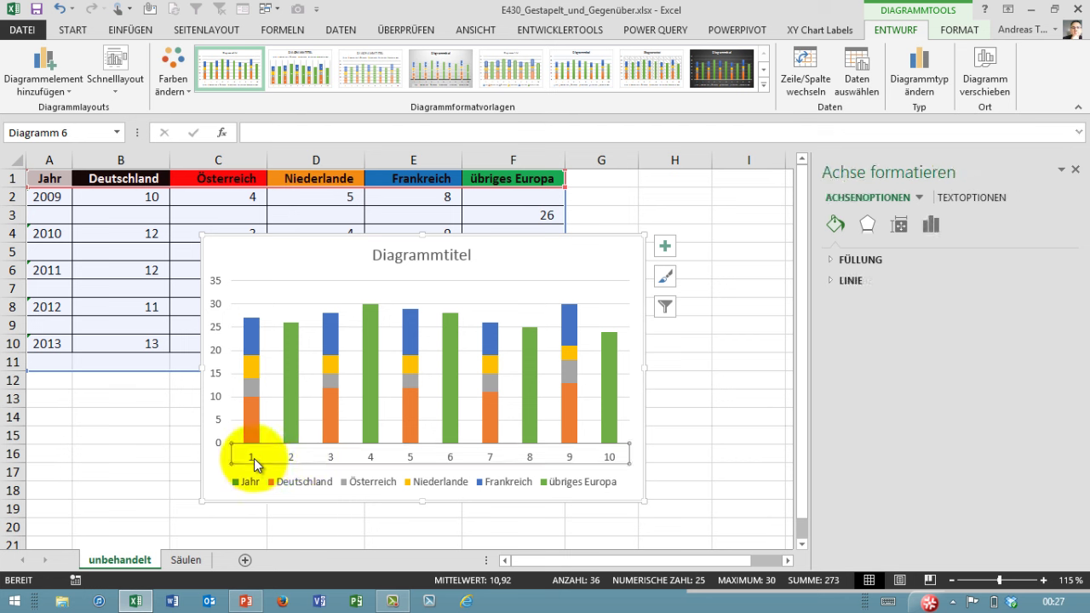
# - Set the chart's horizontal axis labels to the years in A2:A11, then delete the chart
pyautogui.click(864, 75)
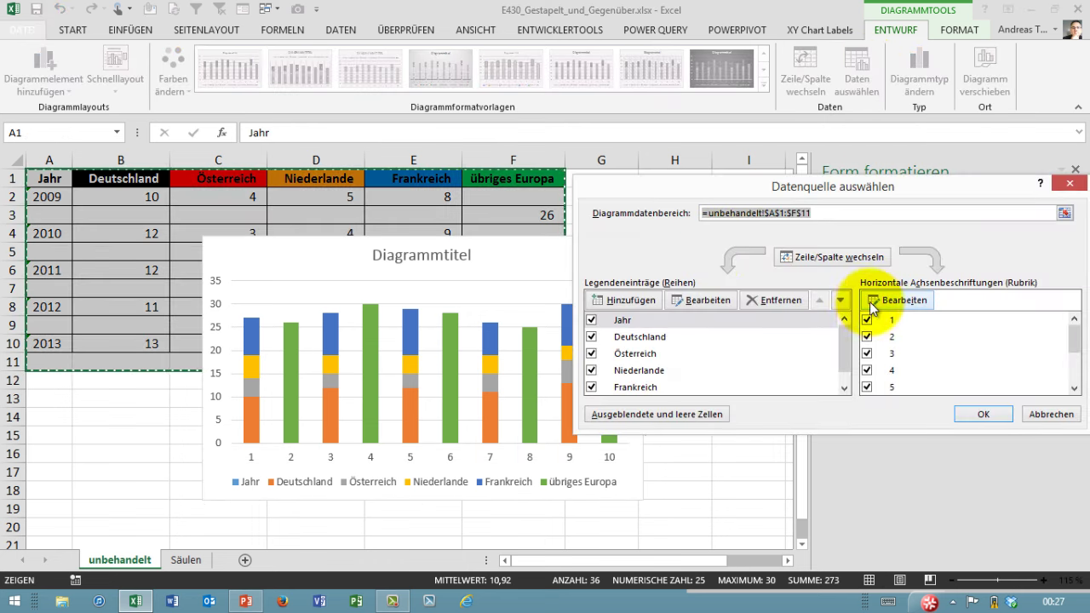
pyautogui.click(876, 301)
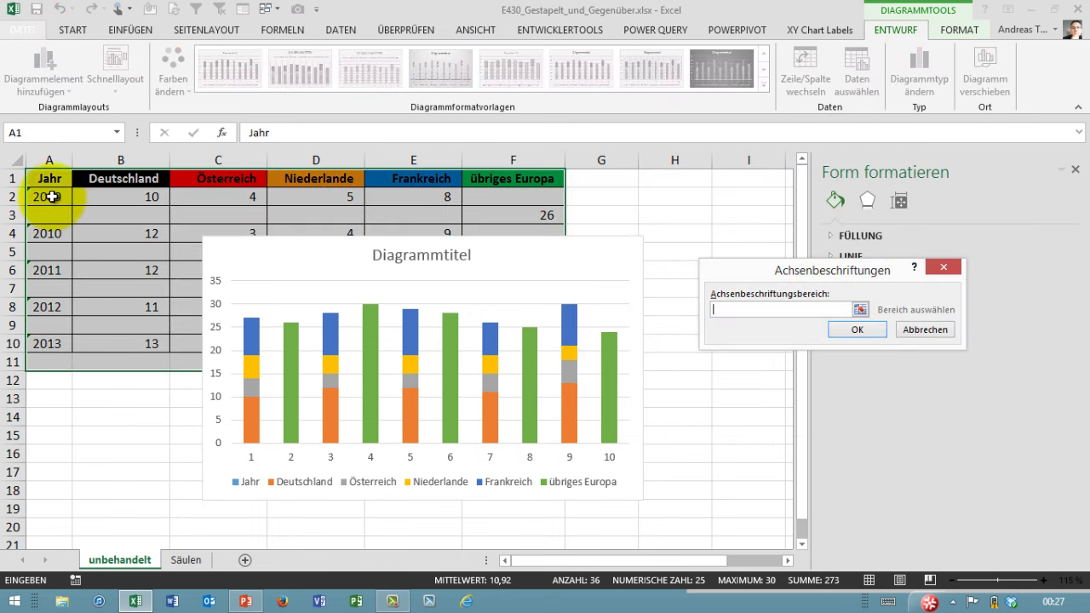
pyautogui.moveTo(52, 196); pyautogui.dragTo(49, 362)
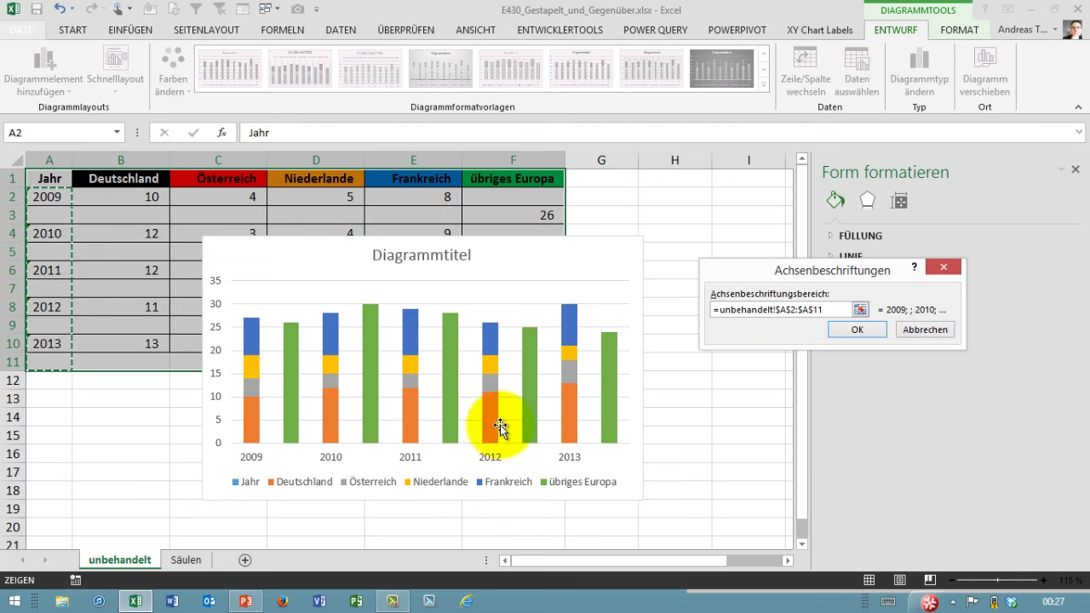
pyautogui.click(855, 329)
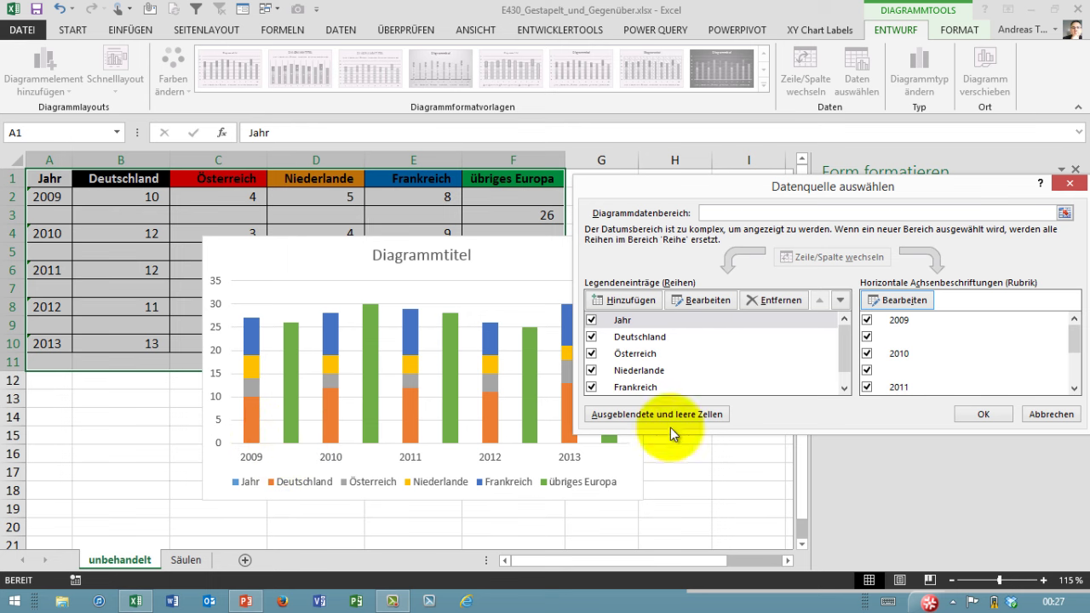
pyautogui.click(979, 415)
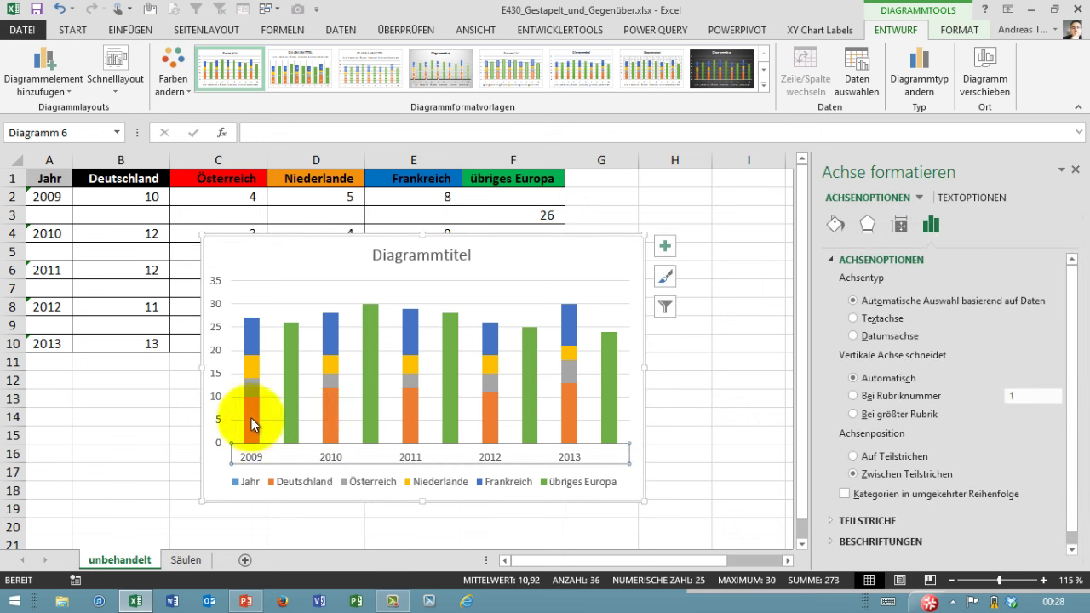
pyautogui.click(584, 260)
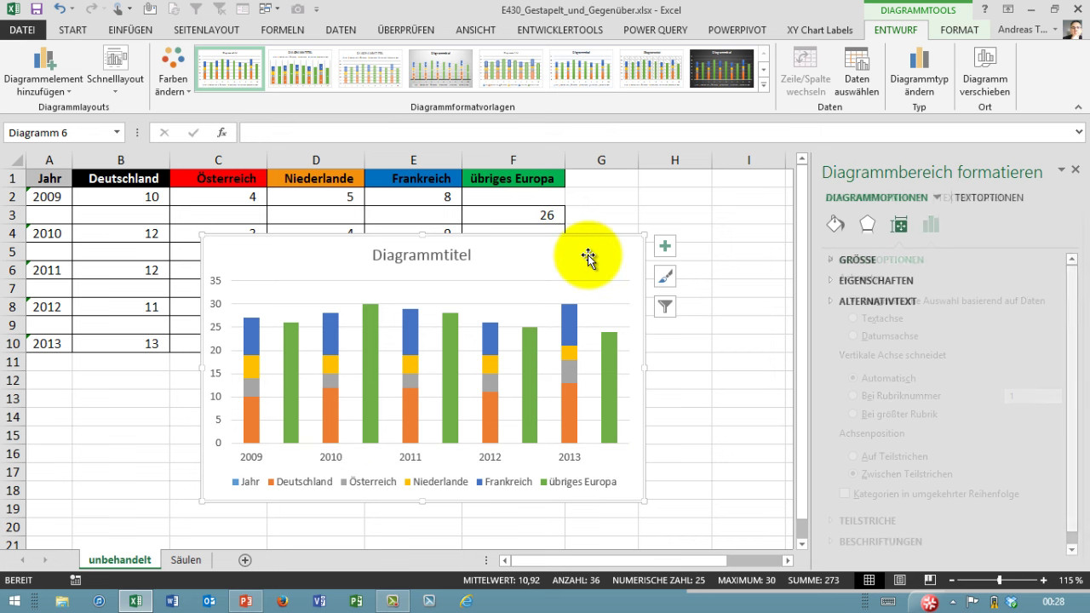
pyautogui.press('Delete')
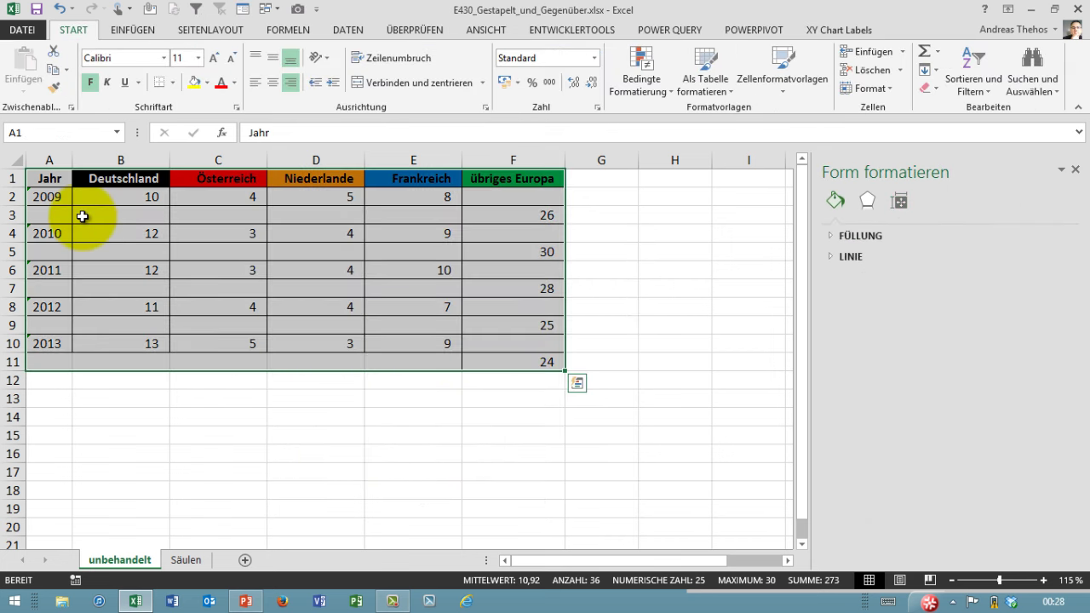
# - Insert blank rows at rows 4, 7, 10 and 13, then select the spaced table A2:F15
pyautogui.click(11, 233)
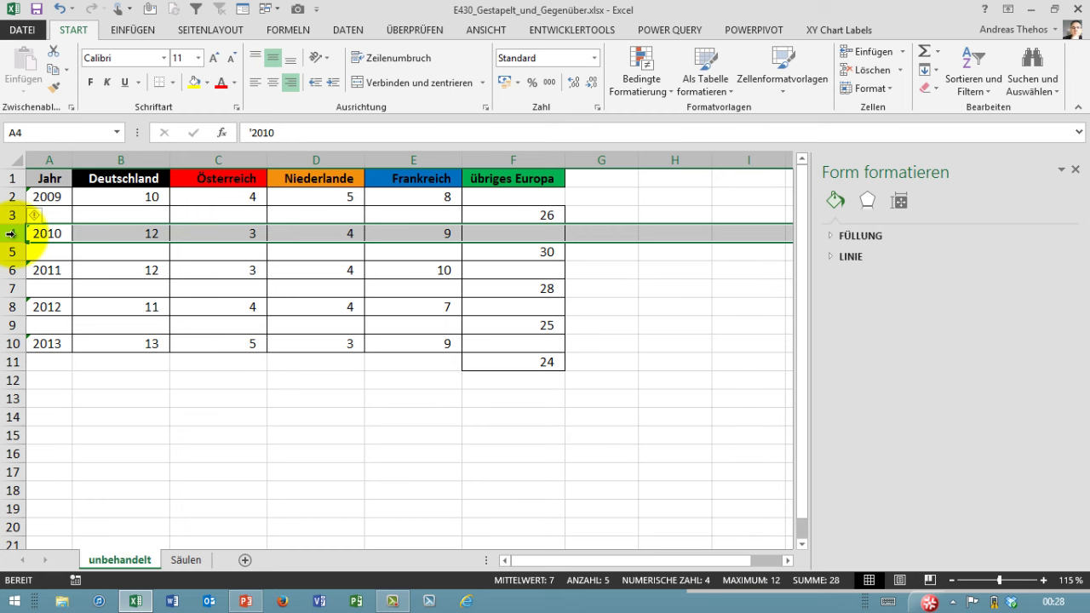
pyautogui.hotkey('ctrl', '+')
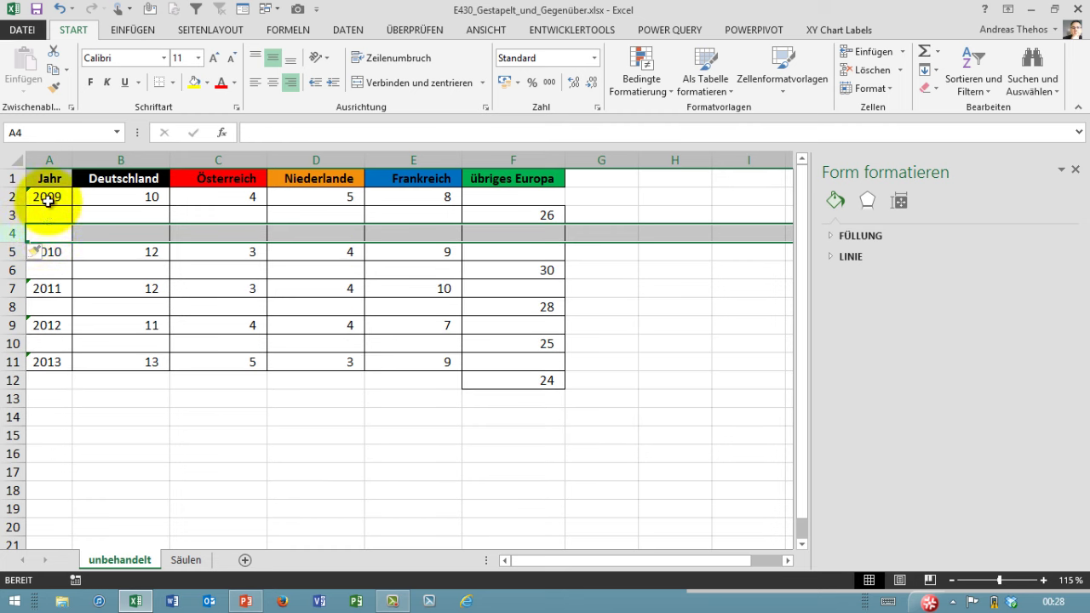
pyautogui.click(12, 288)
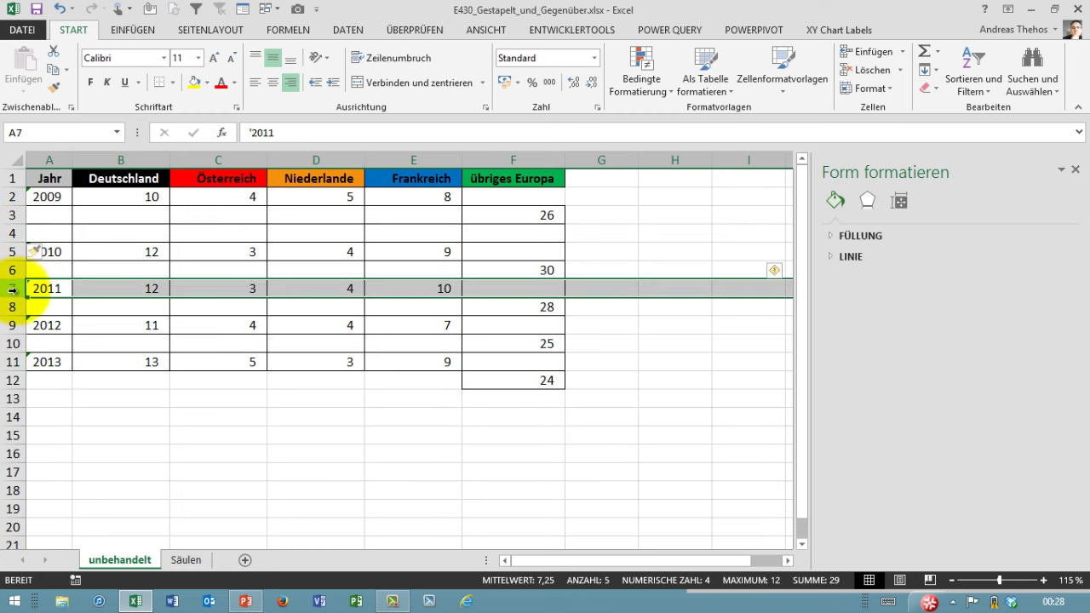
pyautogui.hotkey('ctrl', '+')
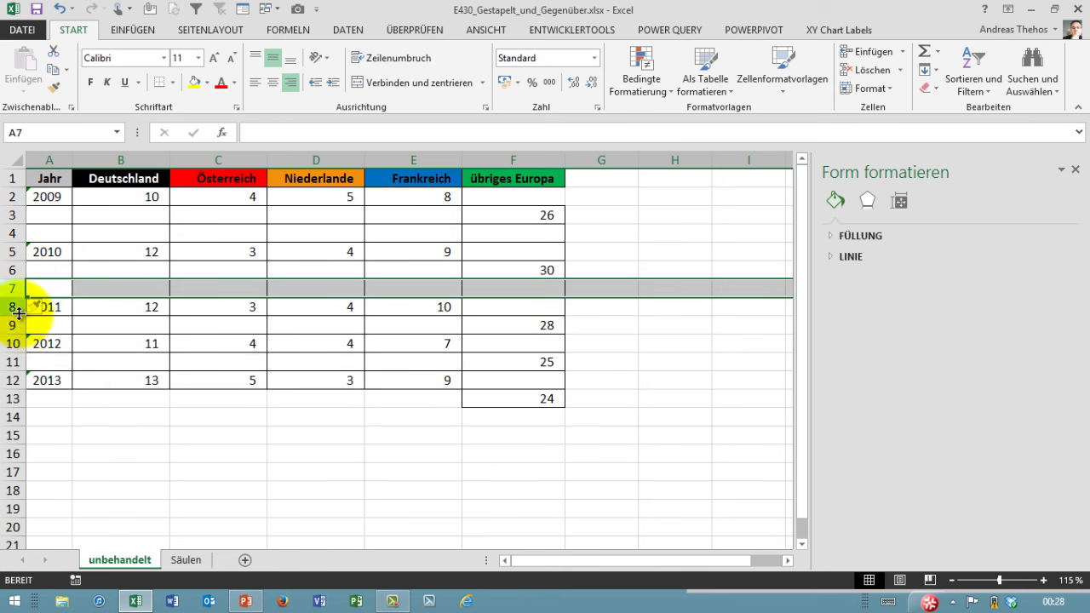
pyautogui.click(12, 343)
pyautogui.hotkey('ctrl', '+')
pyautogui.click(12, 398)
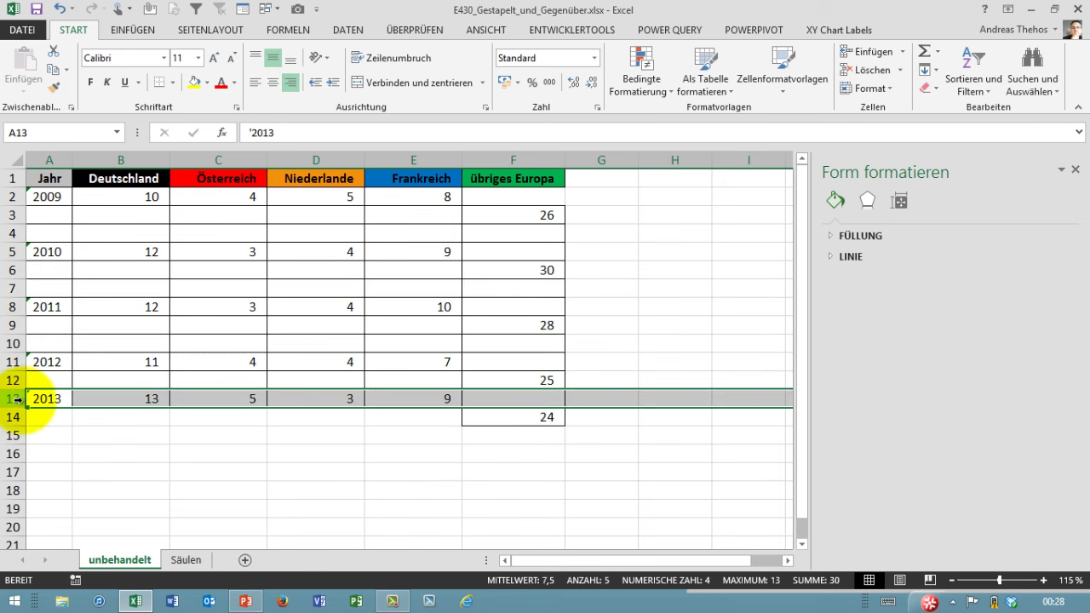
pyautogui.hotkey('ctrl', '+')
pyautogui.click(114, 430)
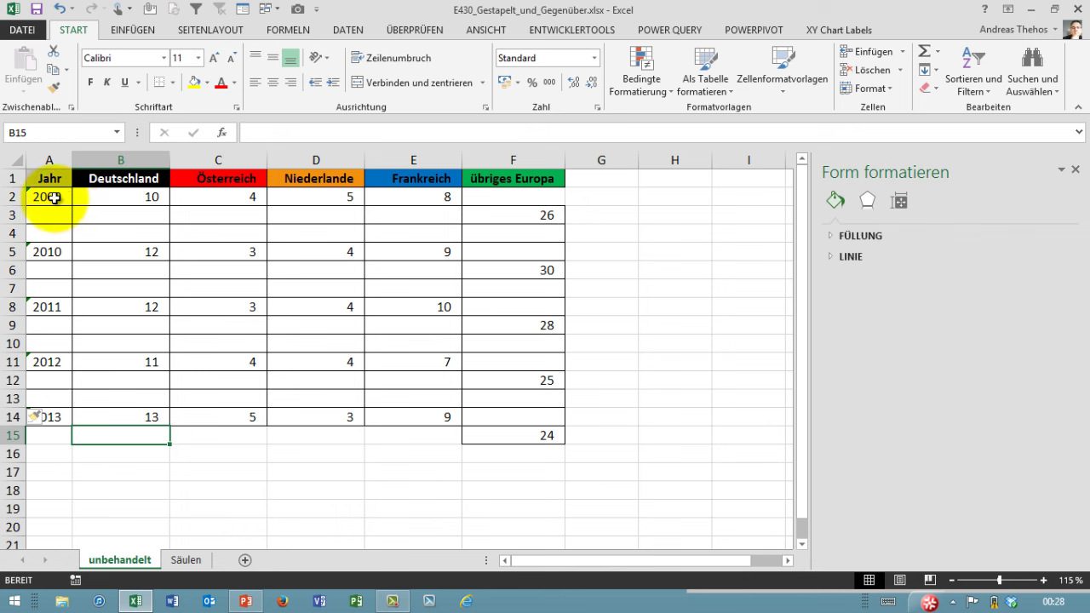
pyautogui.moveTo(53, 198); pyautogui.dragTo(499, 454)
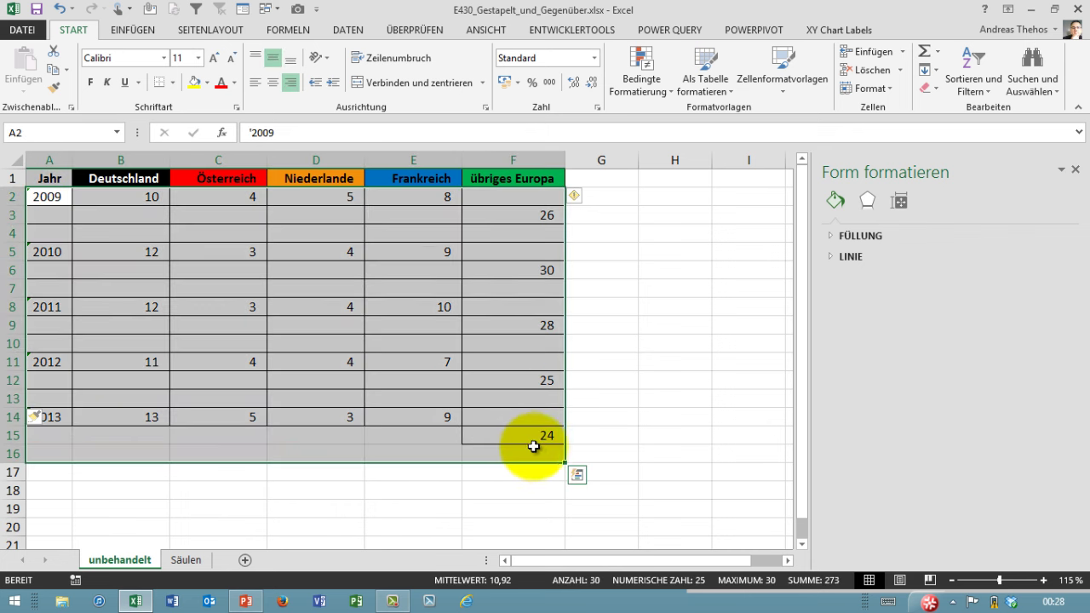
# - Insert a 2D stacked column chart and set the Datenreihen6 gap width to 40 %
pyautogui.click(137, 31)
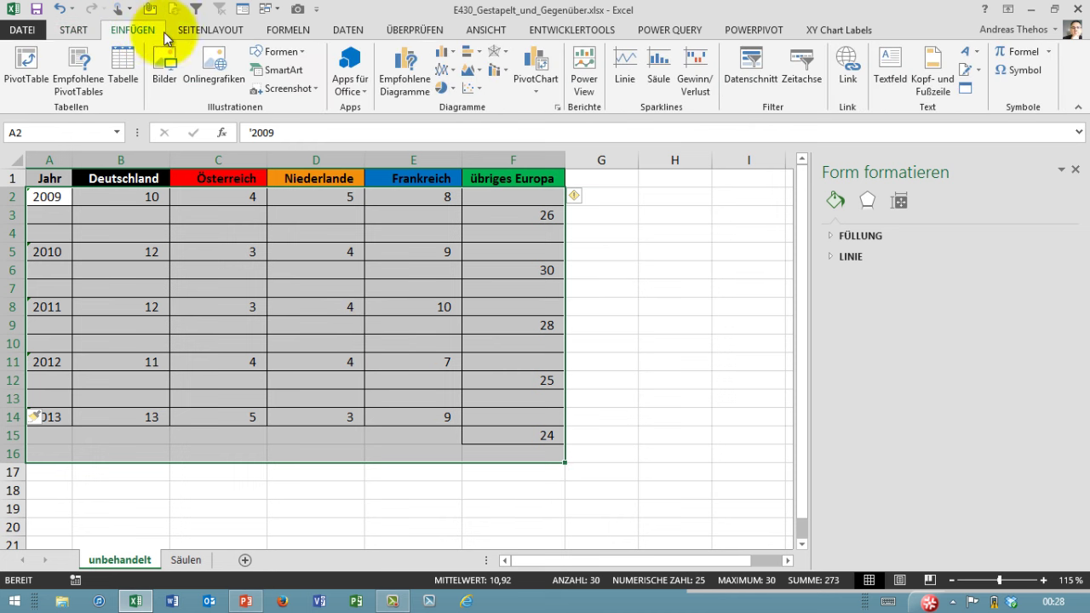
pyautogui.click(448, 58)
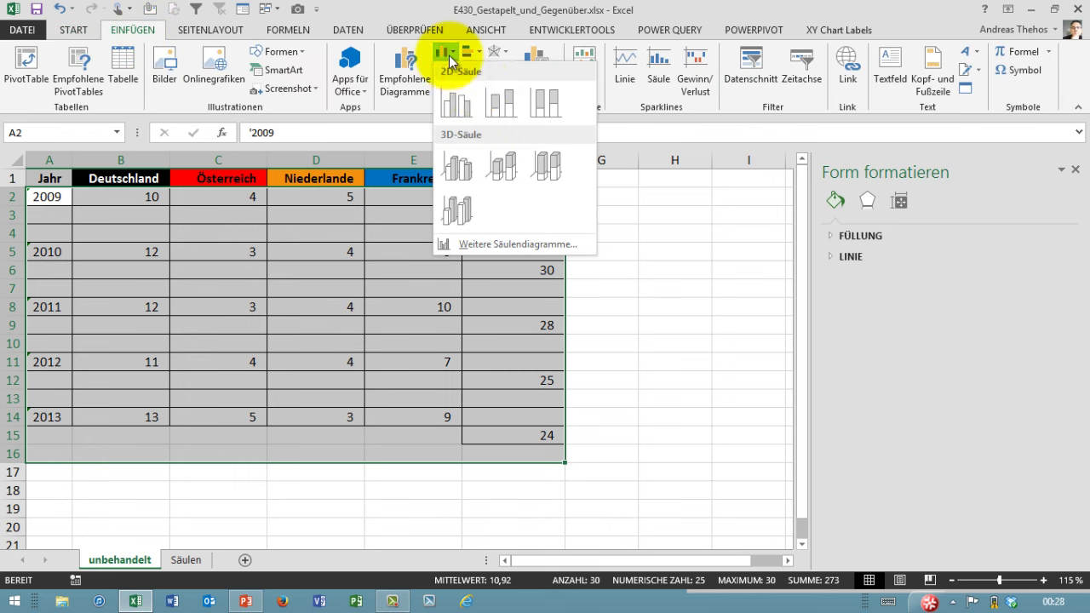
pyautogui.click(498, 104)
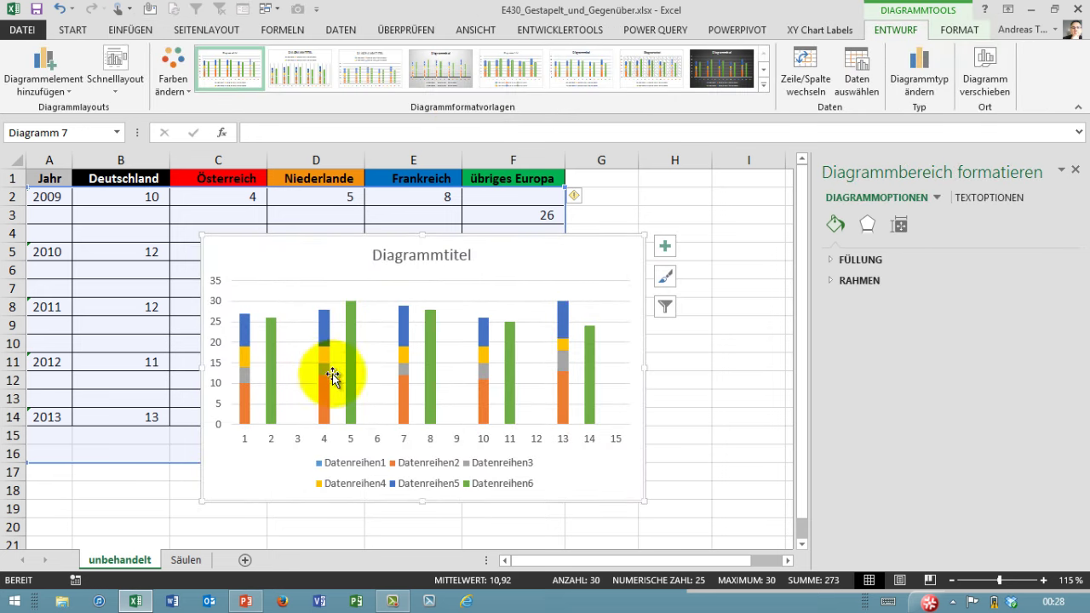
pyautogui.click(272, 363)
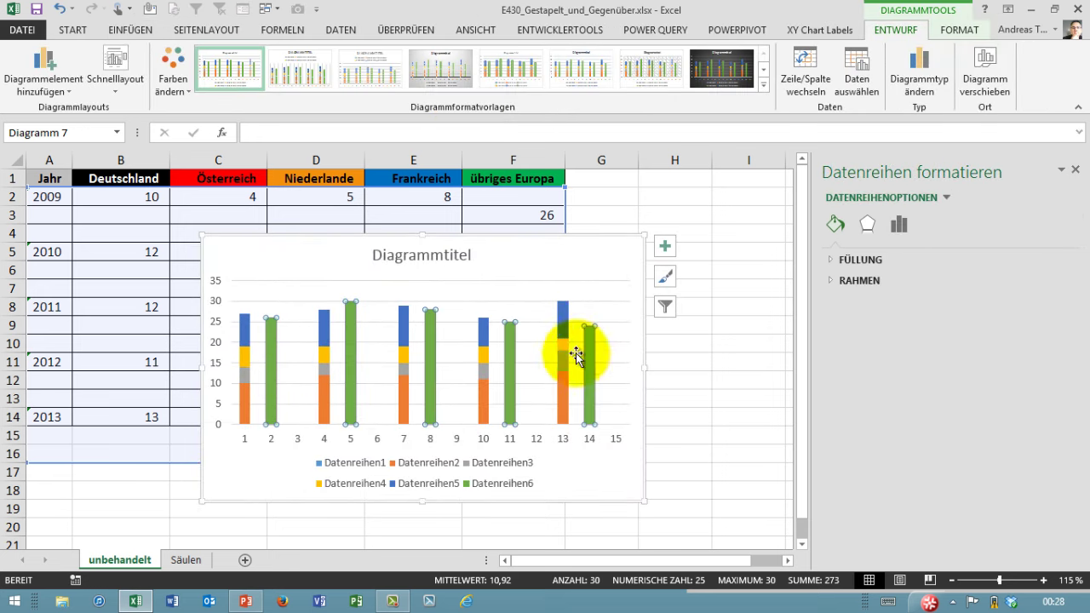
pyautogui.click(895, 231)
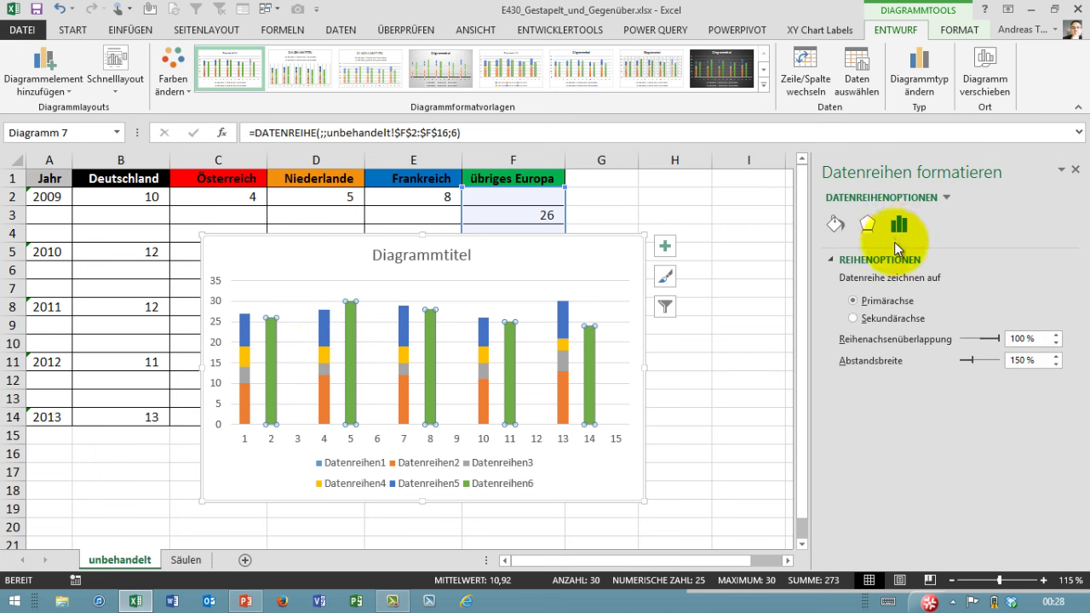
pyautogui.moveTo(968, 359); pyautogui.dragTo(961, 358)
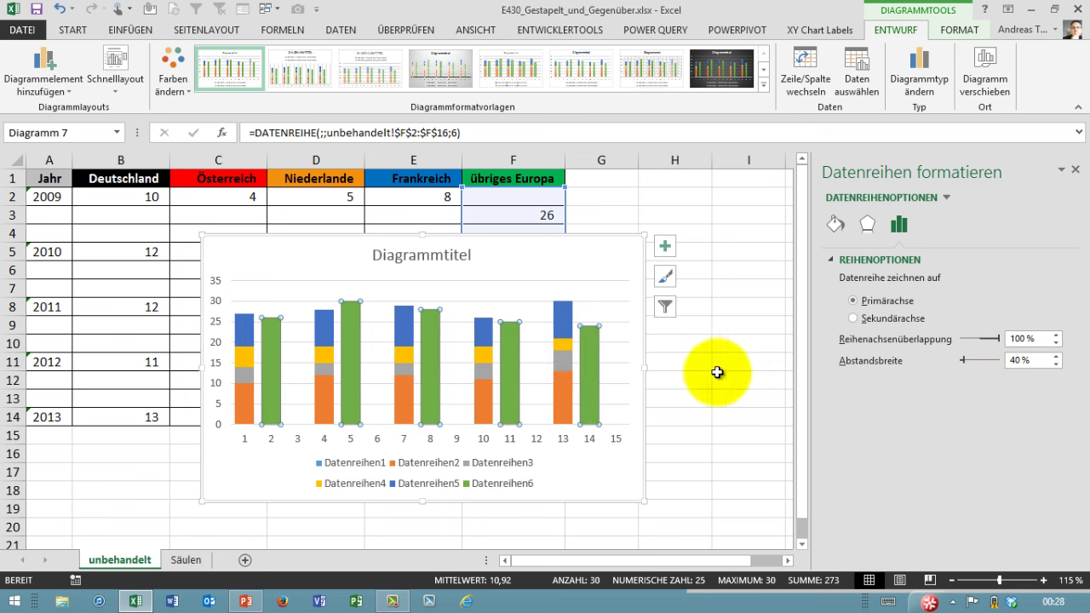
pyautogui.click(684, 376)
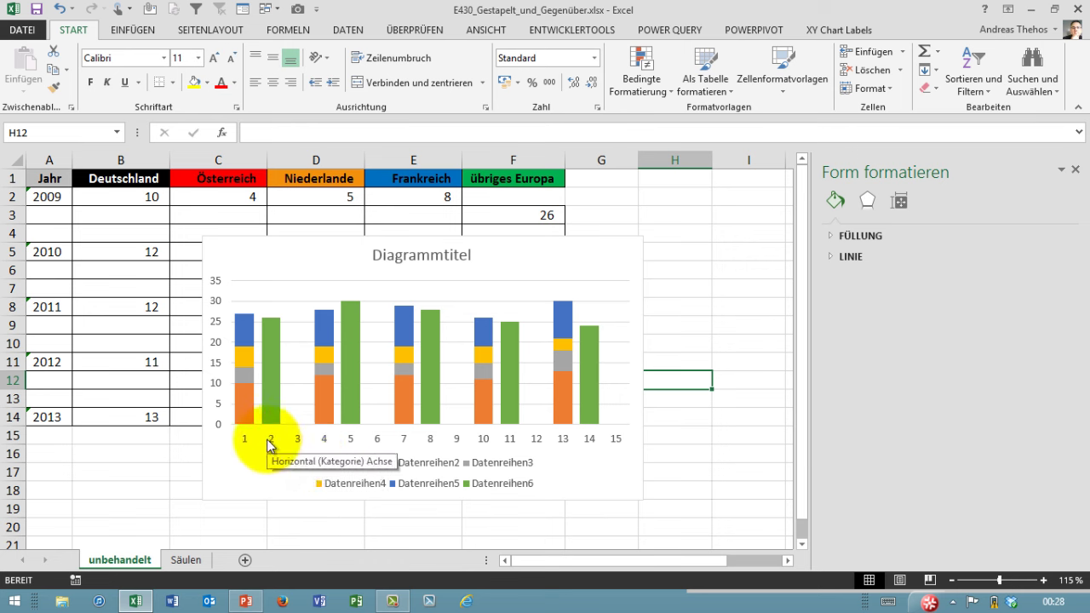
# - Delete the stacked chart and start typing the heading 'Leerwe' into cell G1
pyautogui.click(269, 442)
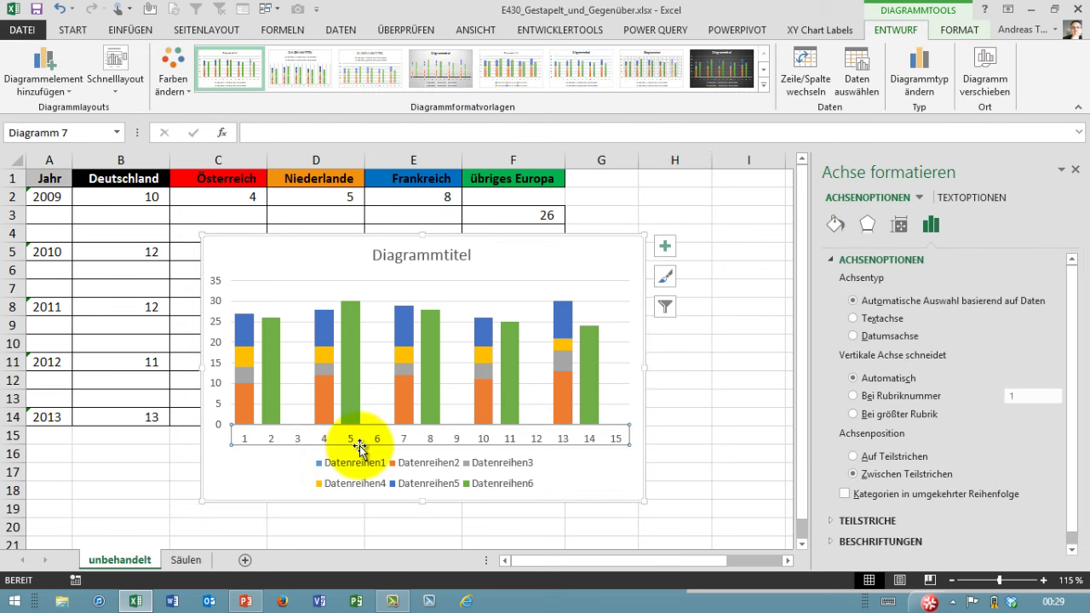
pyautogui.click(213, 241)
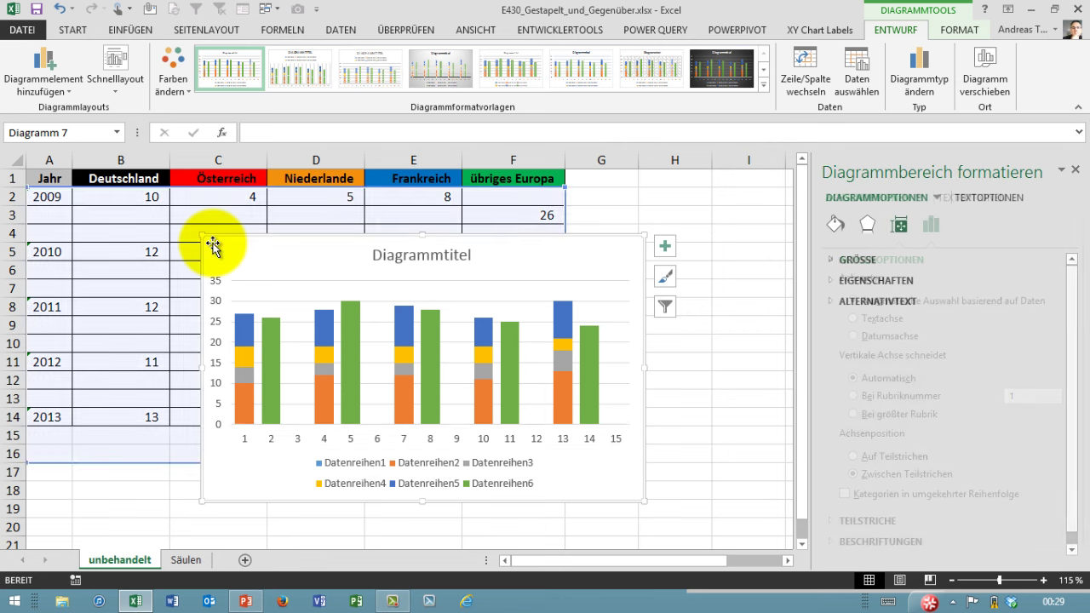
pyautogui.press('Delete')
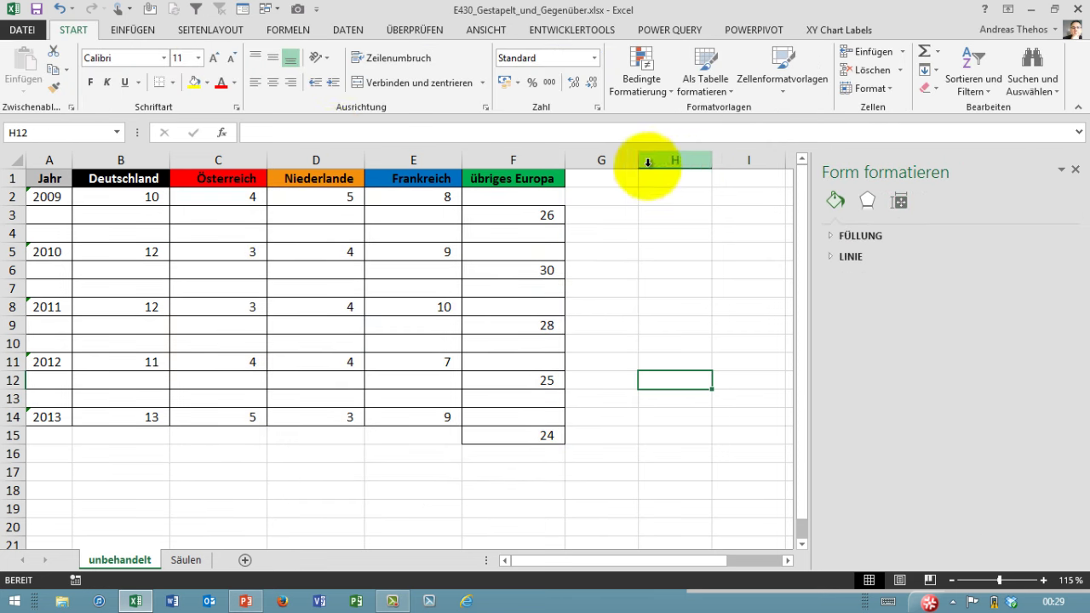
pyautogui.click(623, 176)
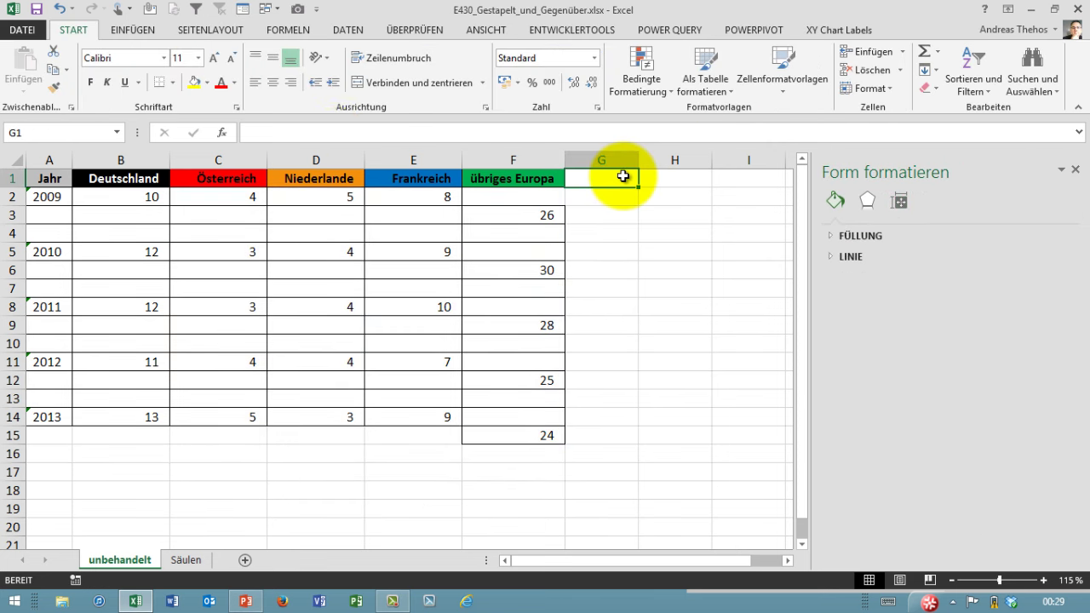
pyautogui.write('Leerwert')
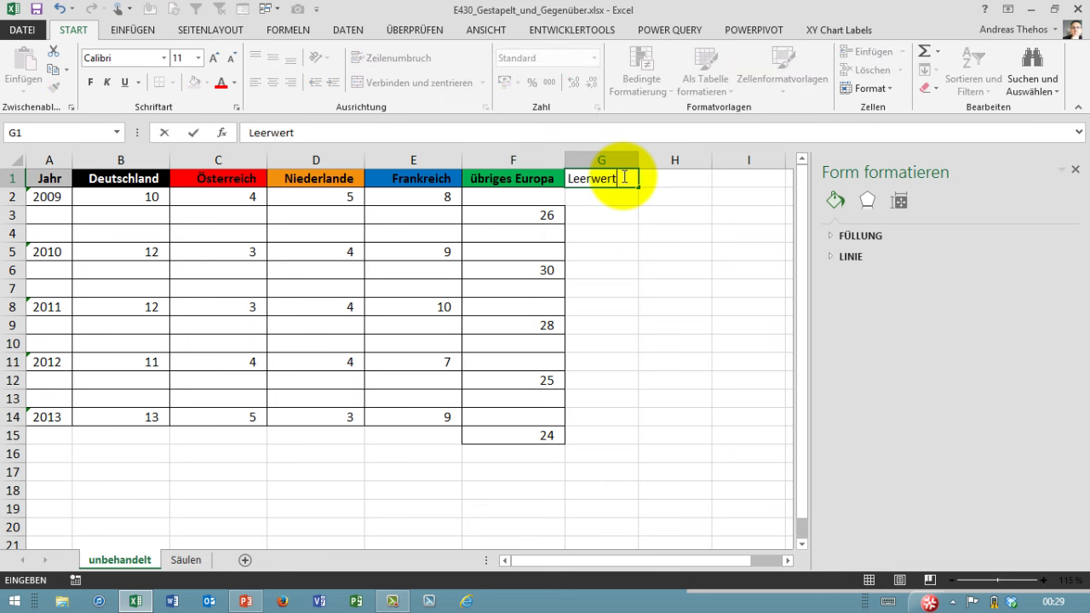
pyautogui.write('e')
# - Finish the 'Leerwerte' heading in G1 and enter 0 in G4, G7, G10, G13 and G16
pyautogui.press('Return')
pyautogui.click(600, 232)
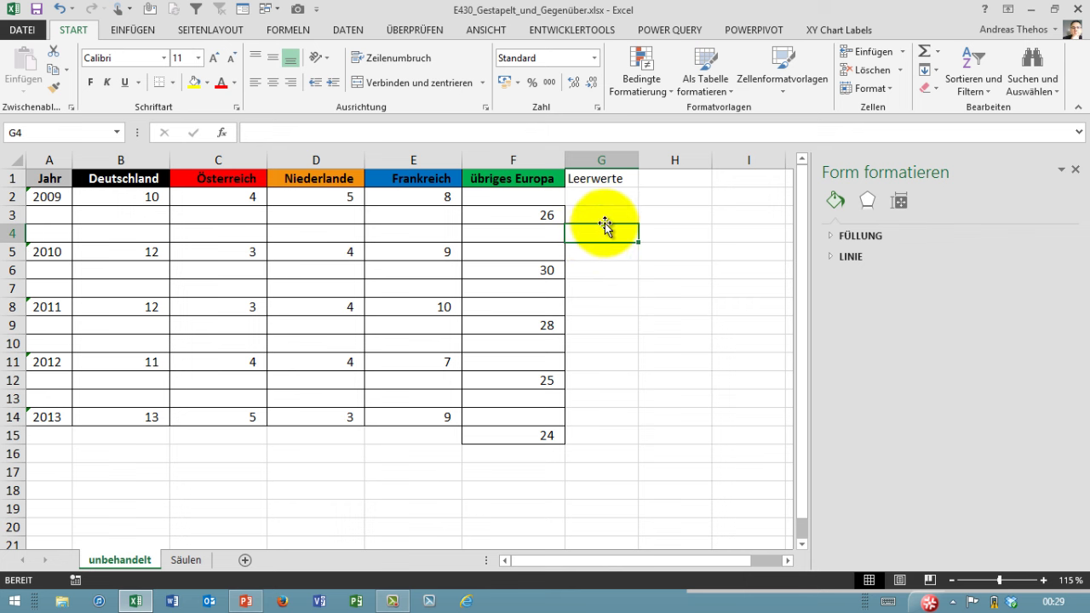
pyautogui.write('0')
pyautogui.click(600, 288)
pyautogui.write('0')
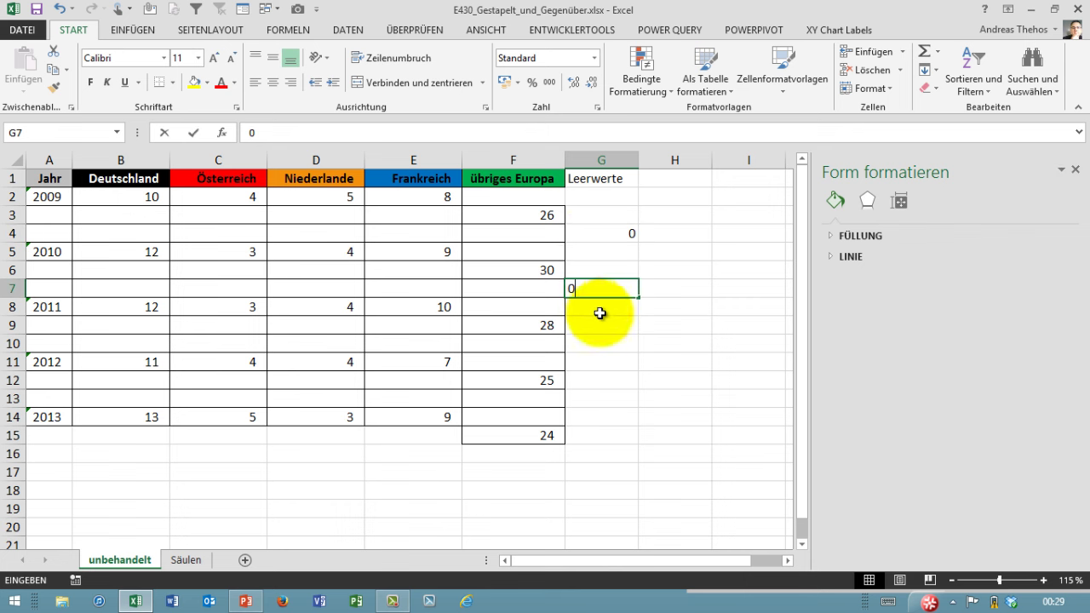
pyautogui.click(588, 343)
pyautogui.write('0')
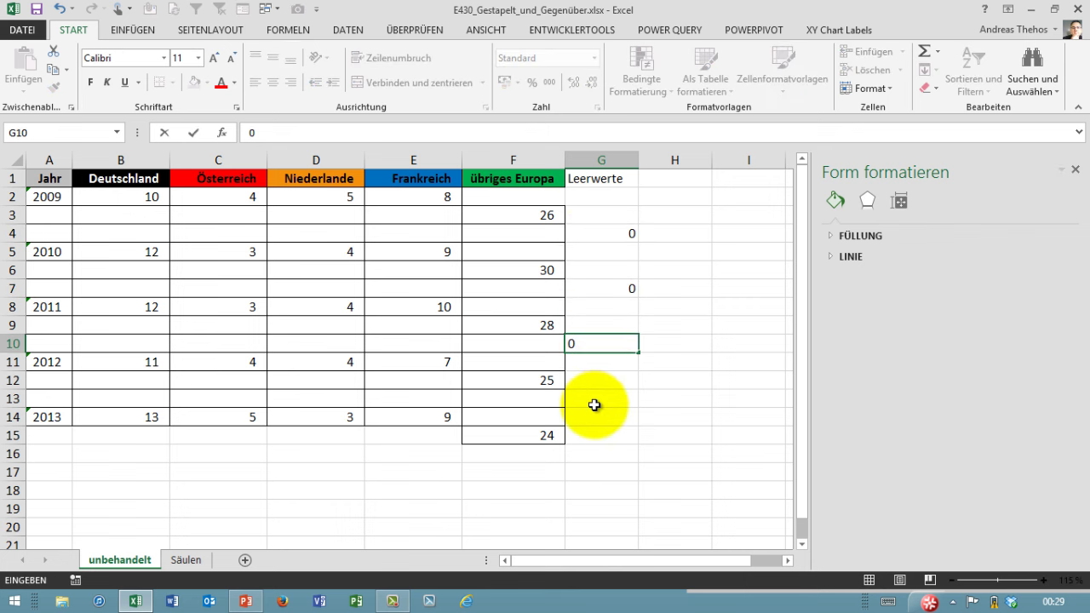
pyautogui.click(594, 398)
pyautogui.write('0')
pyautogui.click(596, 453)
pyautogui.write('0')
pyautogui.click(597, 489)
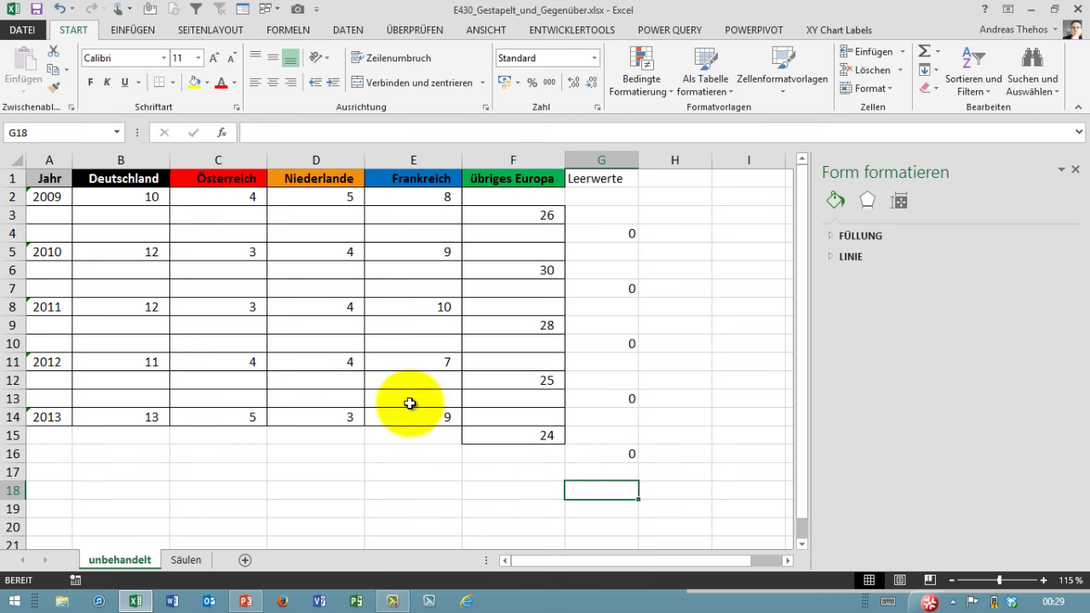
# - Copy the years in A2:A14 and paste them starting at A4, onto the Leerwerte rows
pyautogui.moveTo(51, 196); pyautogui.dragTo(64, 416)
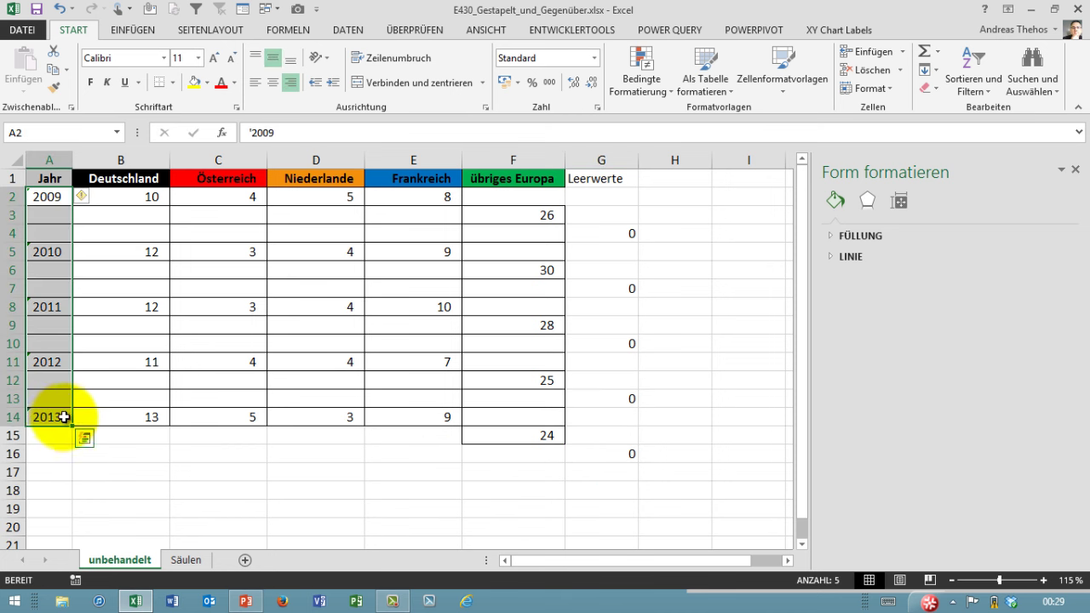
pyautogui.hotkey('ctrl', 'c')
pyautogui.click(50, 232)
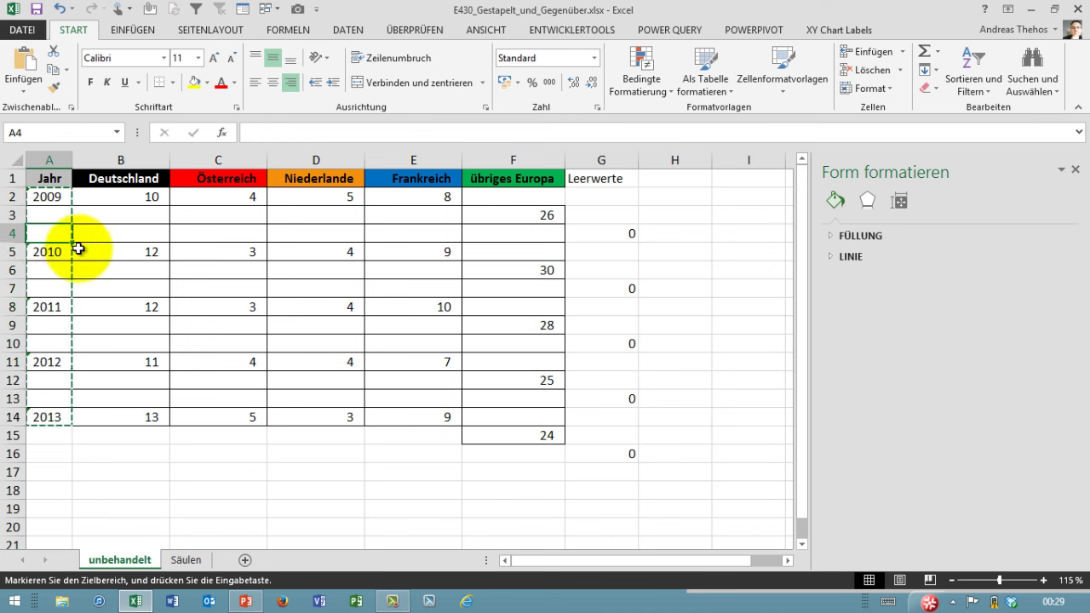
pyautogui.press('Return')
pyautogui.click(122, 434)
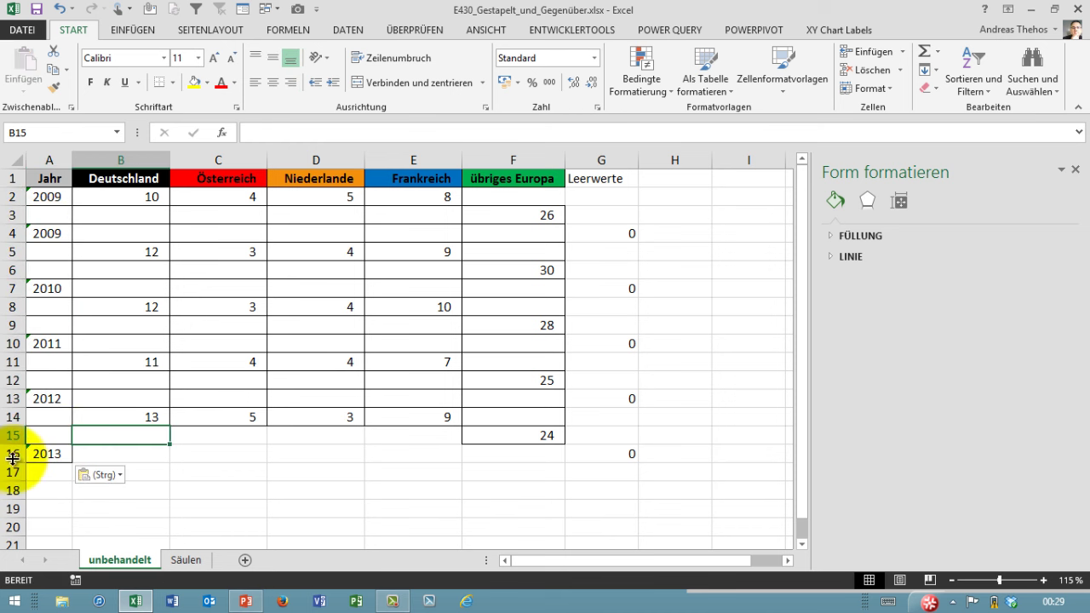
# - Select B1:G16 as the chart data
pyautogui.click(13, 453)
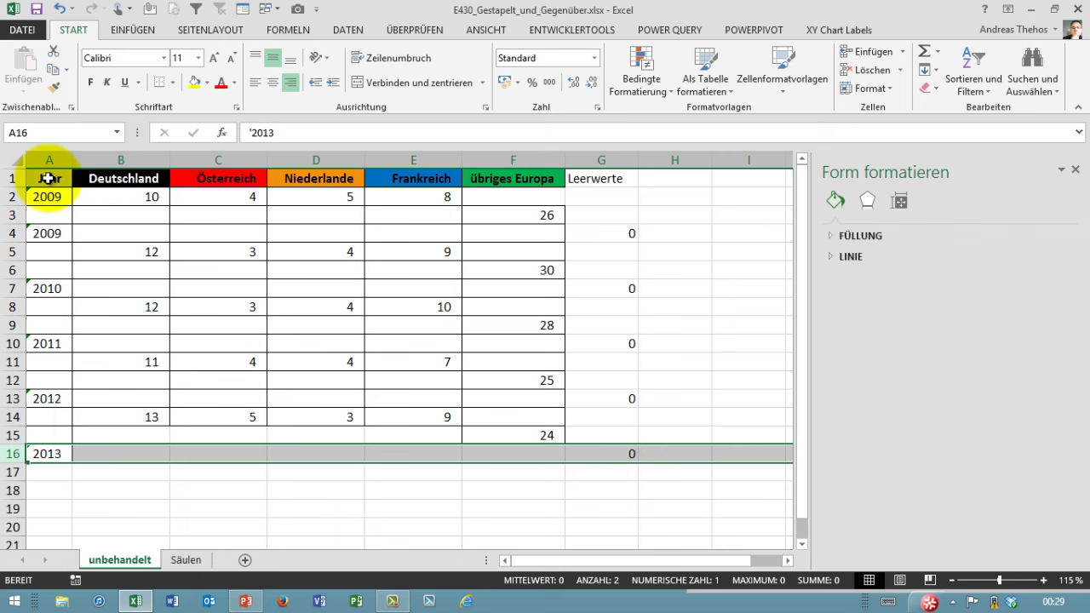
pyautogui.moveTo(47, 178); pyautogui.dragTo(153, 251)
pyautogui.click(120, 178)
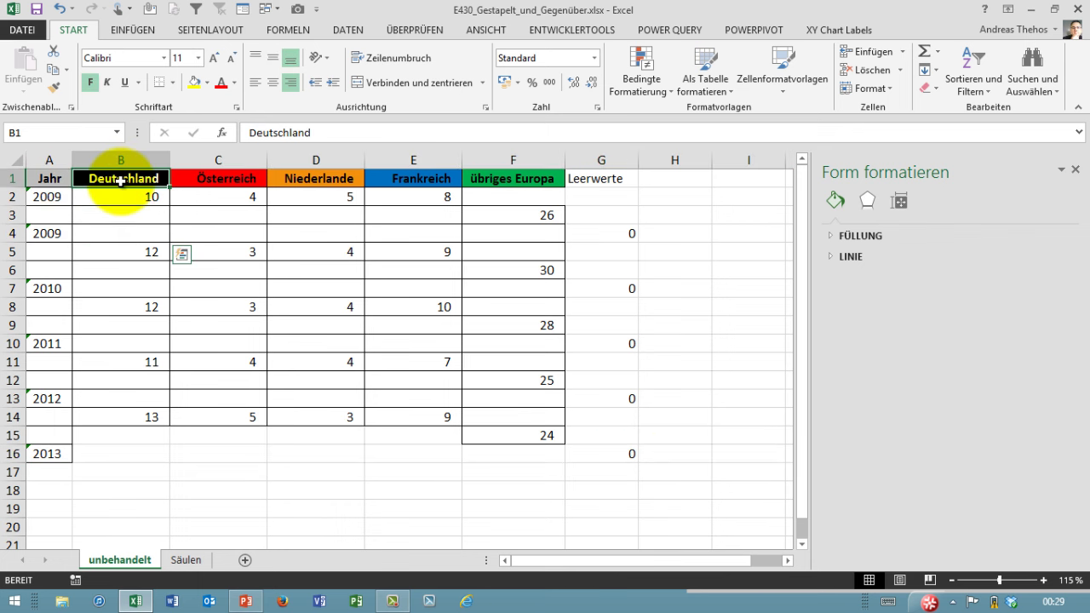
pyautogui.moveTo(120, 181); pyautogui.dragTo(593, 447)
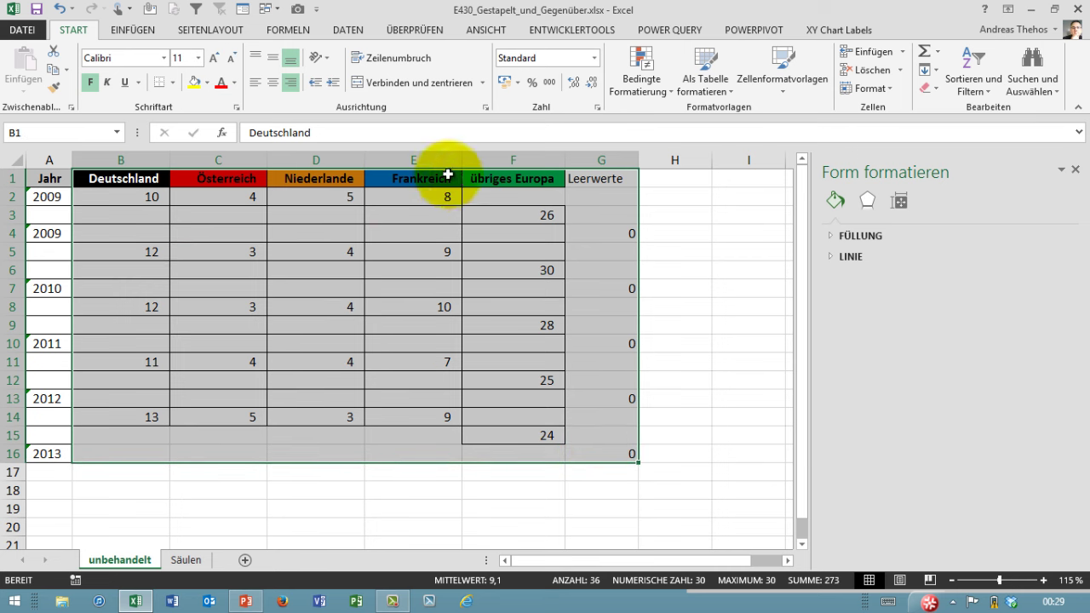
# - Insert a Gestapelte Säulen chart of B1:G16 and drag it lower and left over the table
pyautogui.click(136, 30)
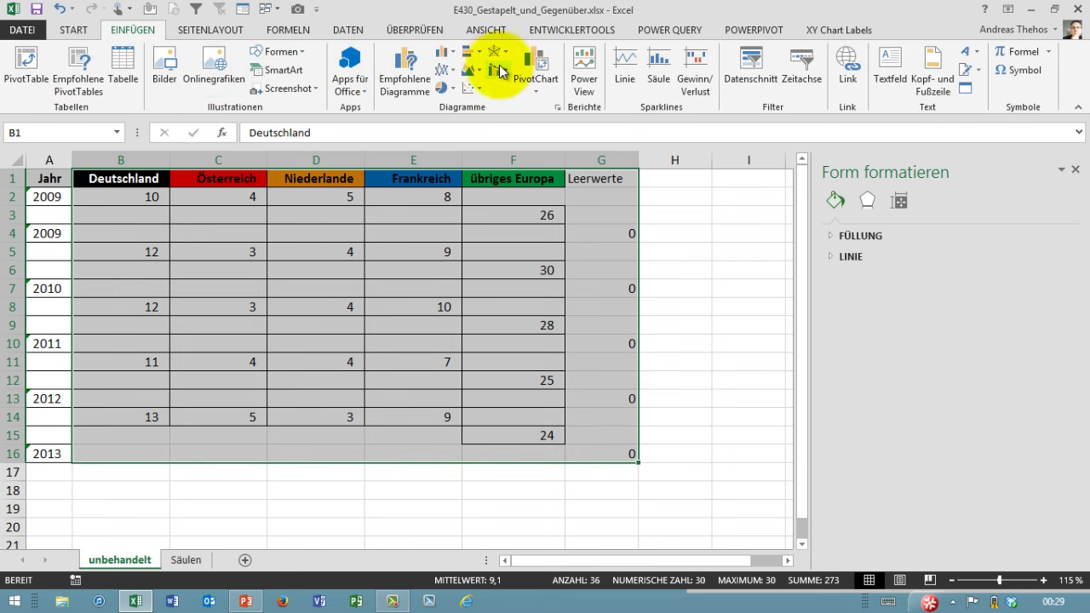
pyautogui.click(445, 52)
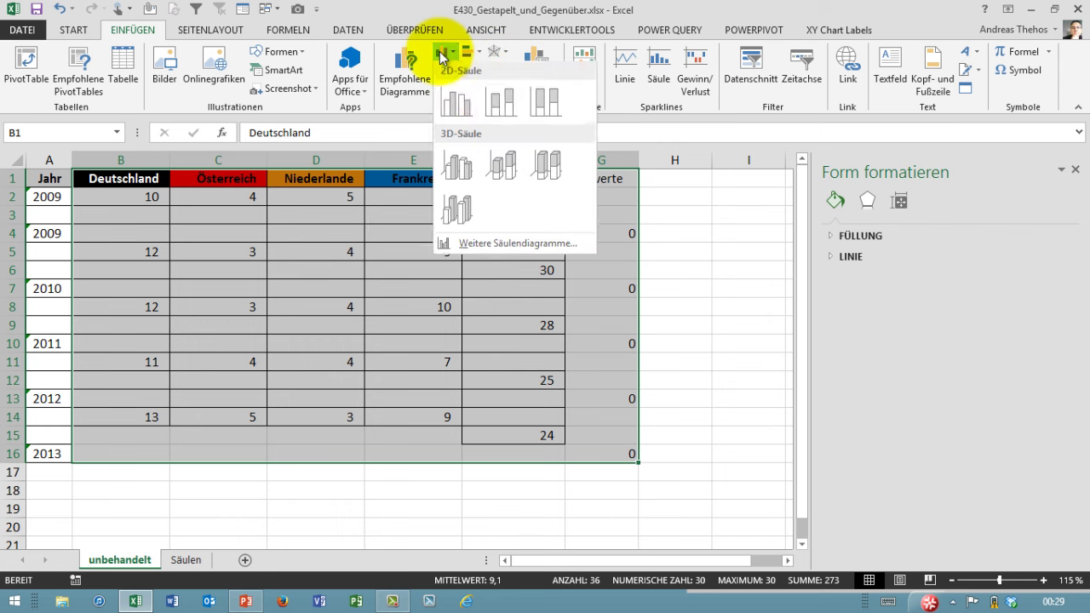
pyautogui.click(501, 104)
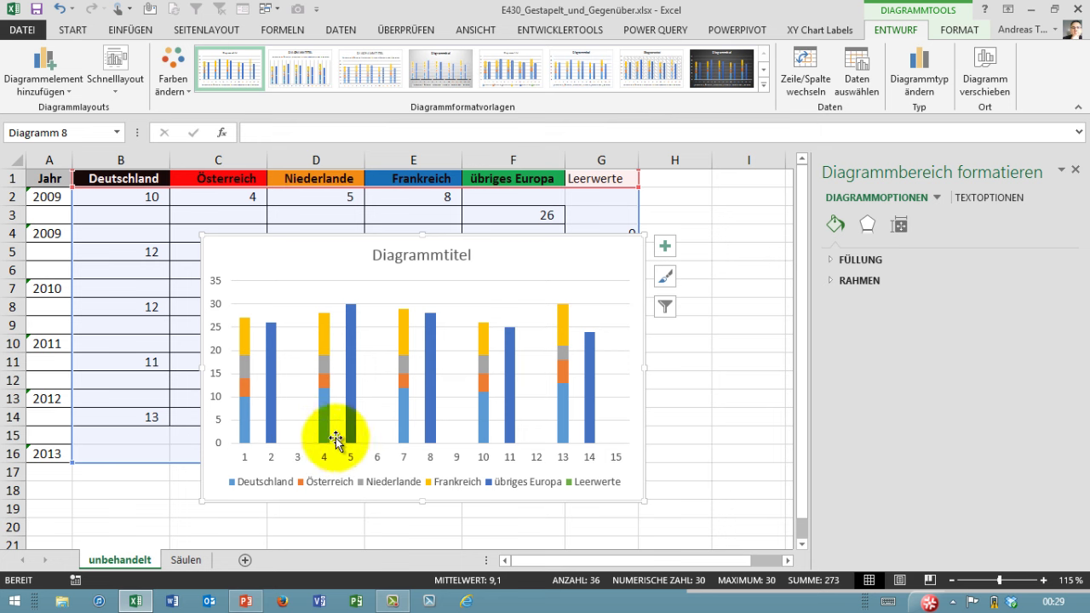
pyautogui.moveTo(620, 240); pyautogui.dragTo(546, 270)
# - Enter 10 in G4 and select the resulting green Leerwerte series in the chart
pyautogui.click(609, 238)
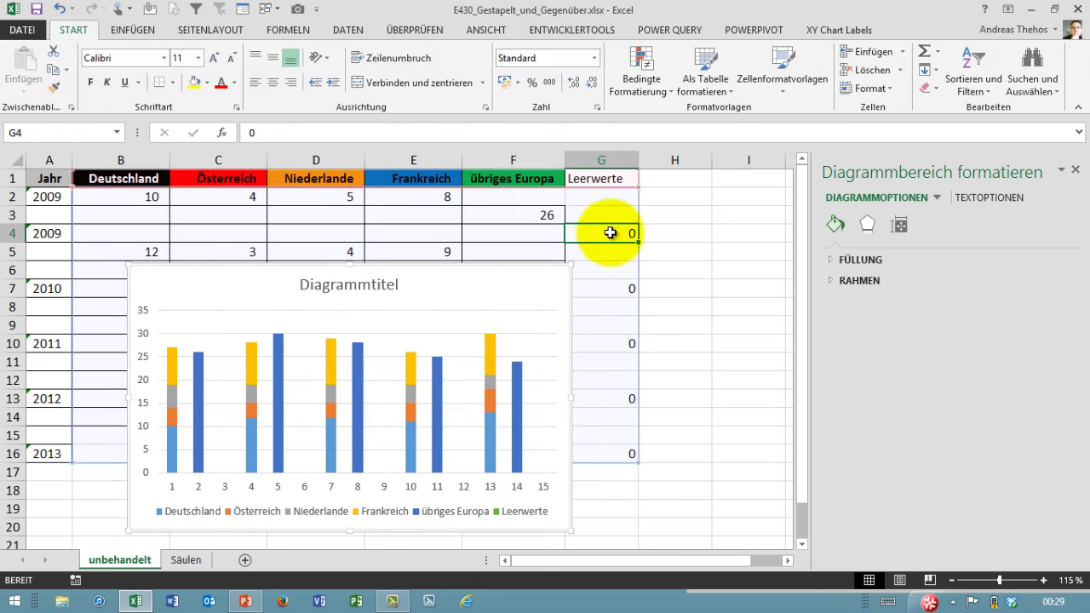
pyautogui.write('1')
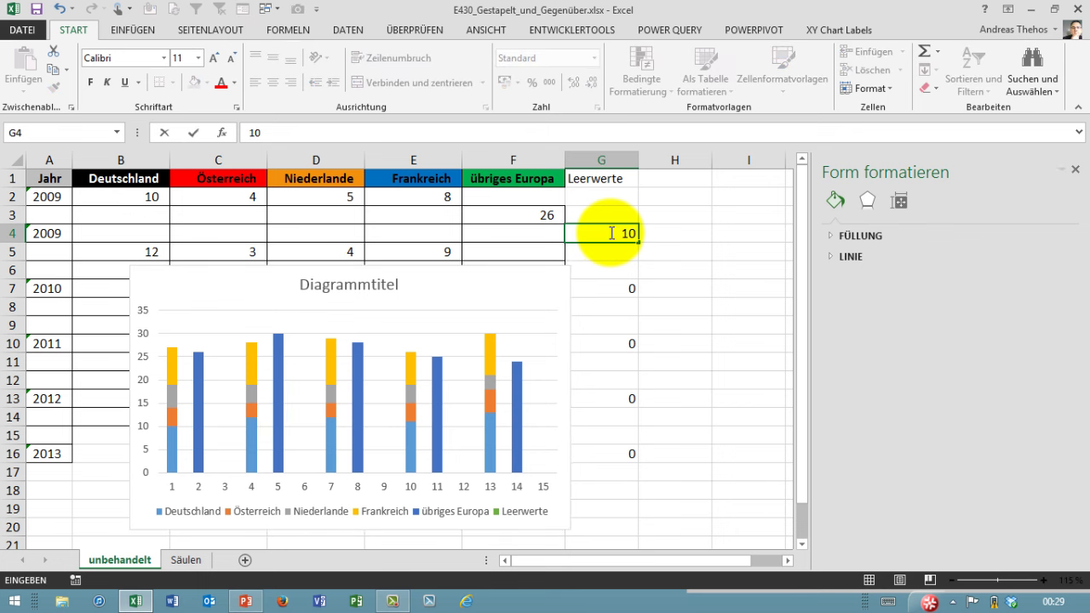
pyautogui.press('Return')
pyautogui.click(231, 438)
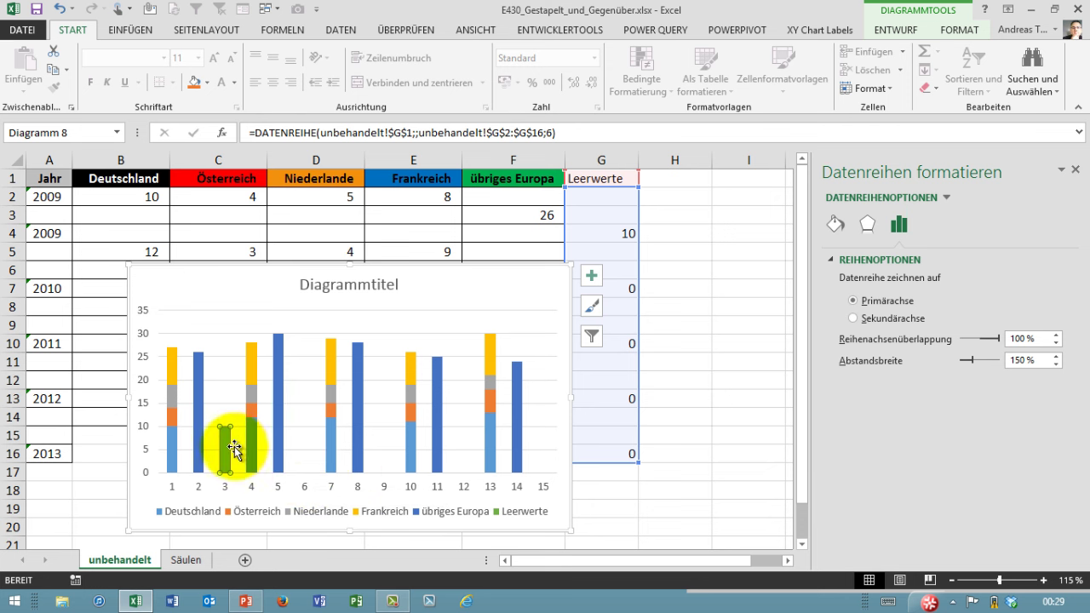
pyautogui.click(822, 31)
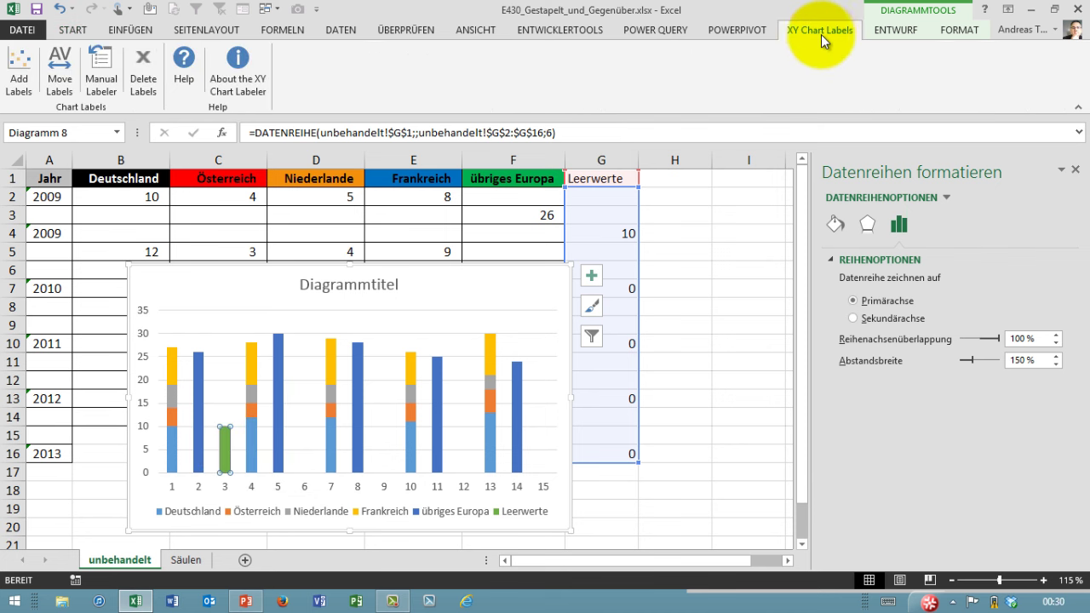
# - Add XY Chart Labels to the Leerwerte series from A2:A16, positioned at Inside Base
pyautogui.click(20, 68)
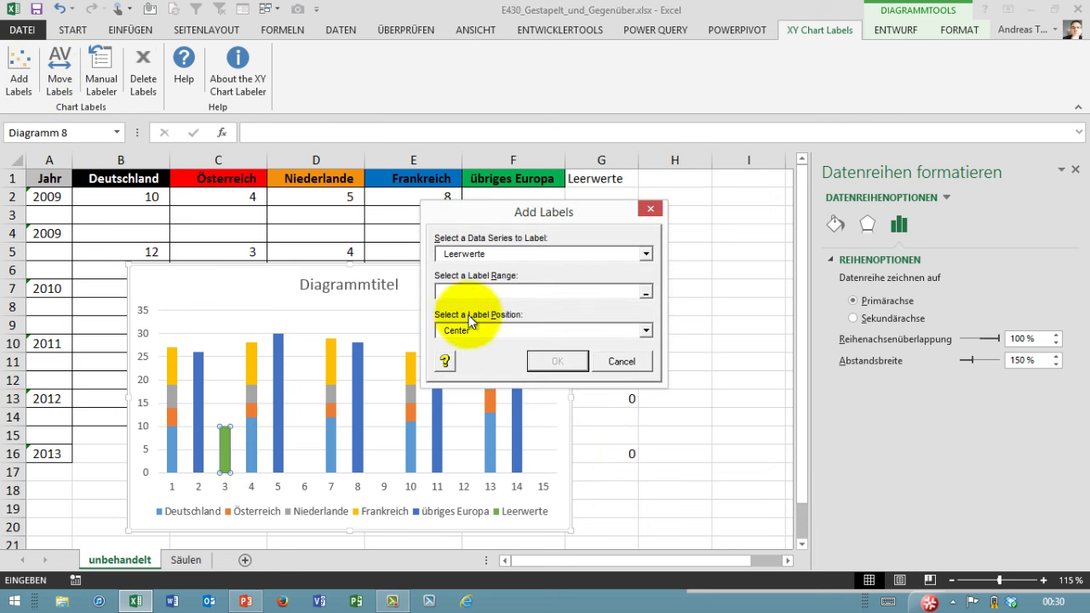
pyautogui.click(440, 293)
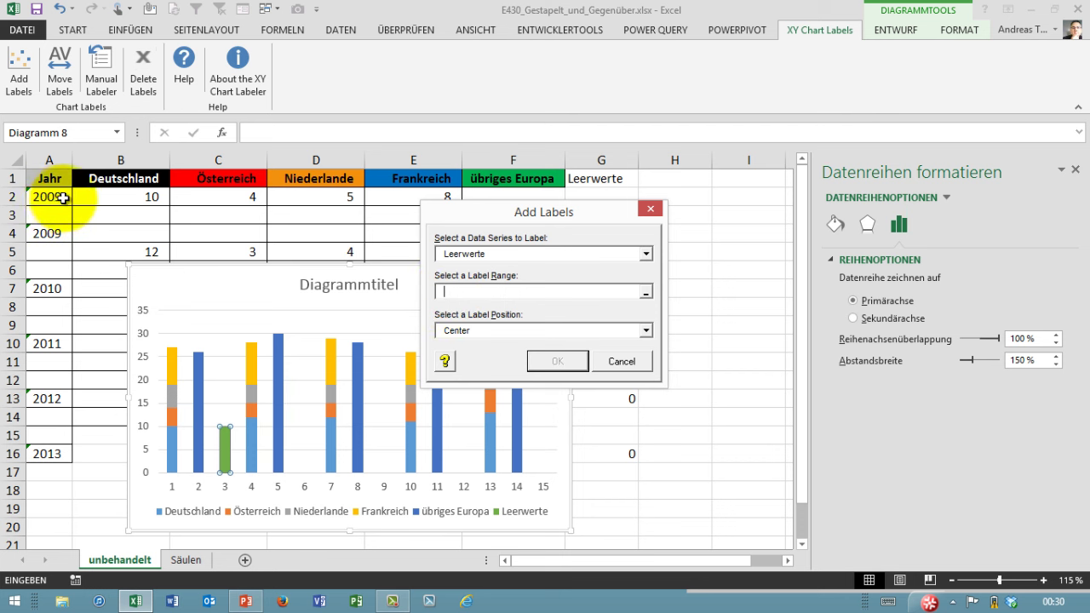
pyautogui.moveTo(51, 199); pyautogui.dragTo(46, 482)
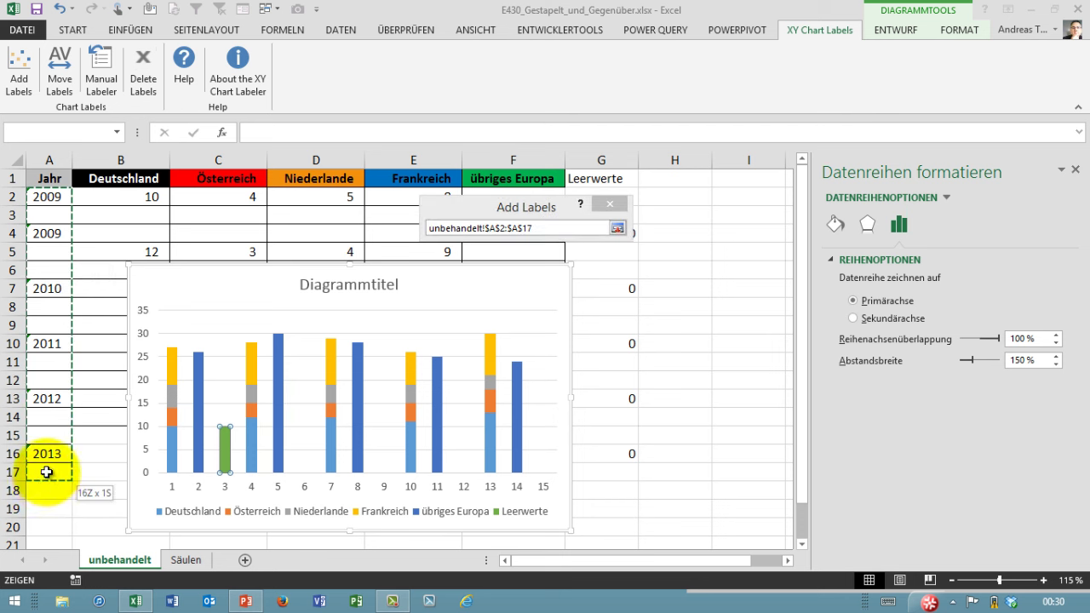
pyautogui.moveTo(46, 472); pyautogui.dragTo(48, 453)
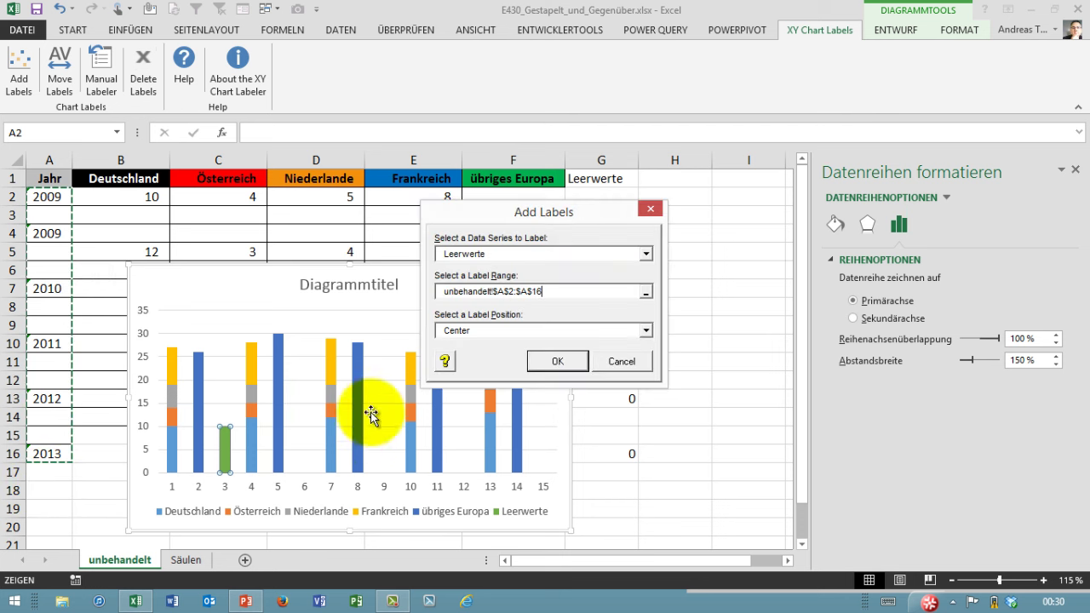
pyautogui.click(609, 332)
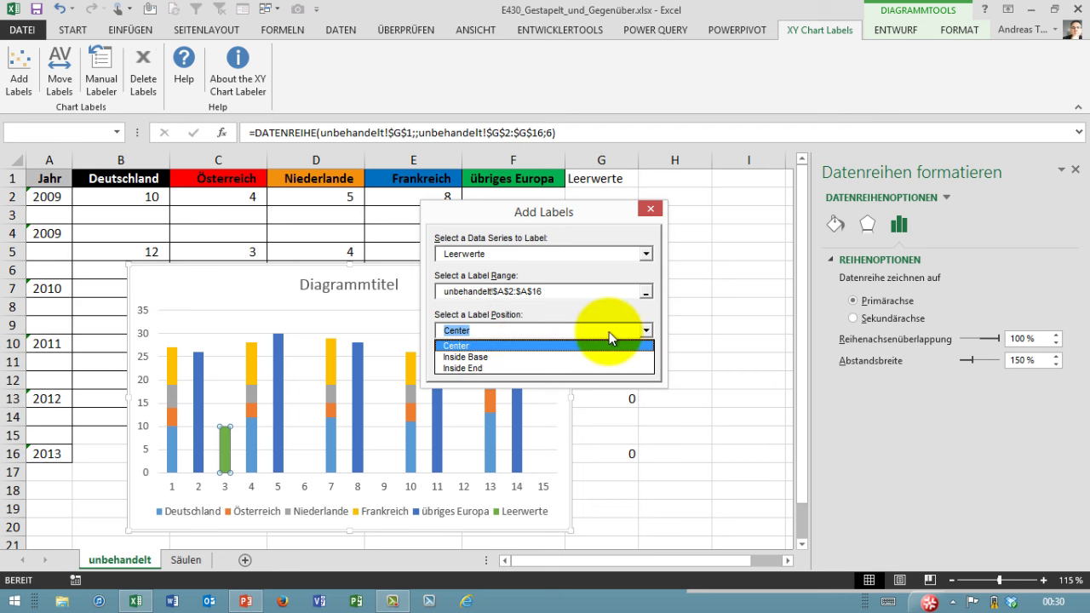
pyautogui.click(474, 357)
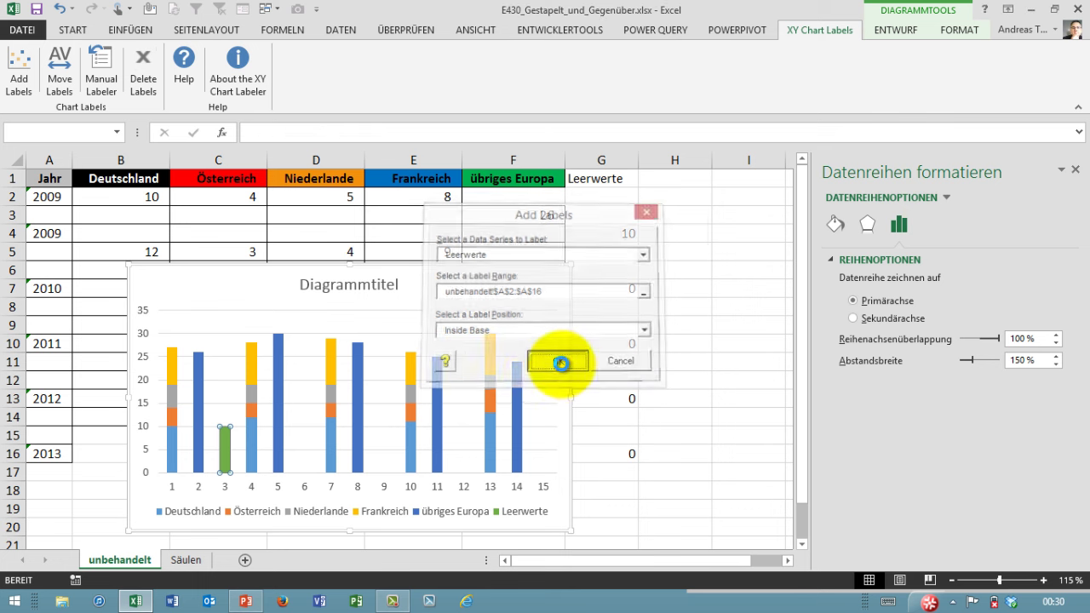
pyautogui.click(557, 361)
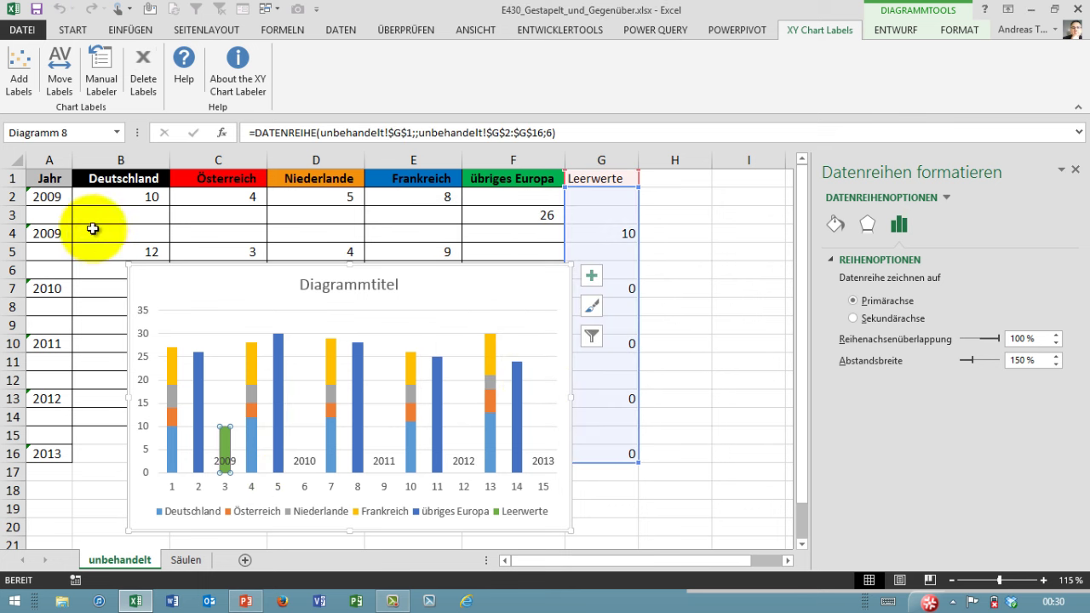
pyautogui.click(51, 198)
# - Clear the 2009 in A2 and use Move Labels to shift the year labels down and left
pyautogui.press('Delete')
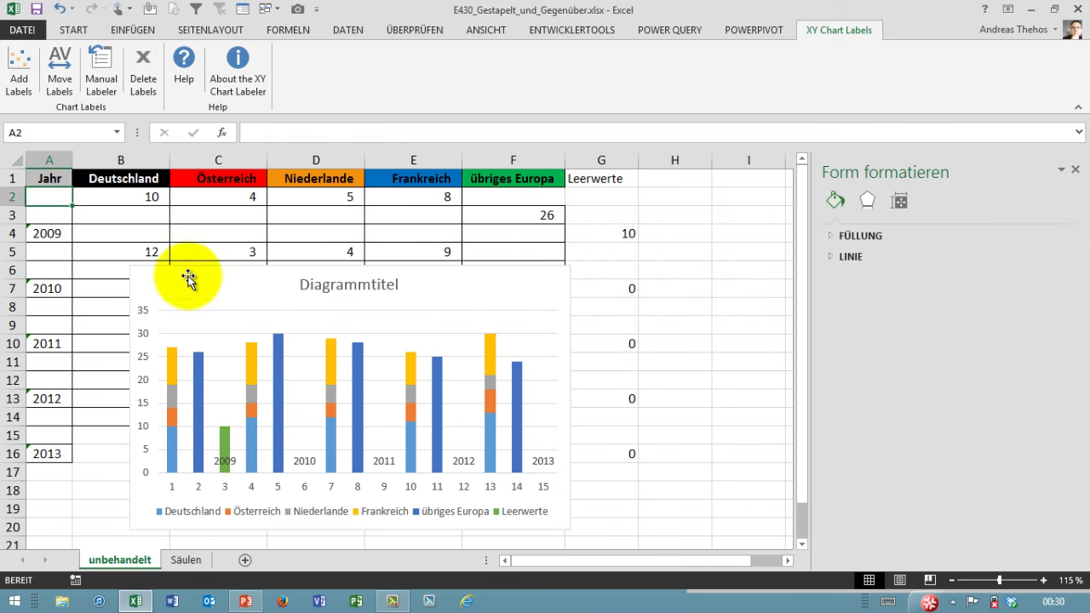
pyautogui.click(235, 462)
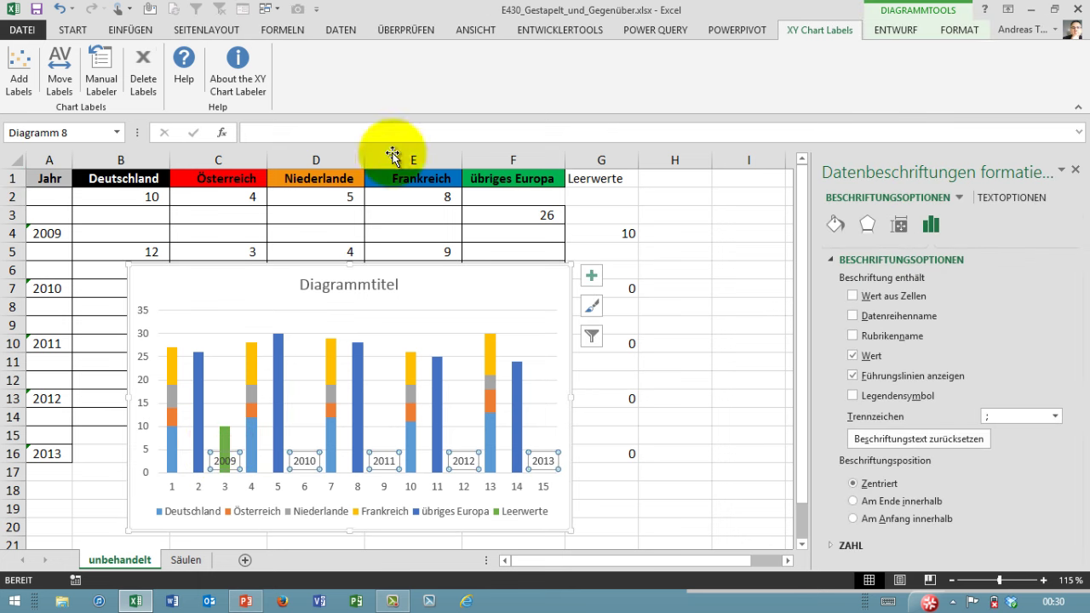
pyautogui.click(63, 79)
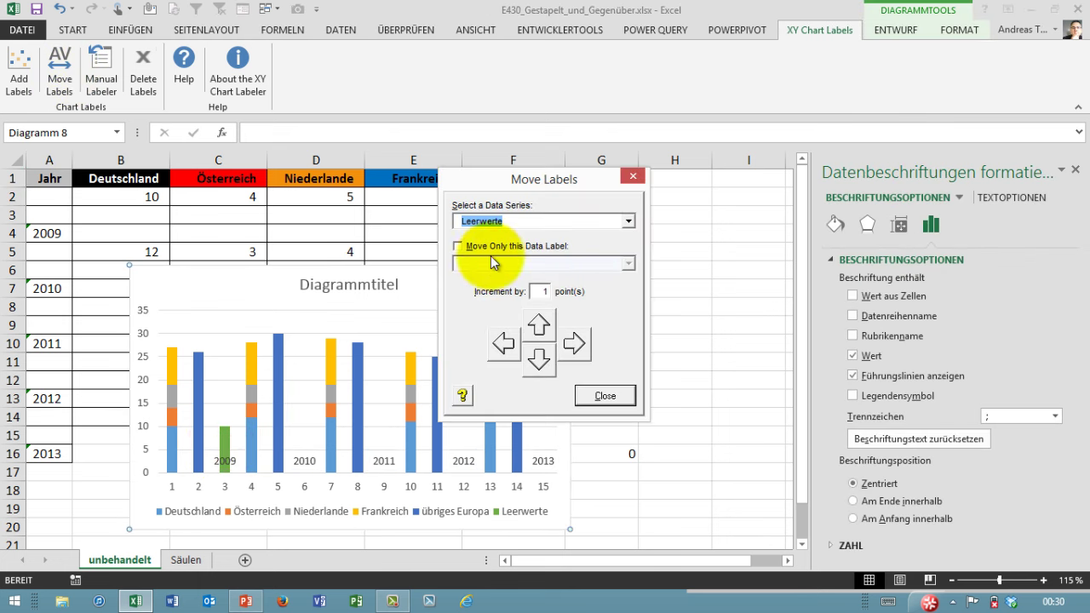
pyautogui.click(539, 291)
pyautogui.write('5')
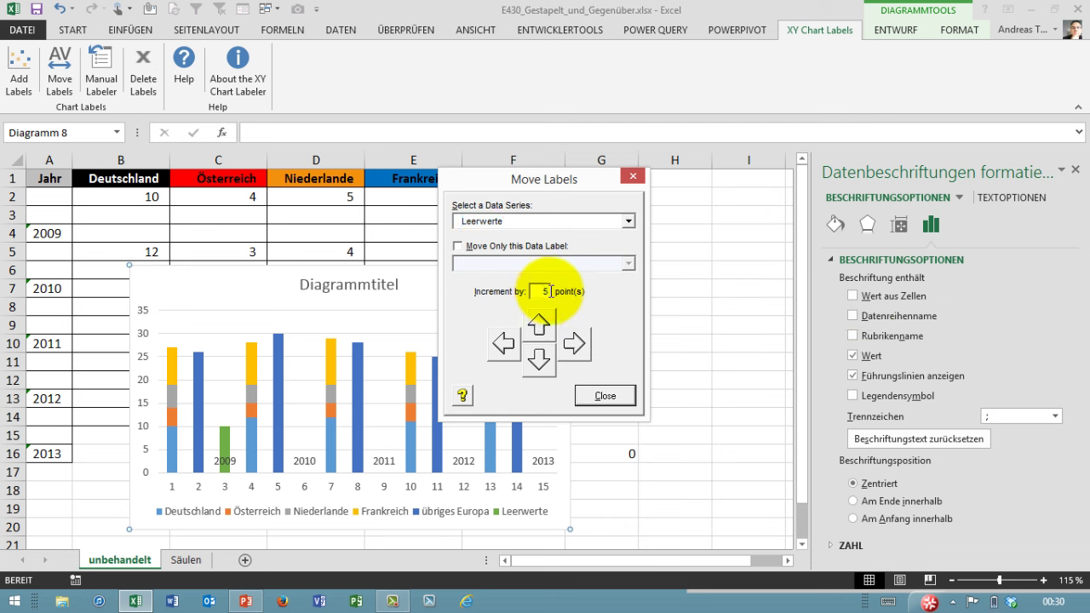
pyautogui.click(533, 361)
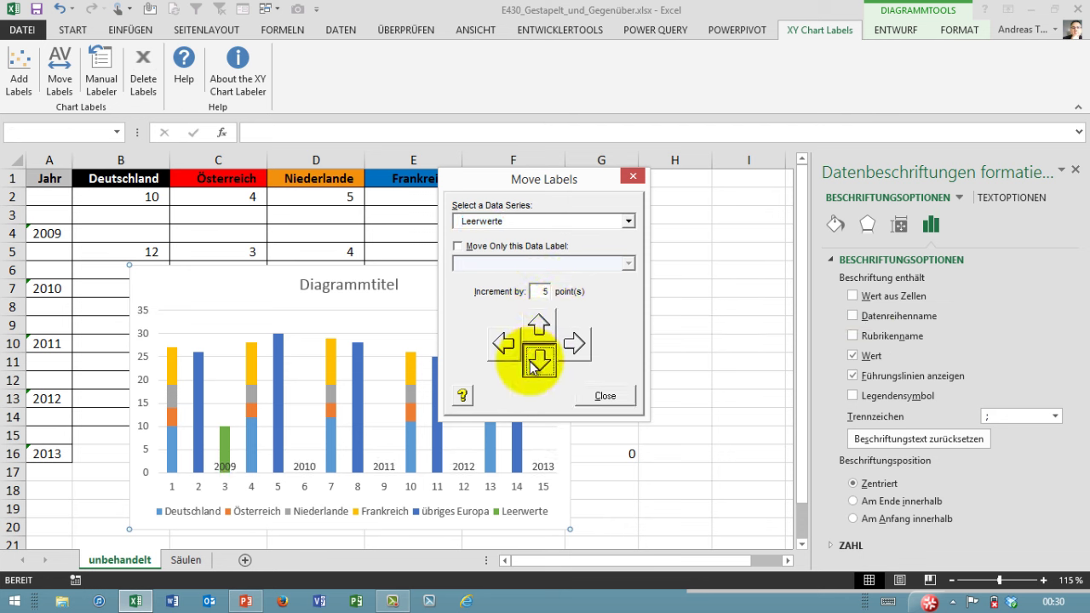
pyautogui.click(506, 346)
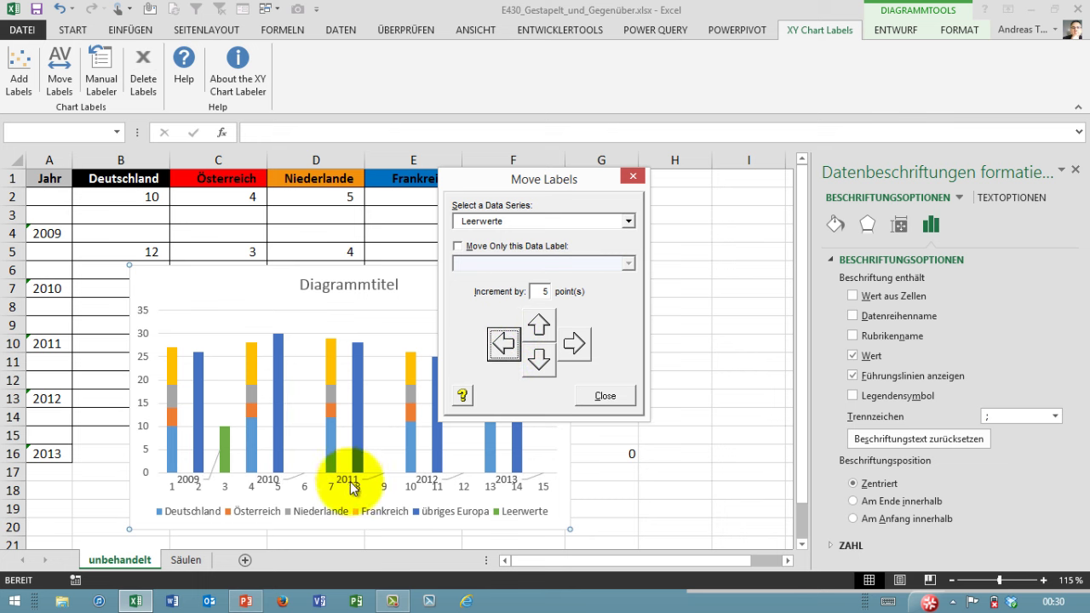
pyautogui.click(538, 359)
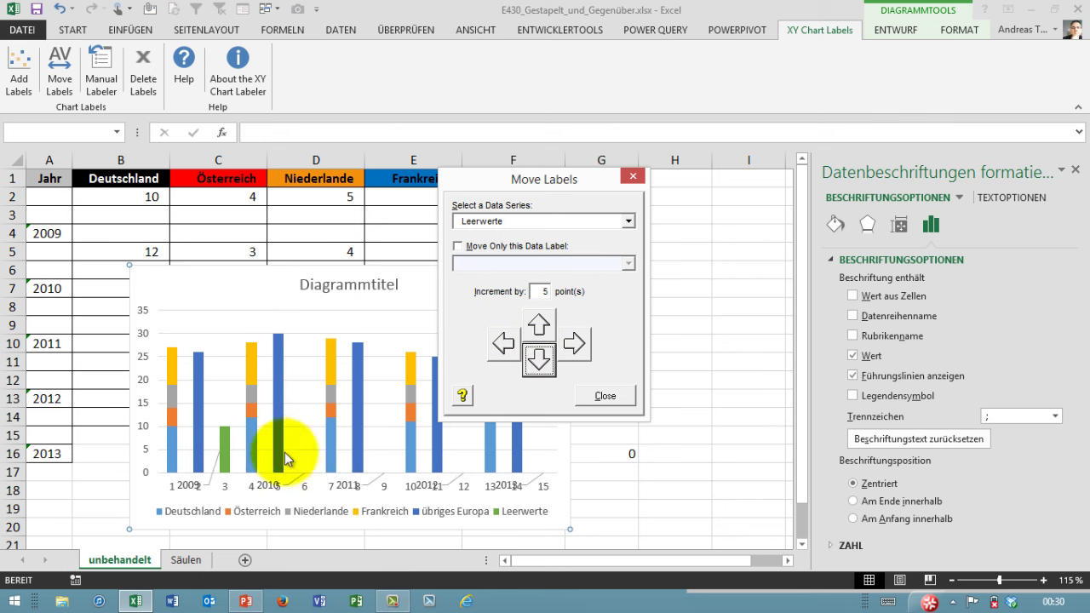
pyautogui.click(594, 394)
pyautogui.click(539, 219)
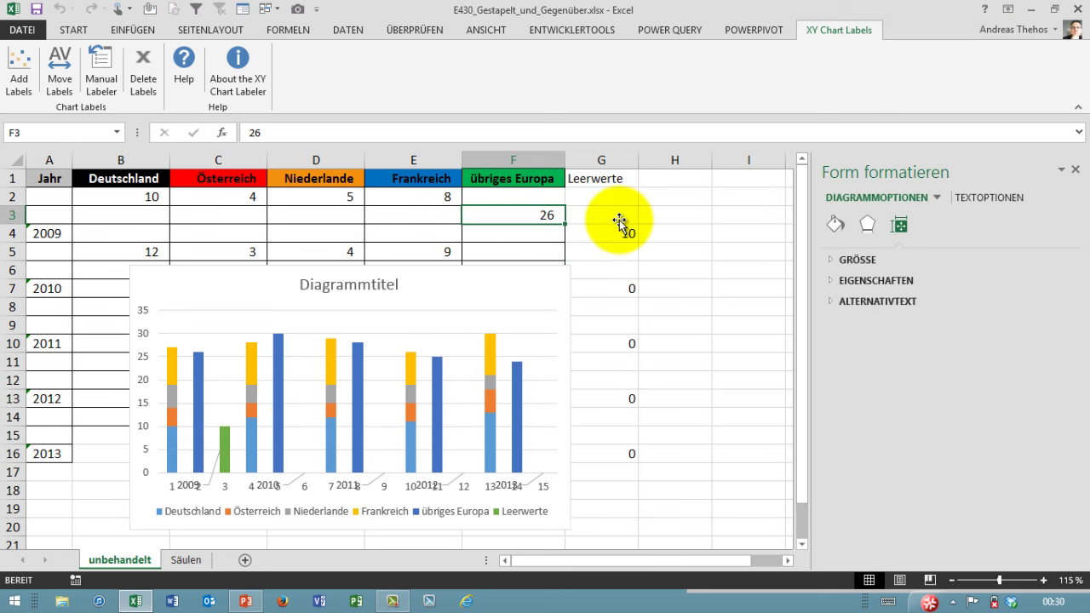
# - Set G4 to 0 and drag the 2009 label into line with the other year labels
pyautogui.click(618, 234)
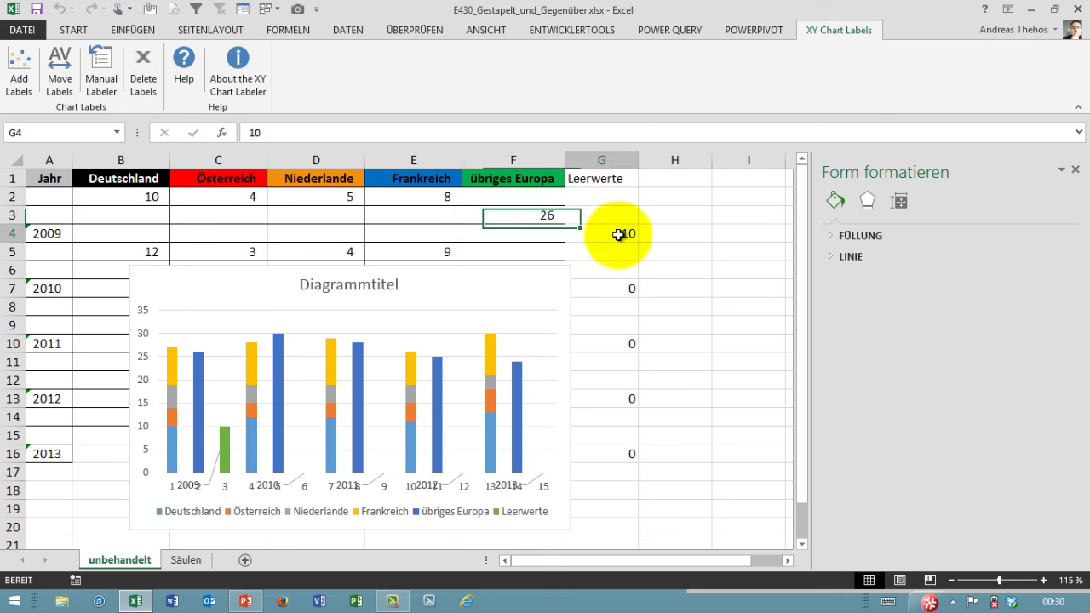
pyautogui.write('0')
pyautogui.press('Return')
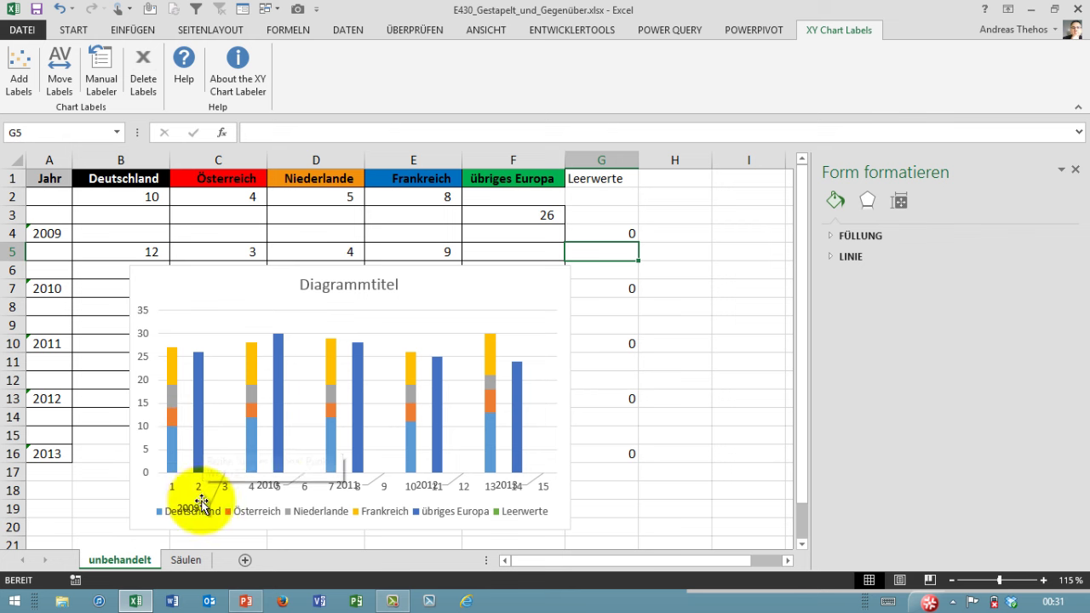
pyautogui.click(267, 482)
pyautogui.click(194, 500)
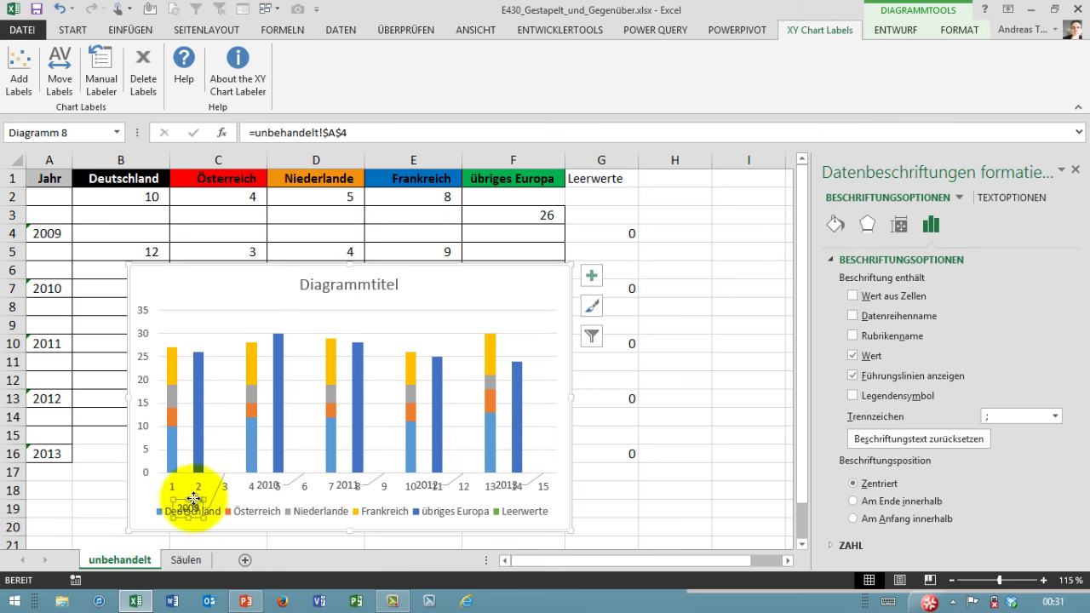
pyautogui.moveTo(194, 499); pyautogui.dragTo(197, 485)
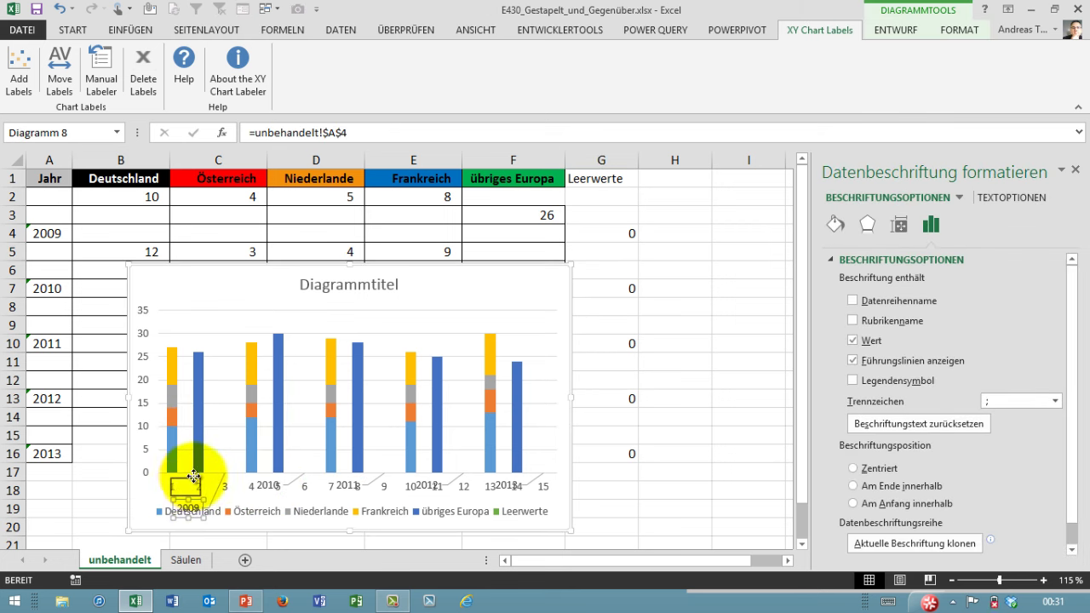
pyautogui.moveTo(192, 477); pyautogui.dragTo(194, 478)
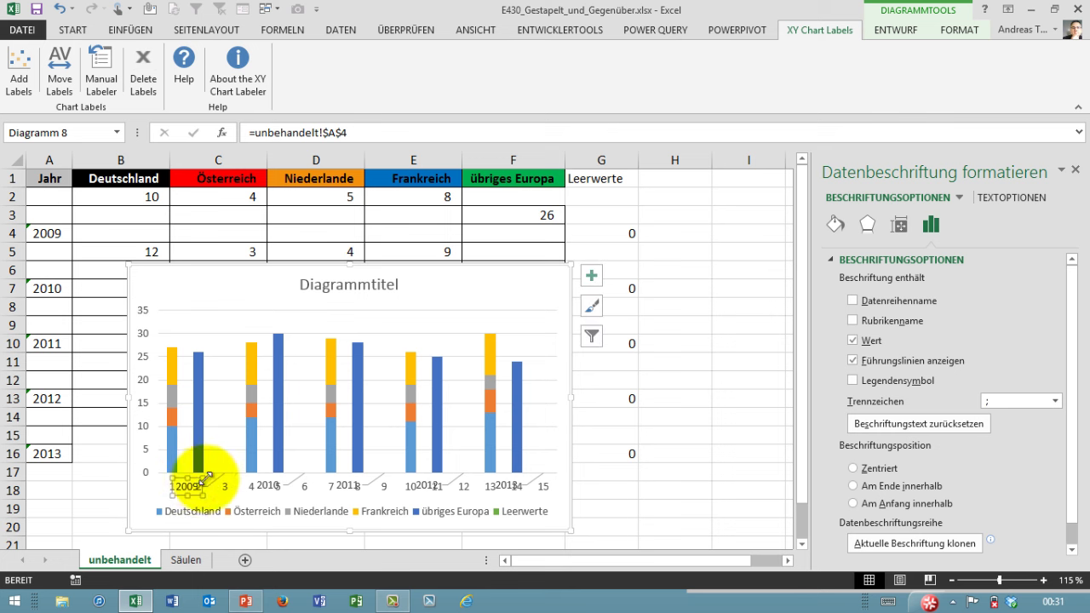
pyautogui.click(253, 479)
pyautogui.click(255, 479)
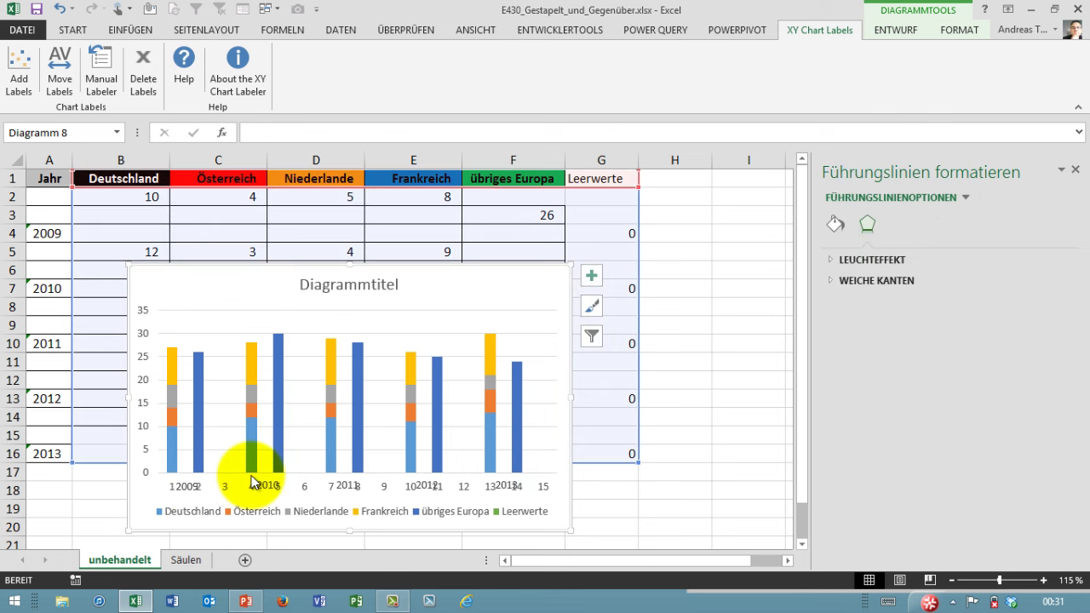
pyautogui.click(225, 491)
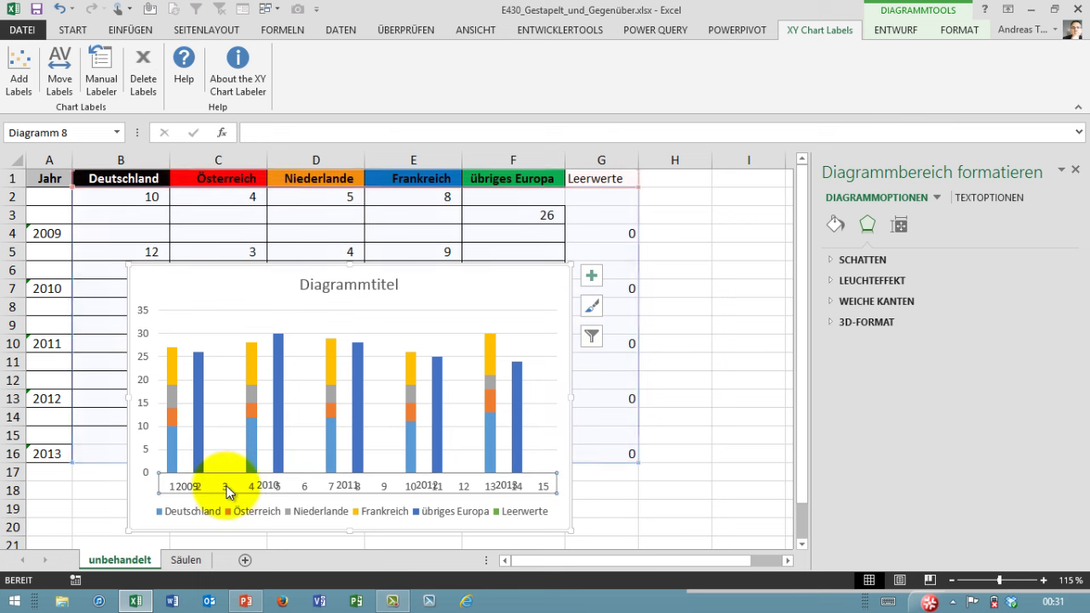
# - Delete the 1–15 horizontal axis and reshape the legend into a vertical box at the right
pyautogui.press('Delete')
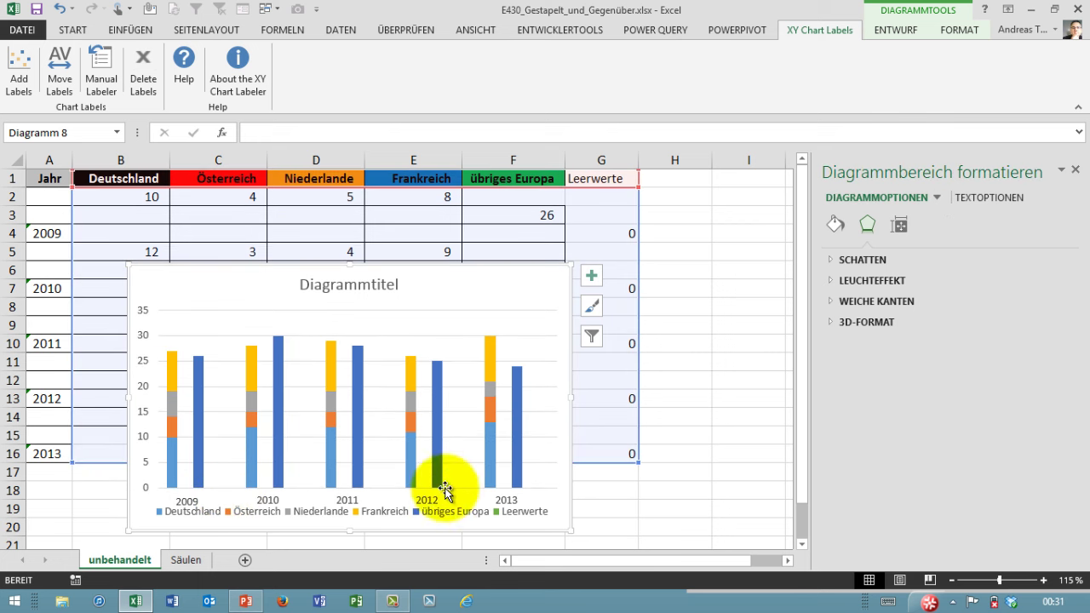
pyautogui.click(417, 516)
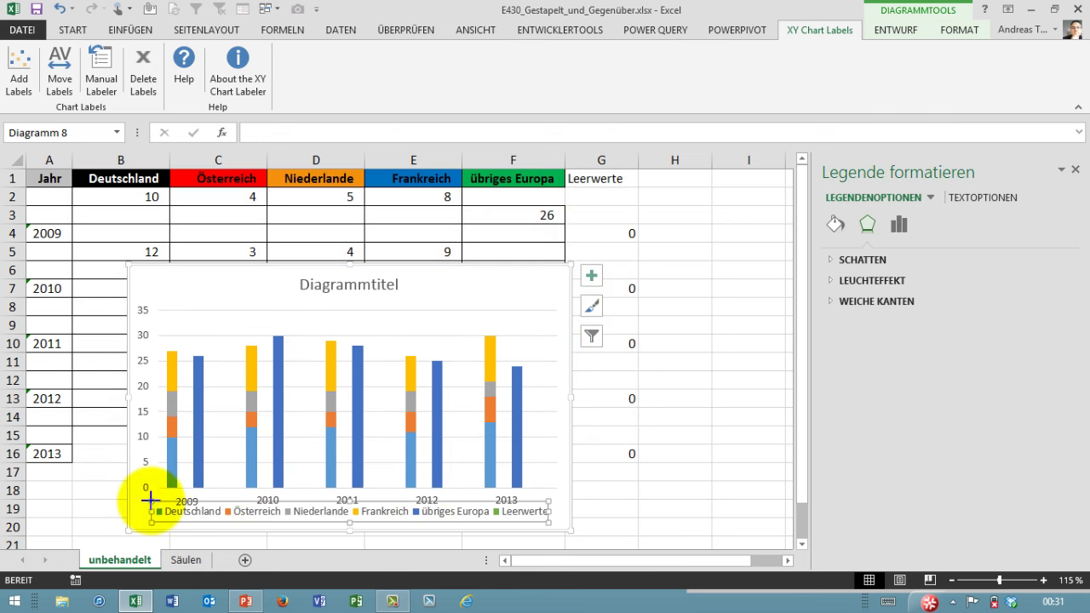
pyautogui.moveTo(149, 500); pyautogui.dragTo(455, 443)
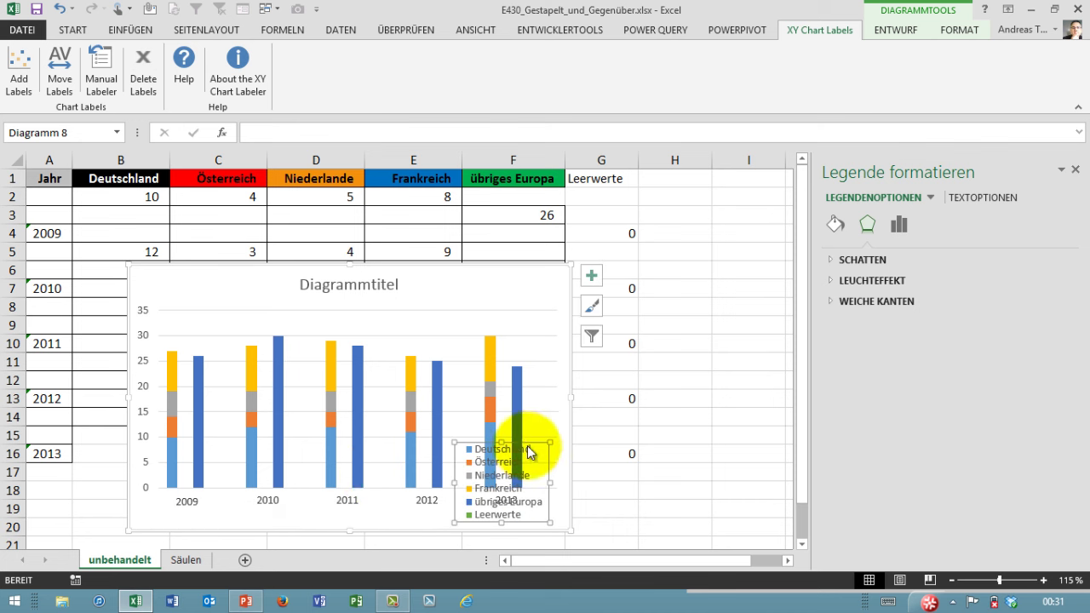
pyautogui.moveTo(531, 442)
pyautogui.mouseDown()
pyautogui.moveTo(580, 395)
pyautogui.moveTo(654, 362)
pyautogui.mouseUp()
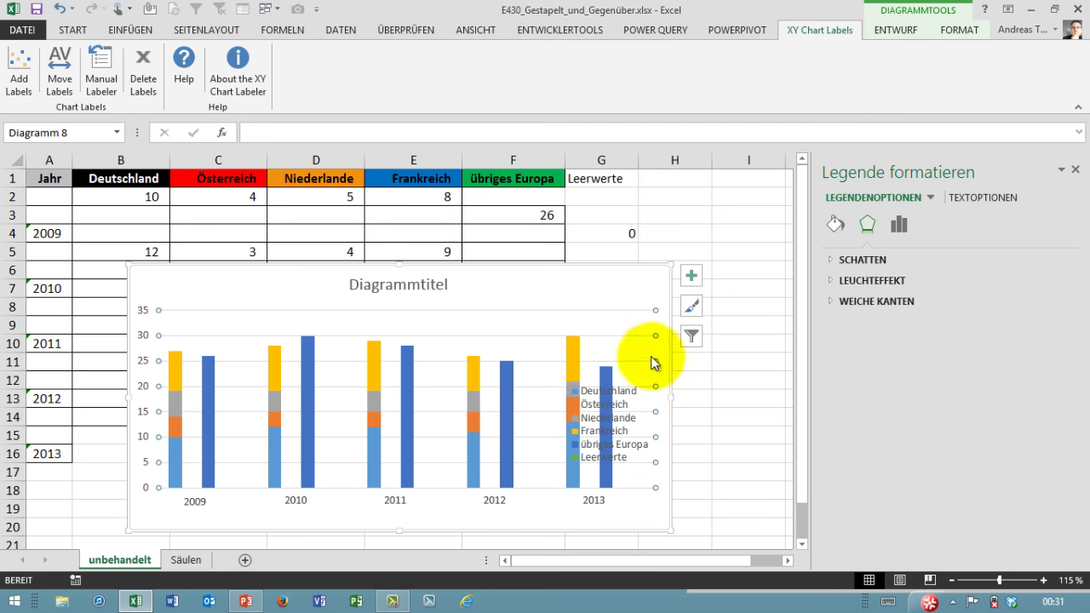
# - Narrow the plot area from its right edge to make room for the legend
pyautogui.click(653, 312)
pyautogui.click(639, 297)
pyautogui.click(653, 315)
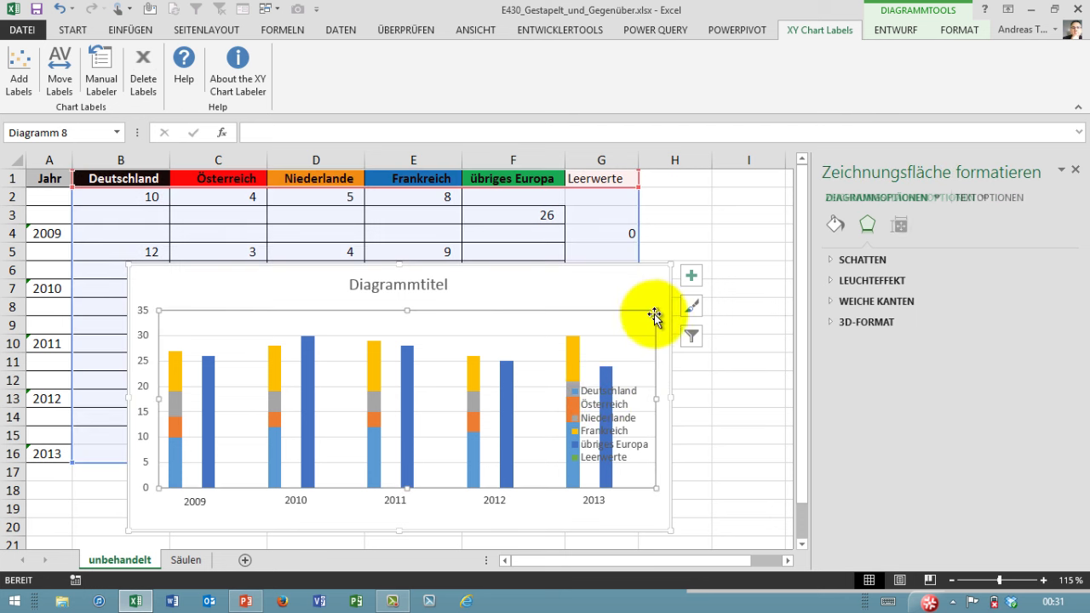
pyautogui.click(660, 400)
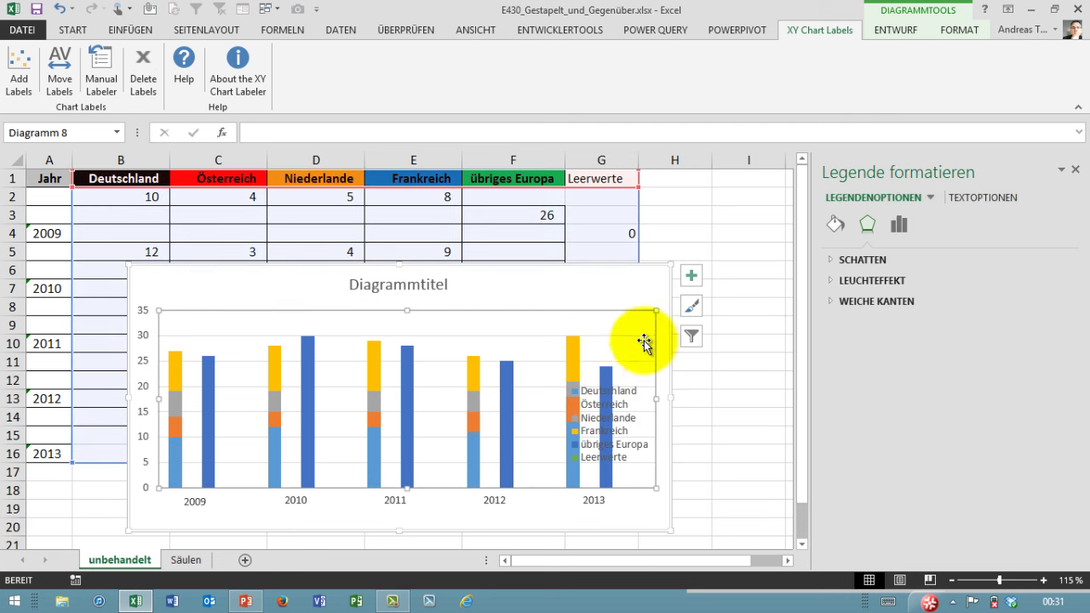
pyautogui.click(657, 398)
pyautogui.moveTo(654, 399); pyautogui.dragTo(559, 397)
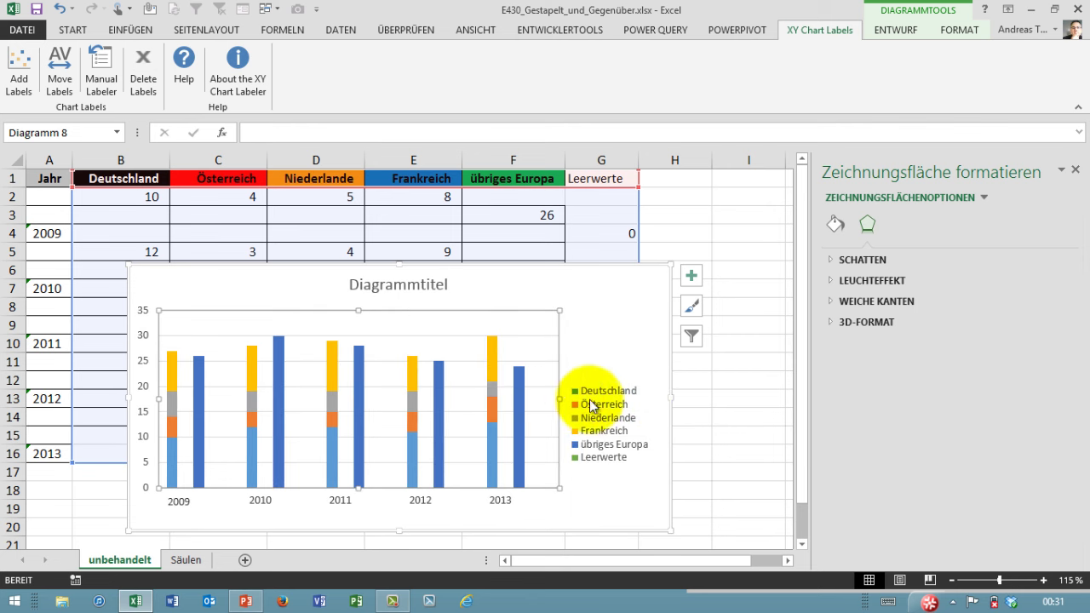
pyautogui.click(596, 488)
# - Remove the Leerwerte entry from the chart legend
pyautogui.click(605, 457)
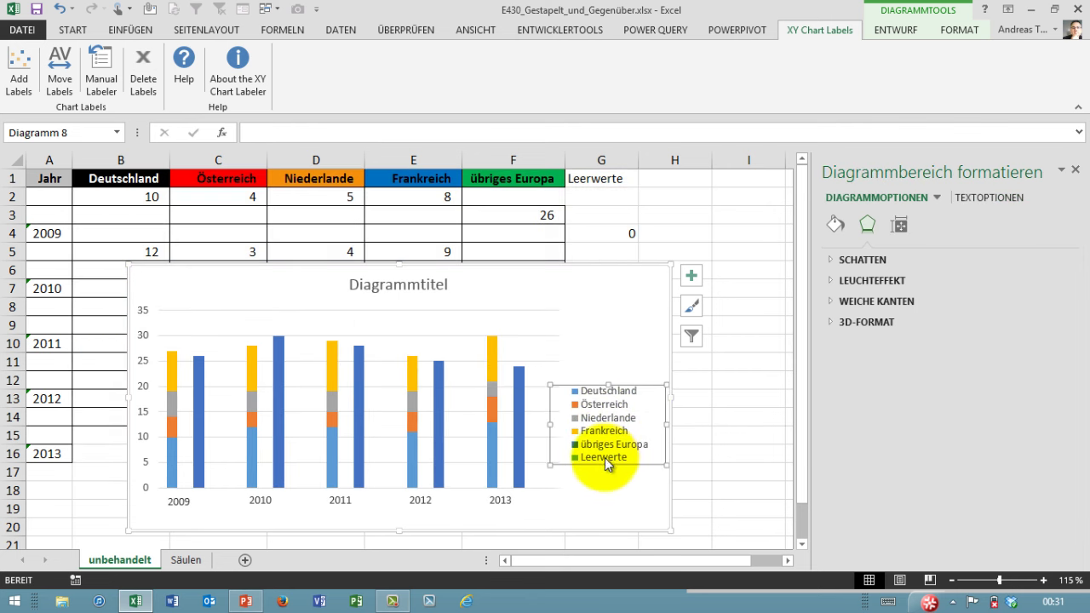
pyautogui.click(636, 468)
pyautogui.press('Delete')
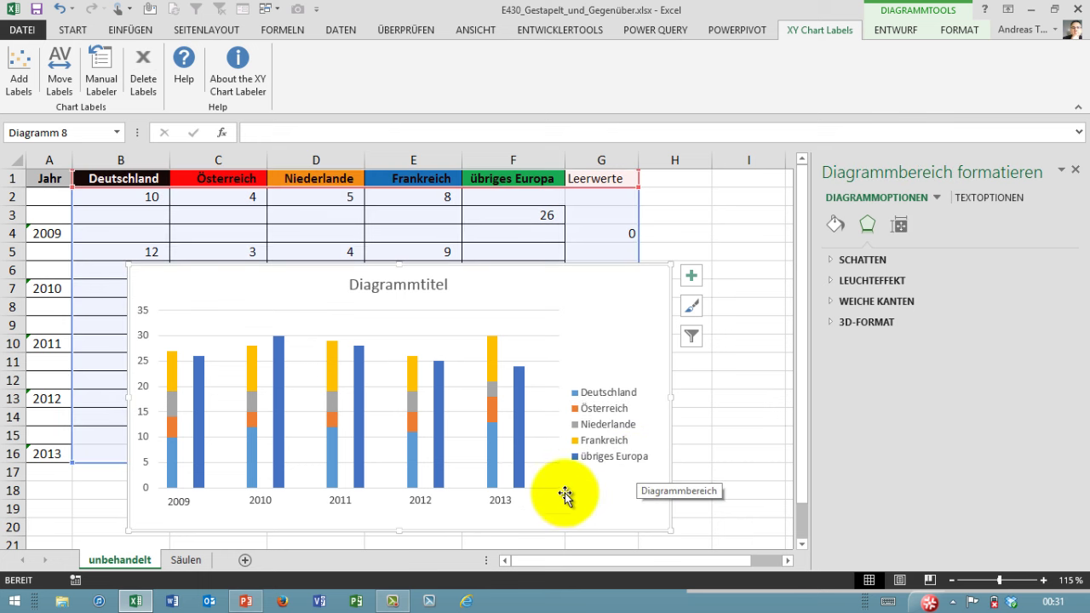
# - Set the übriges Europa series gap width to 52 % for wider columns
pyautogui.click(201, 444)
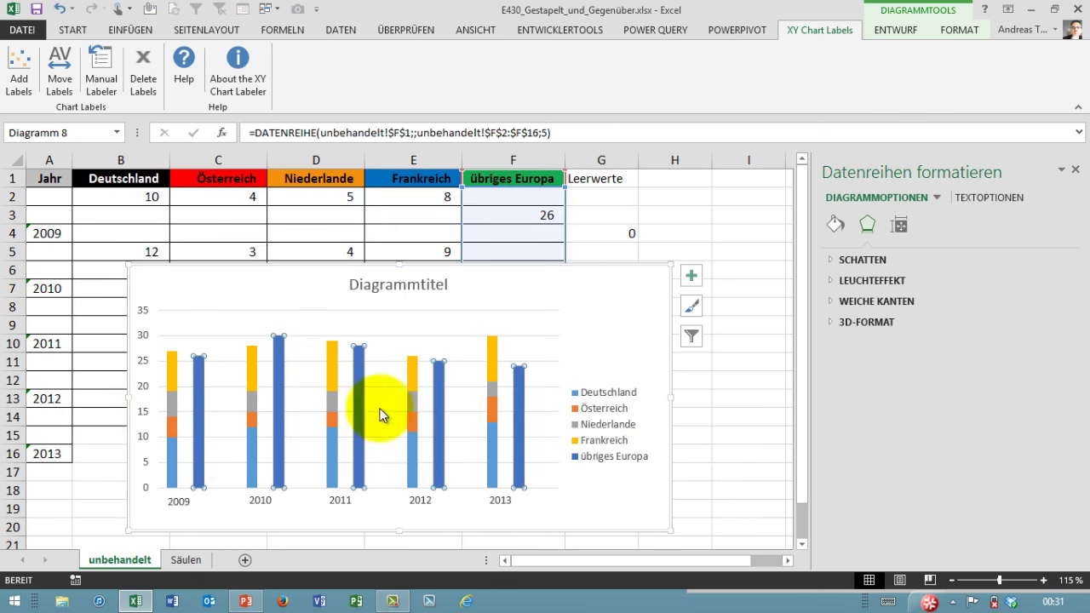
pyautogui.click(904, 230)
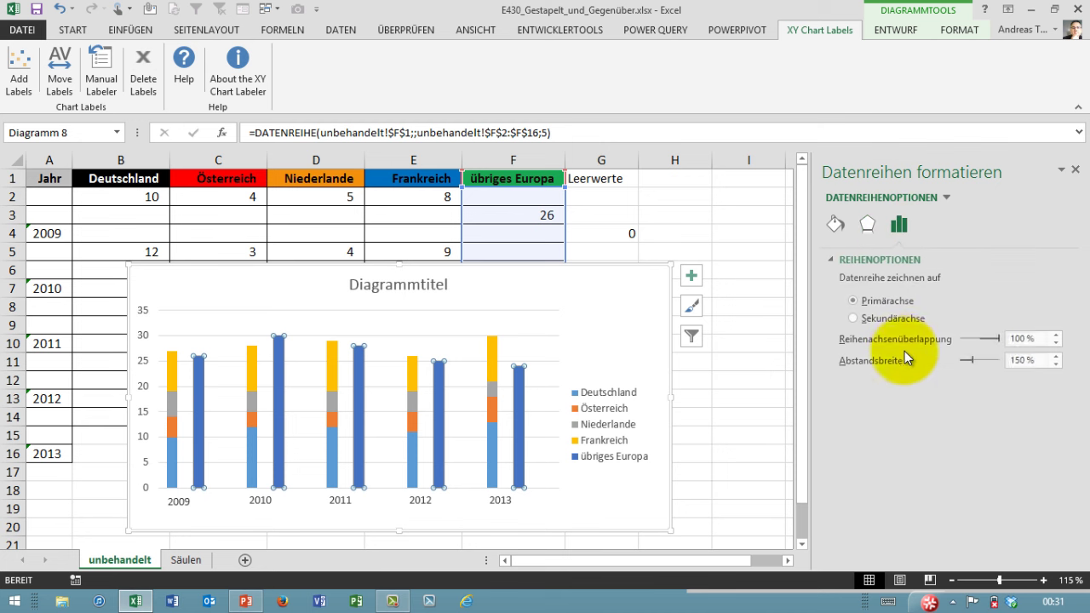
pyautogui.moveTo(972, 359); pyautogui.dragTo(963, 360)
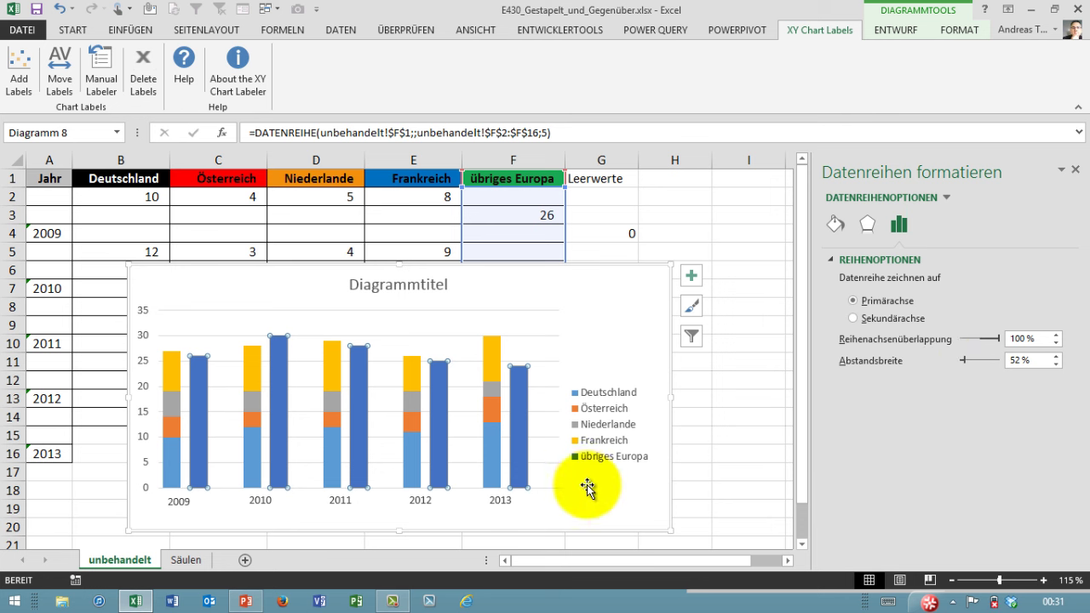
pyautogui.click(509, 509)
pyautogui.click(183, 504)
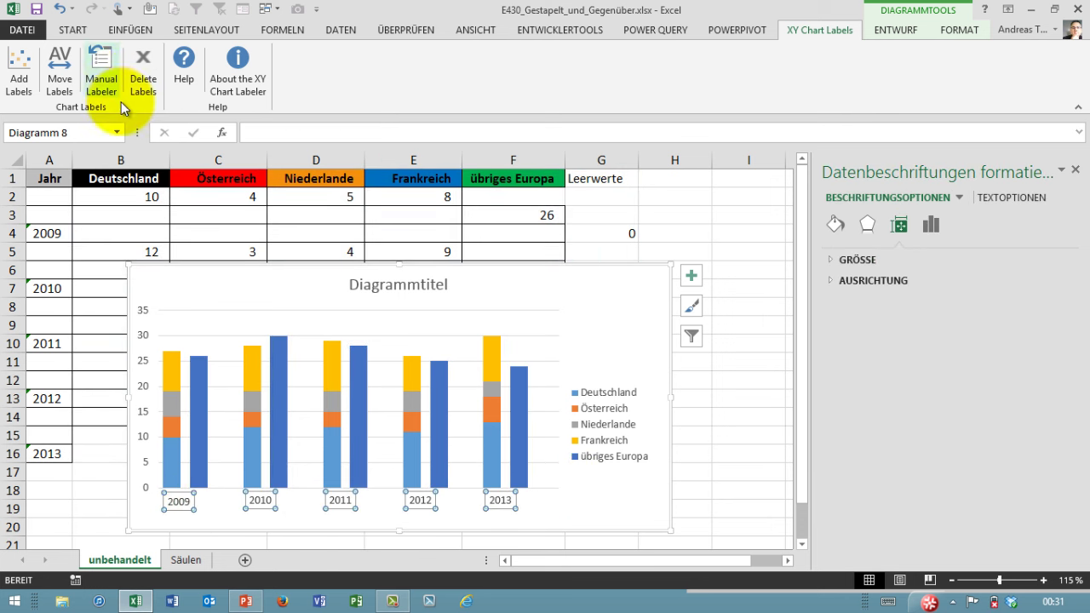
# - Nudge the year labels right by increment 1 so each centres under its column pair
pyautogui.click(67, 82)
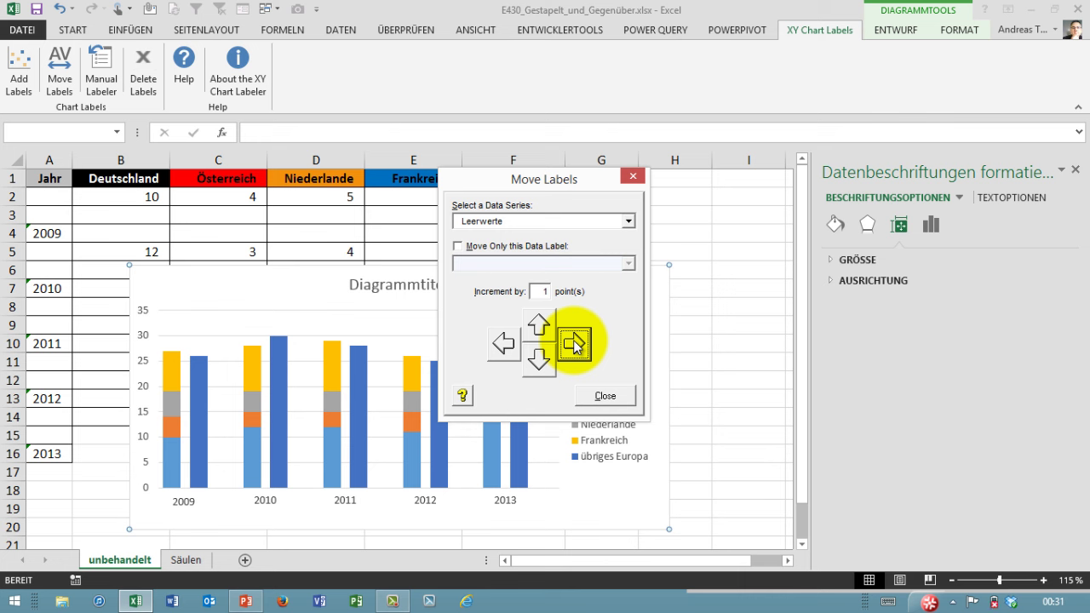
pyautogui.click(606, 395)
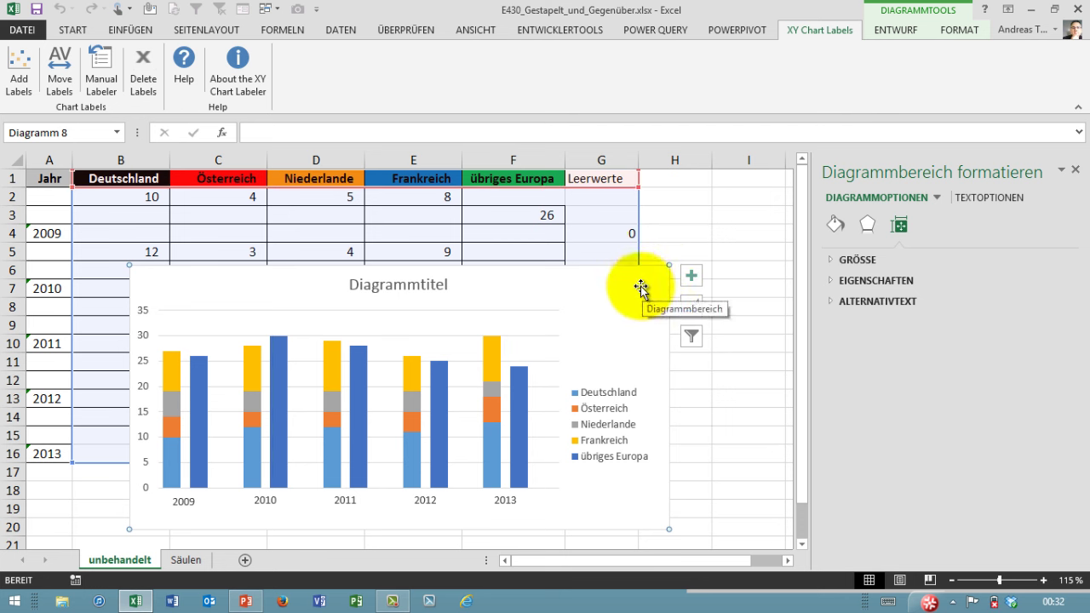
# - Move the chart right of the data and fill =SUMME(B2:F2) from H2 down to H16
pyautogui.click(1075, 170)
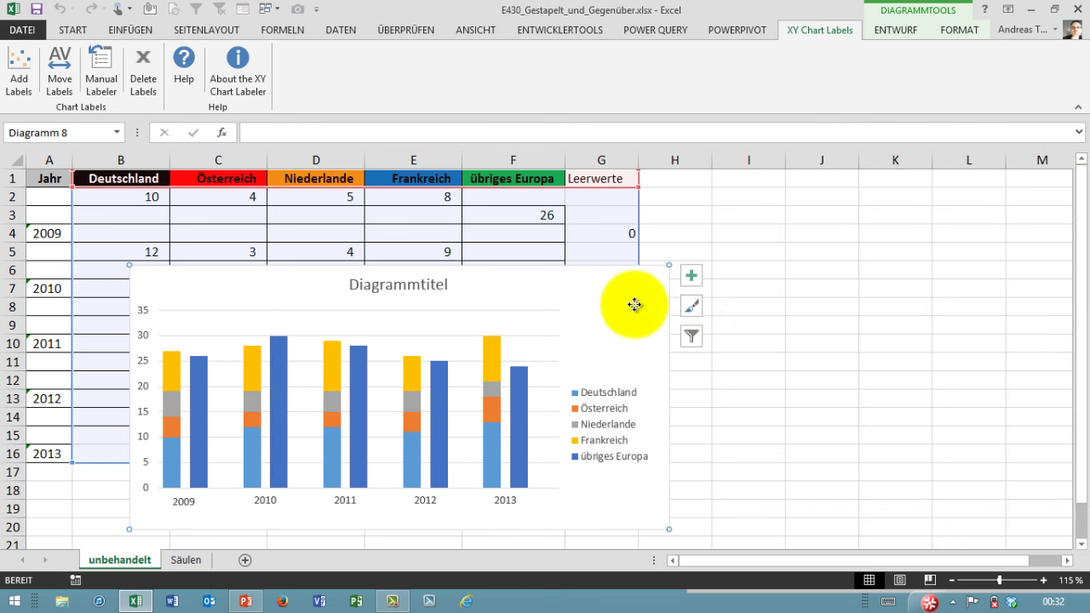
pyautogui.moveTo(635, 305); pyautogui.dragTo(696, 242)
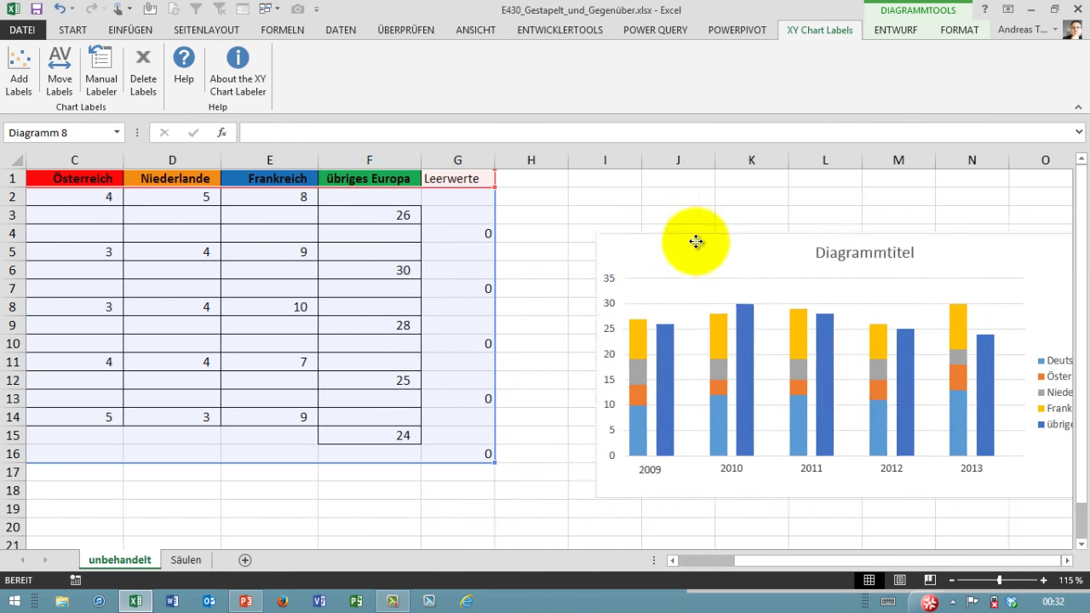
pyautogui.click(520, 195)
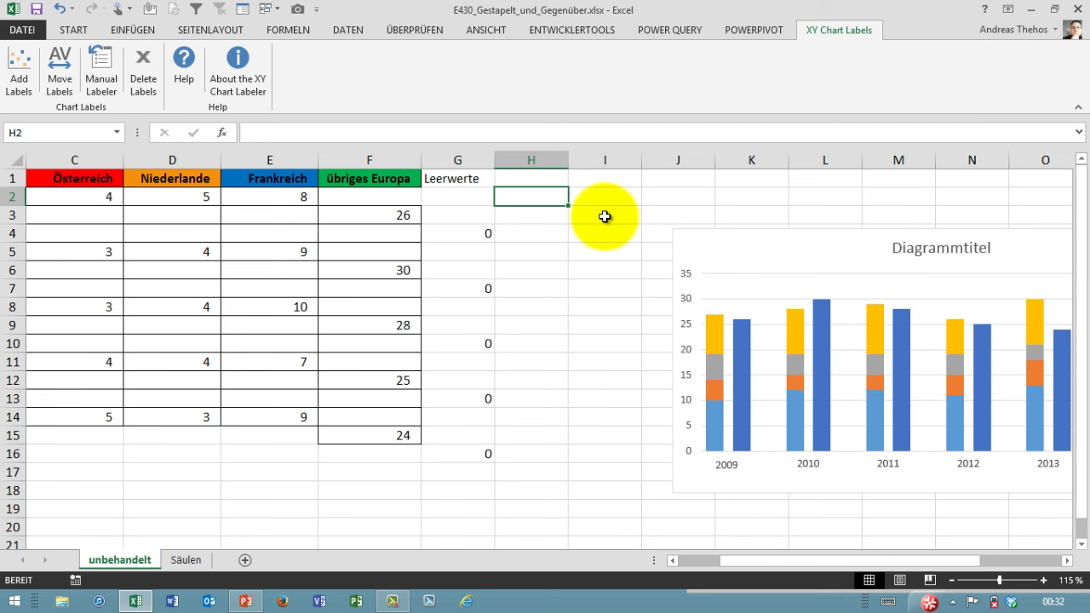
pyautogui.write('=summe')
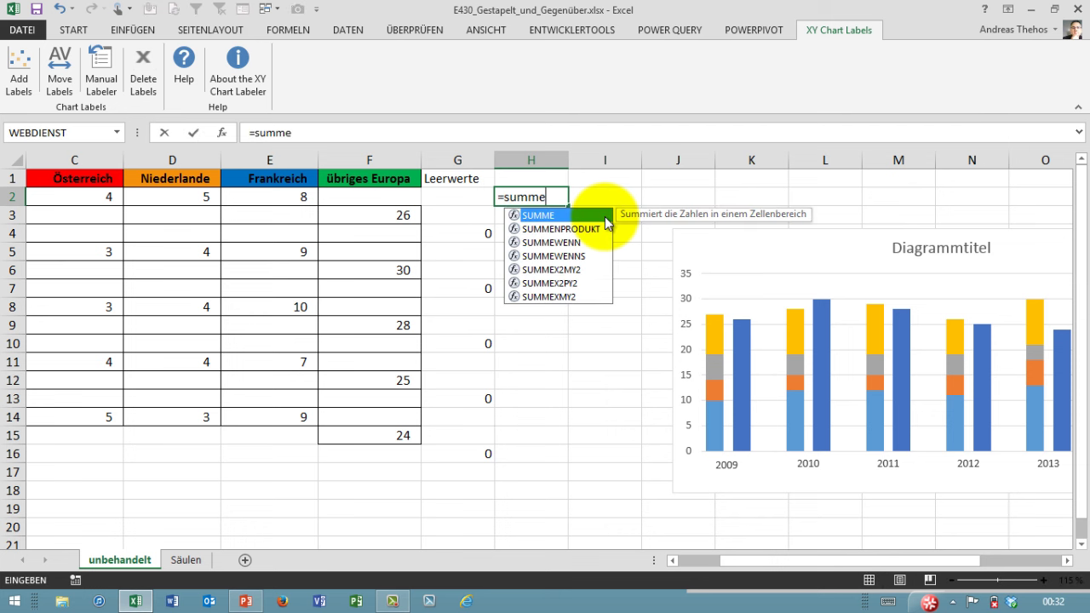
pyautogui.write('(')
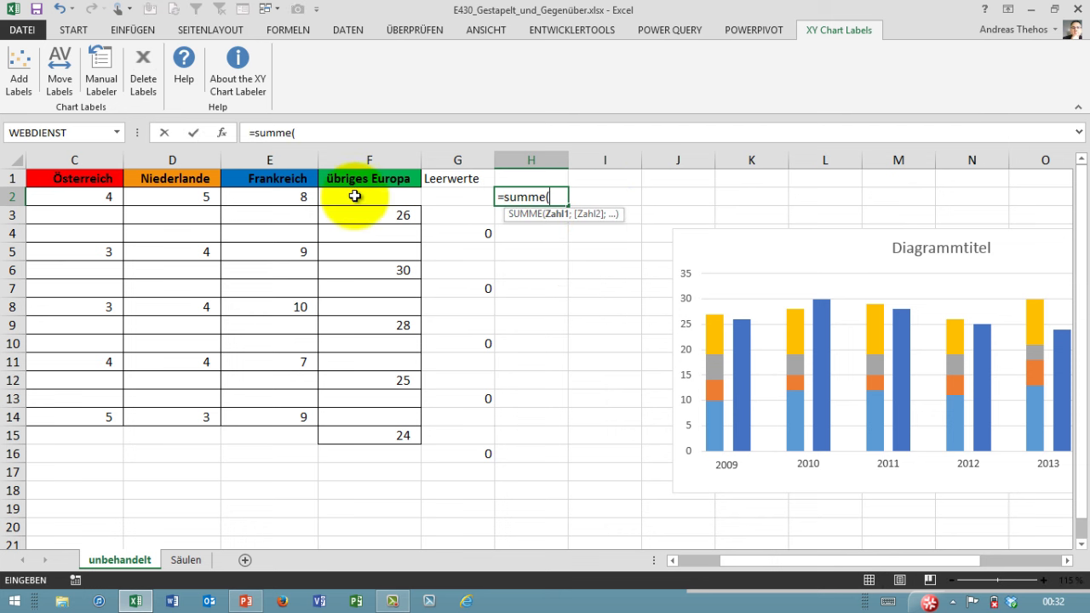
pyautogui.moveTo(355, 196)
pyautogui.mouseDown()
pyautogui.moveTo(55, 206)
pyautogui.moveTo(88, 199)
pyautogui.mouseUp()
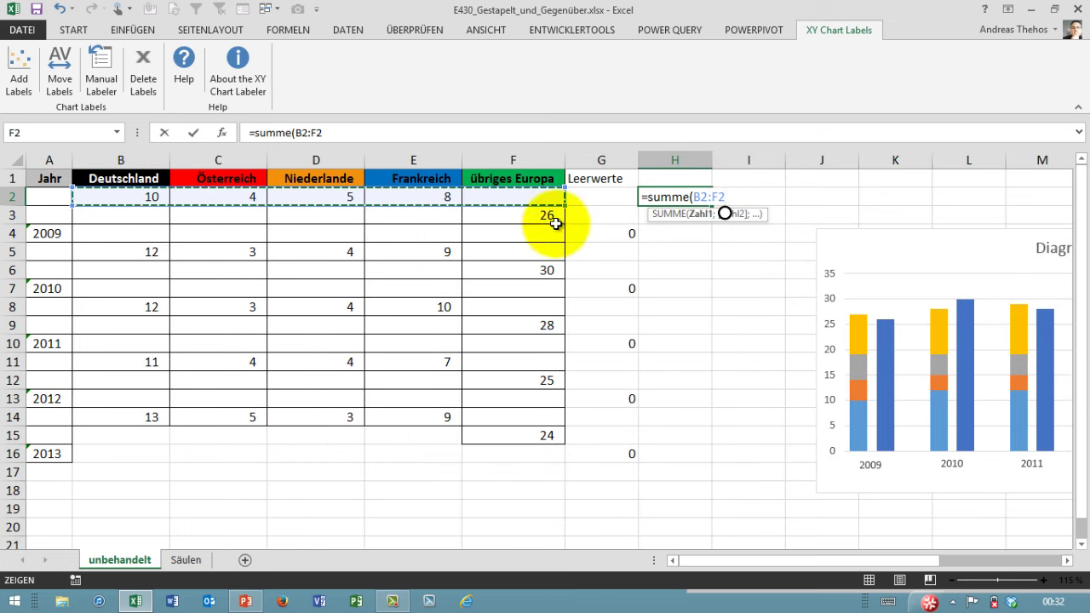
pyautogui.press('Return')
pyautogui.click(702, 196)
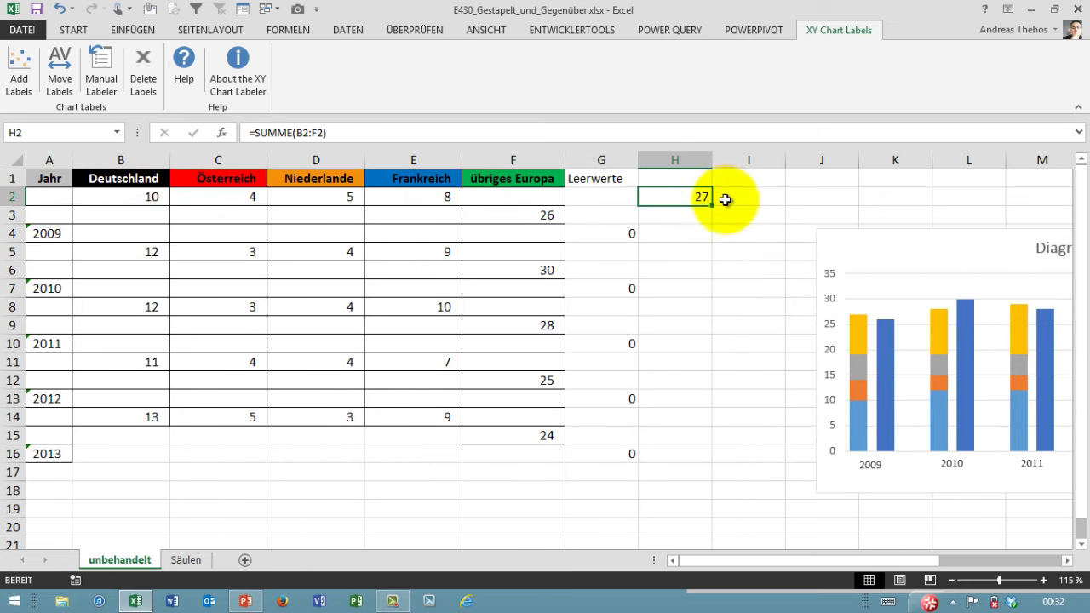
pyautogui.moveTo(713, 205); pyautogui.dragTo(680, 461)
# - Clear the zero totals in the year rows 4, 7, 10, 13 and 16
pyautogui.click(708, 233)
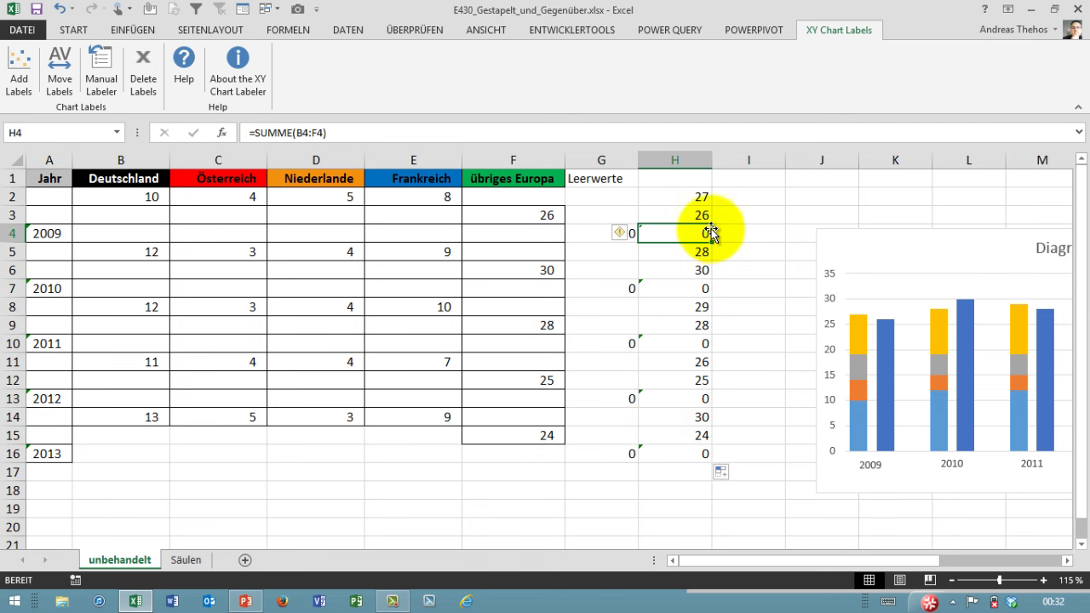
pyautogui.press('Delete')
pyautogui.click(690, 287)
pyautogui.press('Delete')
pyautogui.click(700, 343)
pyautogui.press('Delete')
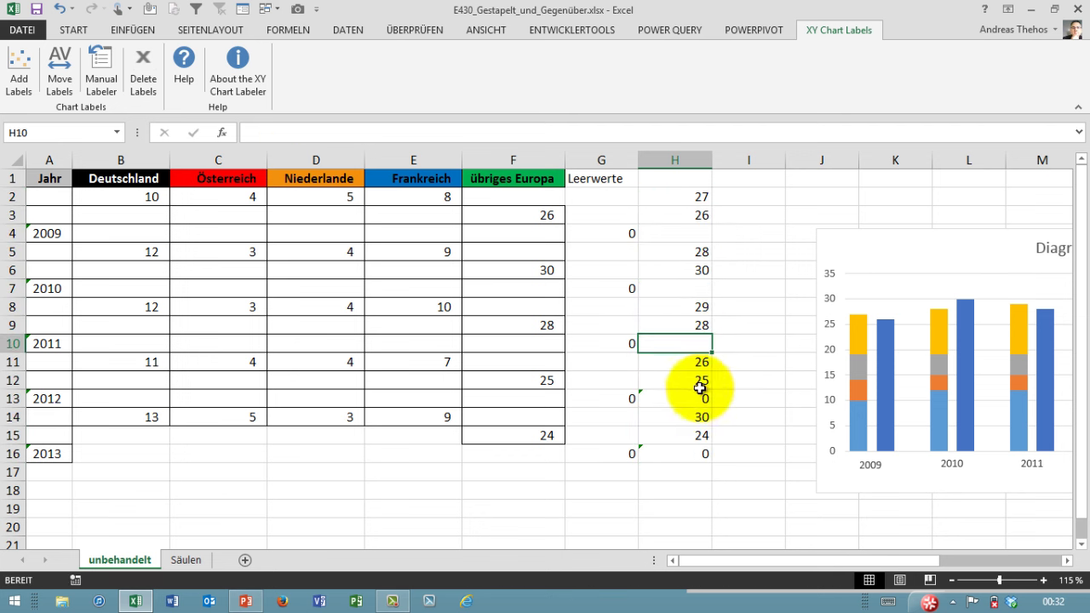
pyautogui.click(700, 395)
pyautogui.press('Delete')
pyautogui.click(693, 453)
pyautogui.press('Delete')
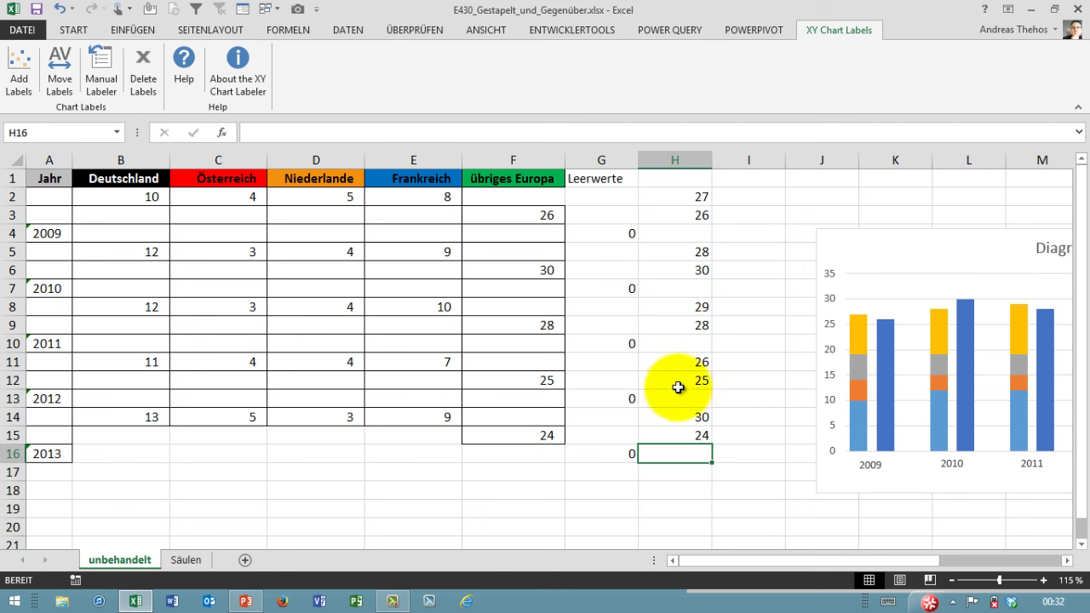
# - Head column H 'Summen' and column I 'Dummy'
pyautogui.click(671, 178)
pyautogui.write('Summen')
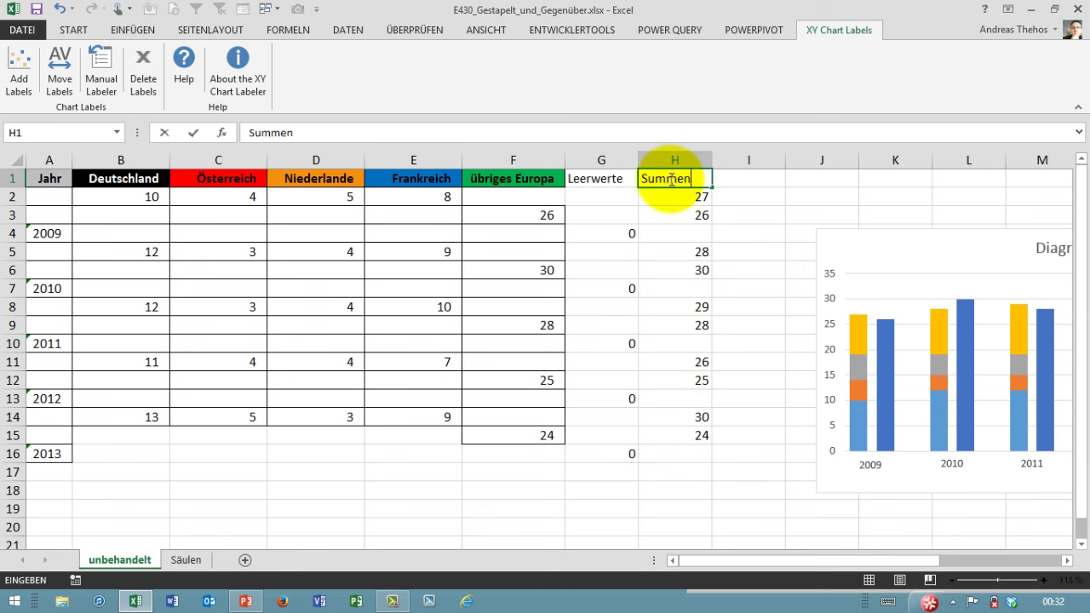
pyautogui.press('Tab')
pyautogui.write('Dummy')
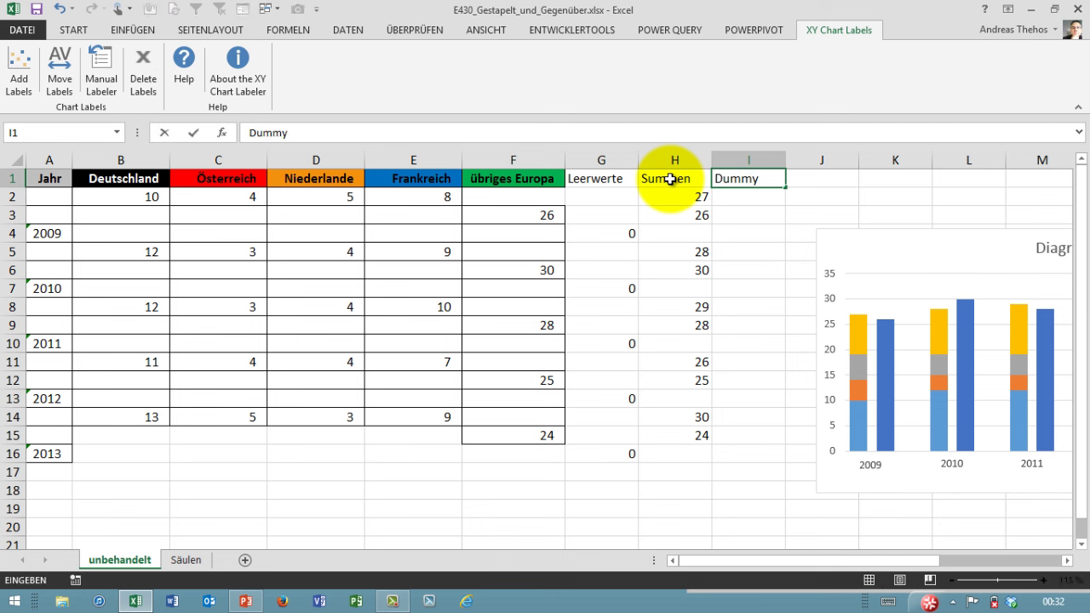
pyautogui.press('Return')
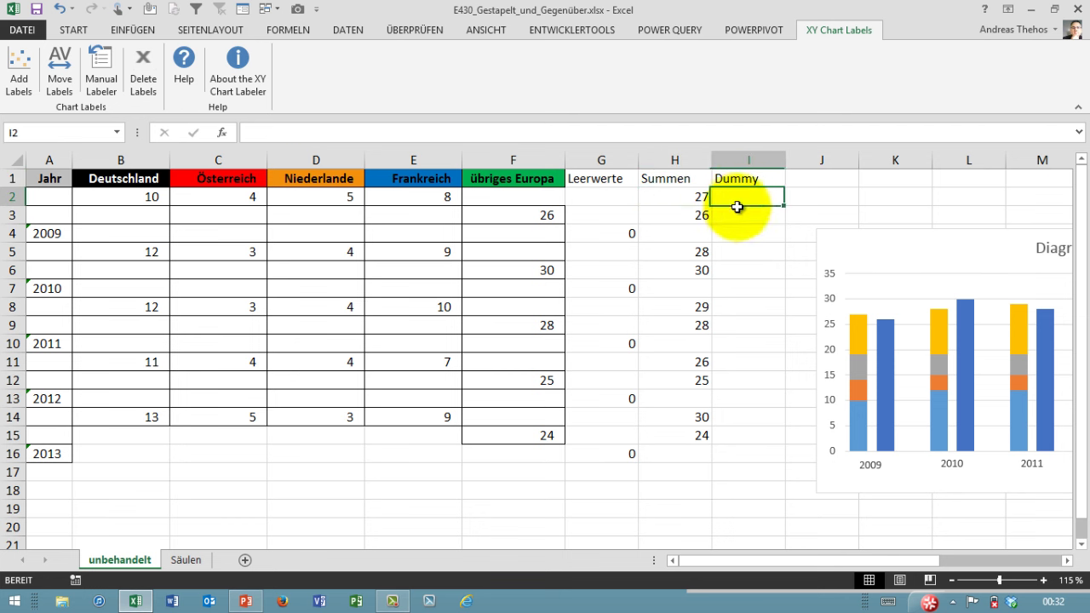
# - Fill the Dummy cells in column I beside each Summen total with 0
pyautogui.moveTo(737, 196); pyautogui.dragTo(729, 214)
pyautogui.keyDown('ctrl'); pyautogui.click(723, 252); pyautogui.keyUp('ctrl')
pyautogui.moveTo(731, 268); pyautogui.dragTo(735, 432)
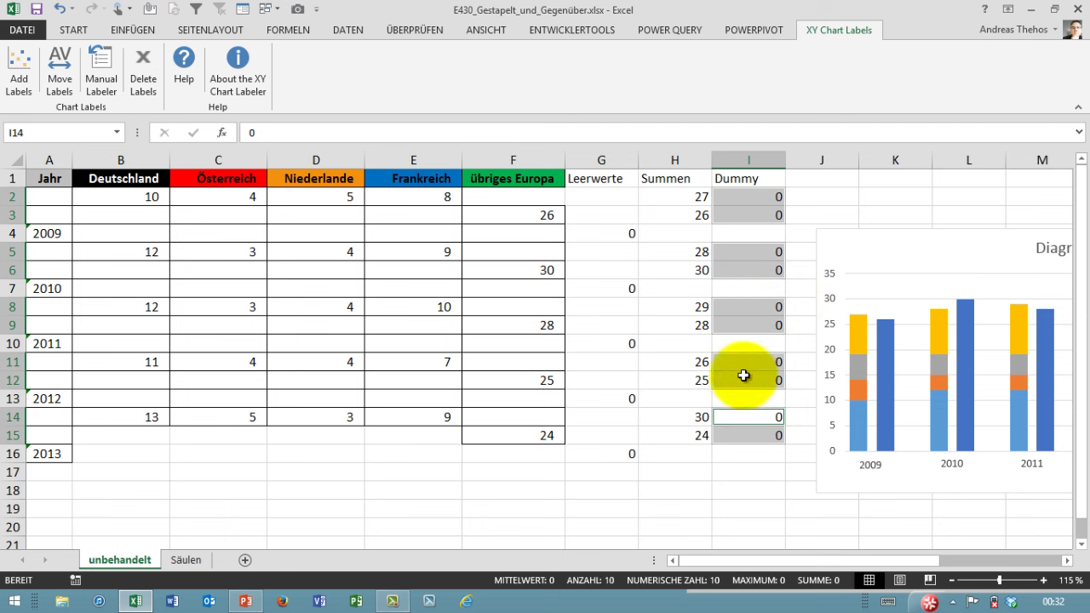
# - Copy Dummy range I2:I16 and paste it into the chart as a new series
pyautogui.moveTo(749, 198)
pyautogui.mouseDown()
pyautogui.moveTo(749, 453)
pyautogui.moveTo(749, 444)
pyautogui.mouseUp()
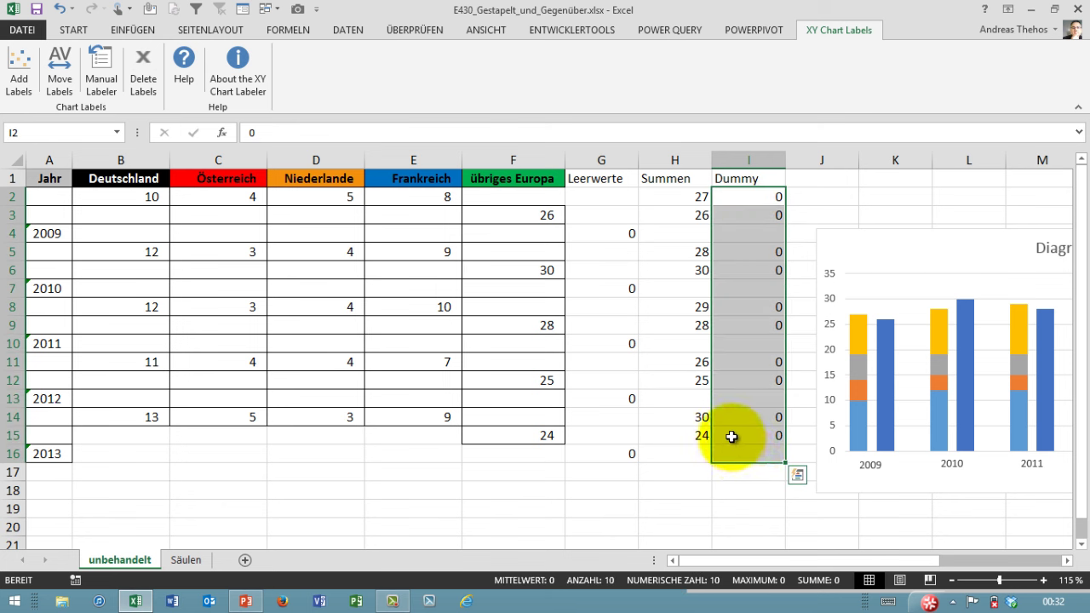
pyautogui.hotkey('ctrl', 'c')
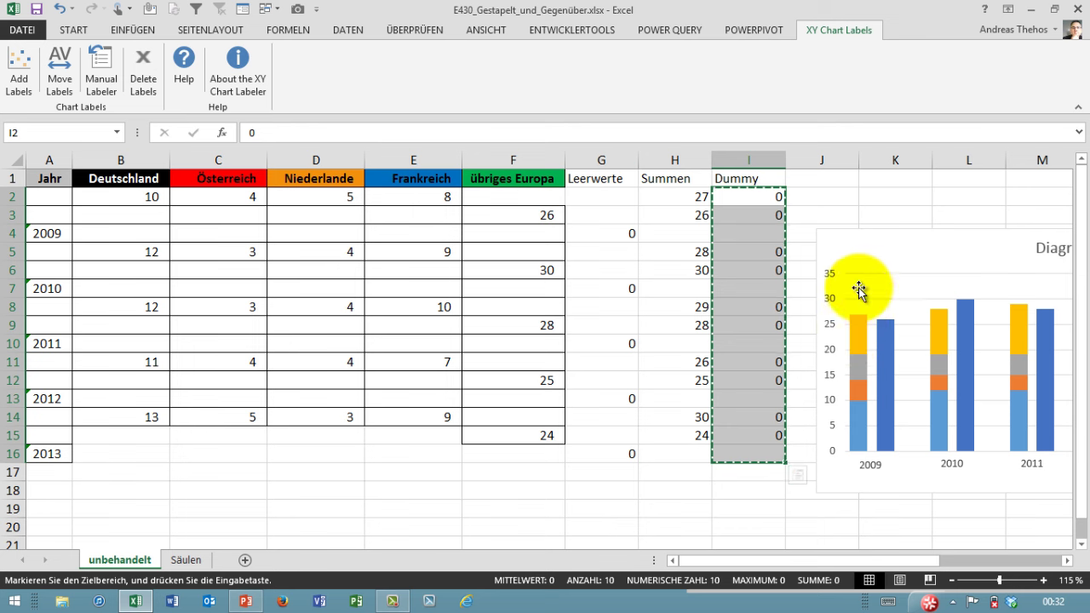
pyautogui.click(871, 298)
pyautogui.click(898, 325)
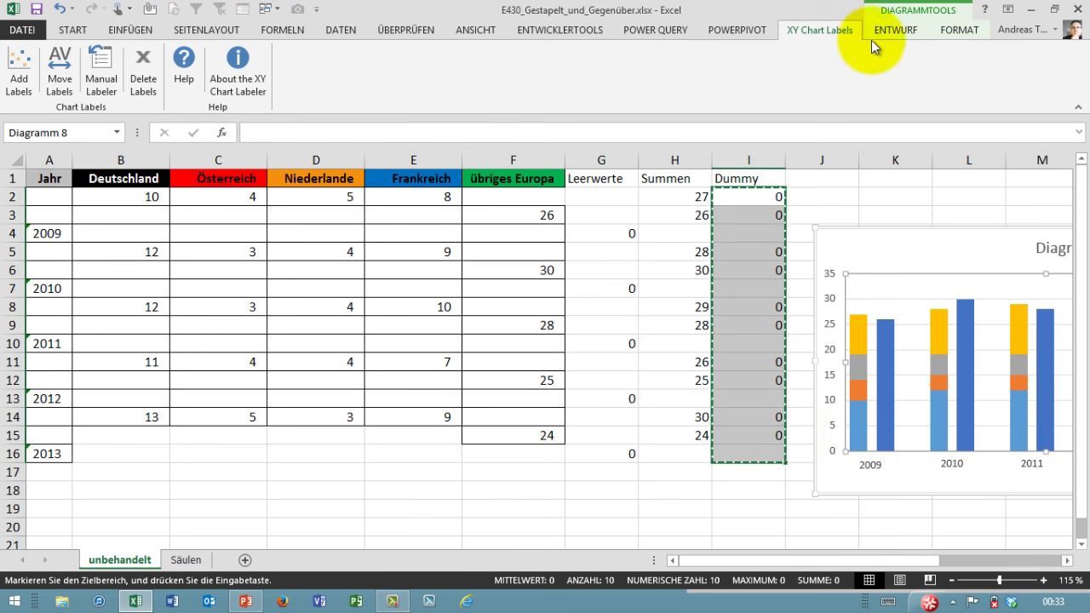
# - Select the Datenreihen7 series in the chart, then go to XY Chart Labels
pyautogui.click(946, 31)
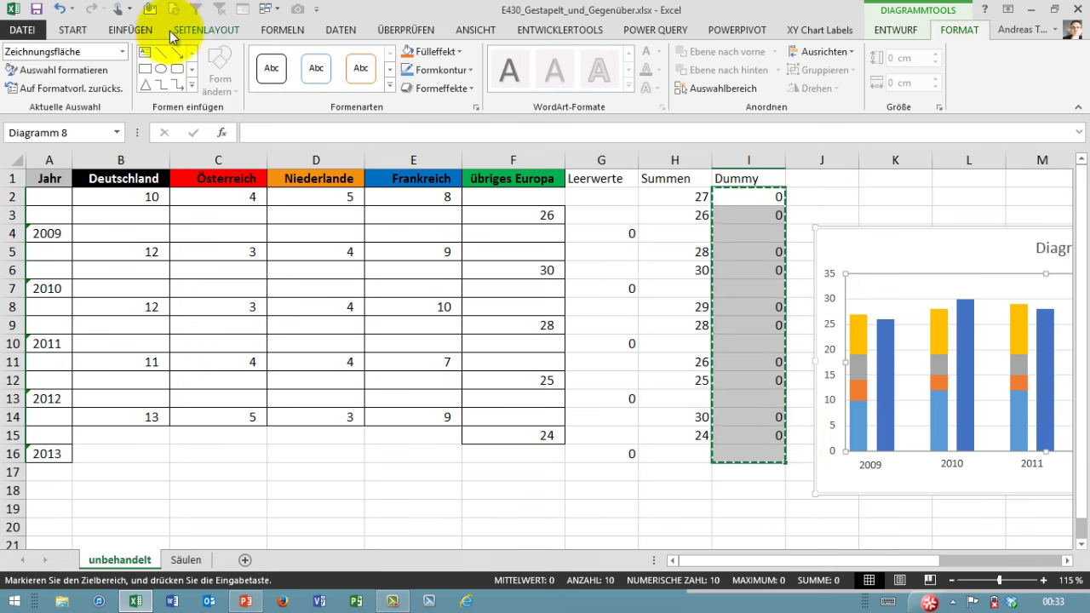
pyautogui.click(124, 54)
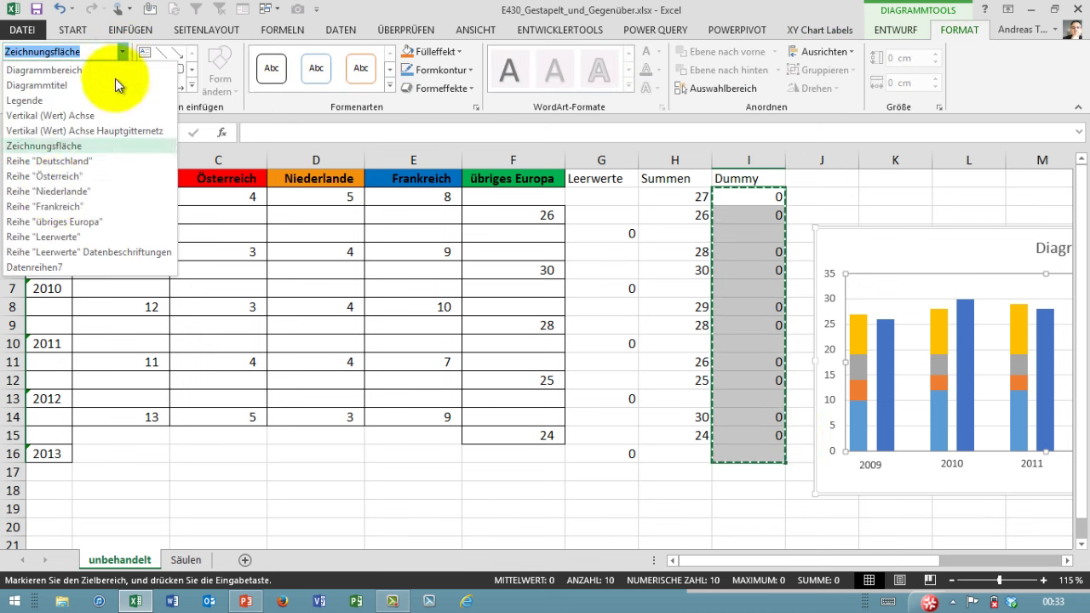
pyautogui.click(31, 265)
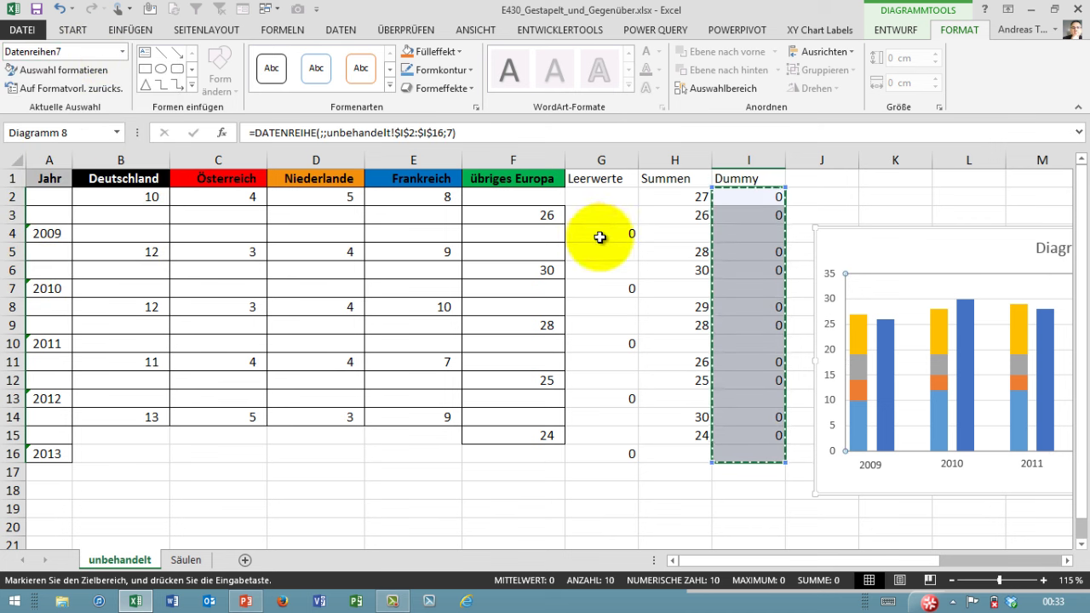
pyautogui.click(834, 32)
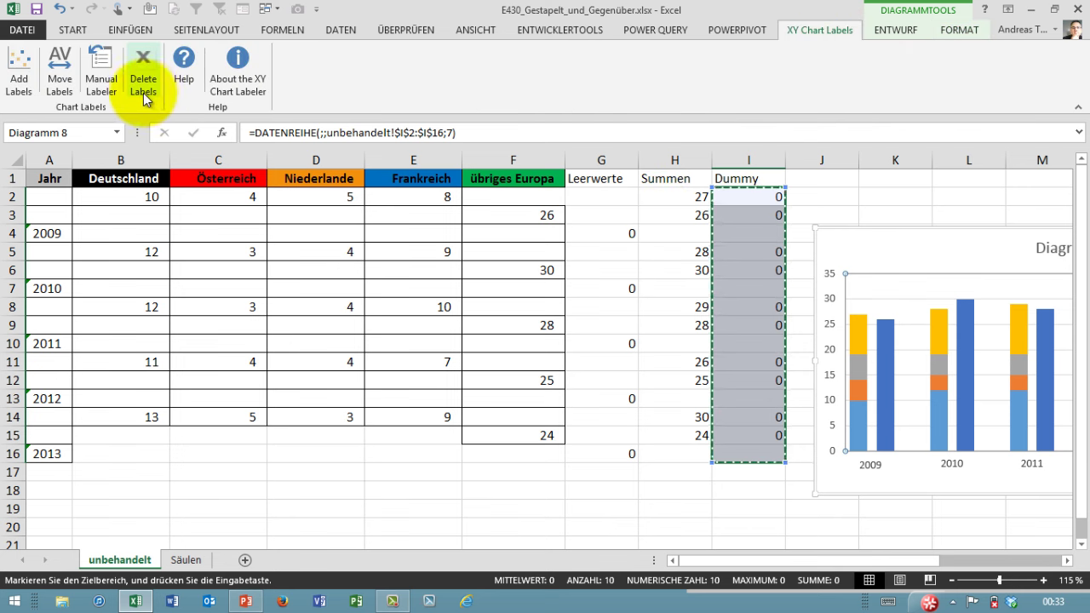
# - Add labels from H2:H16 to Datenreihen7 at Inside End position, then shift the chart left
pyautogui.click(18, 72)
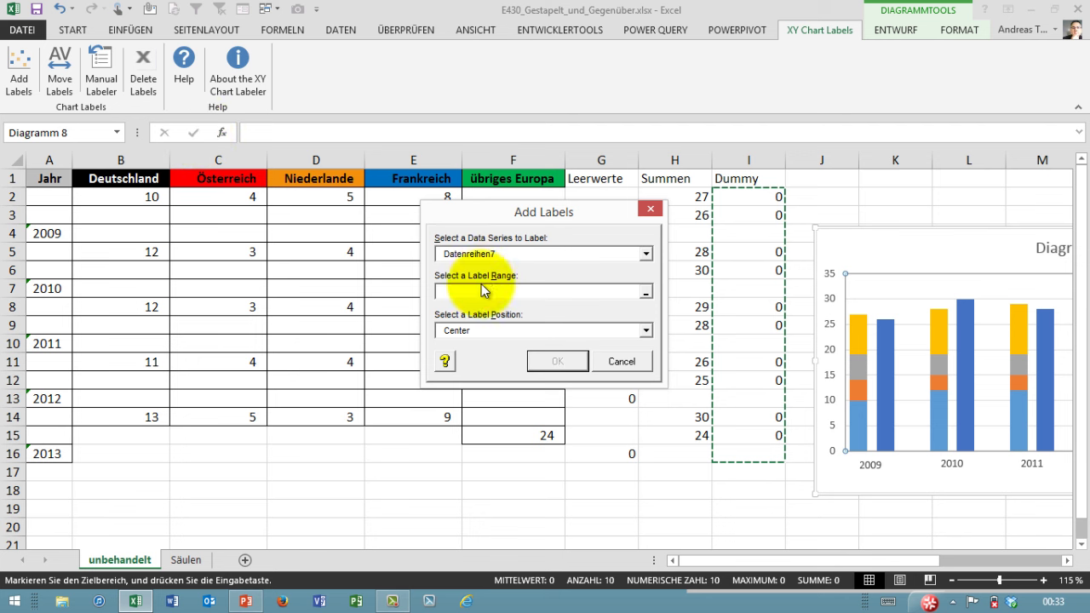
pyautogui.moveTo(586, 217); pyautogui.dragTo(450, 212)
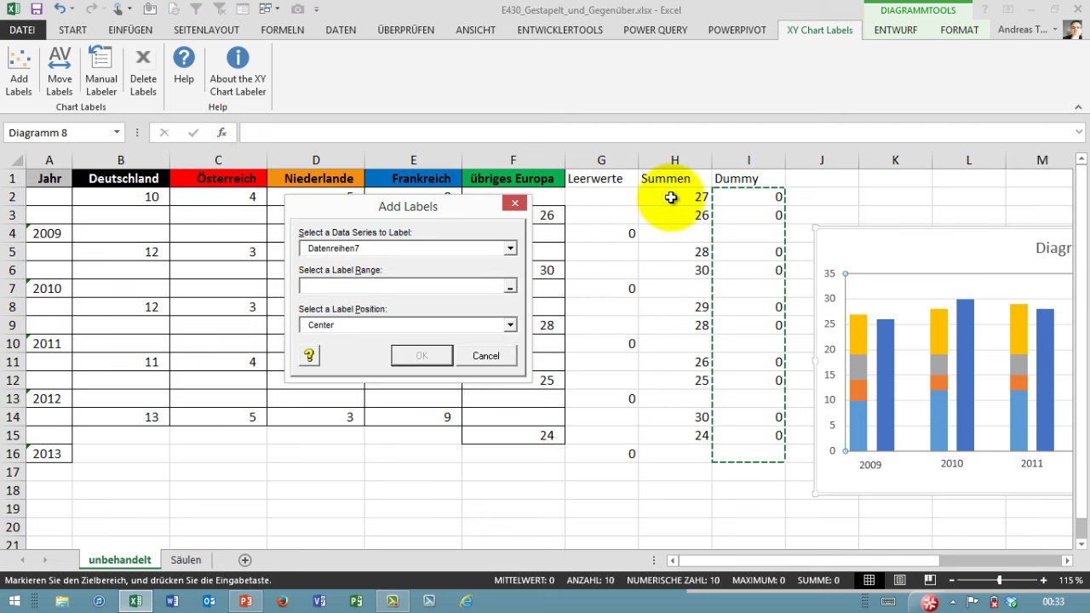
pyautogui.moveTo(671, 198); pyautogui.dragTo(670, 449)
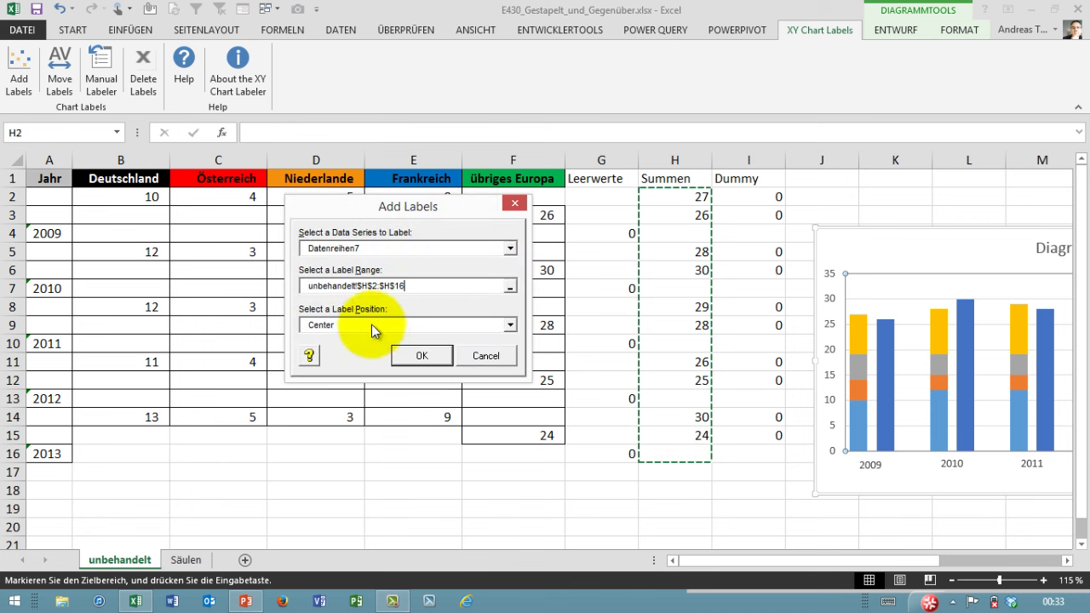
pyautogui.click(371, 324)
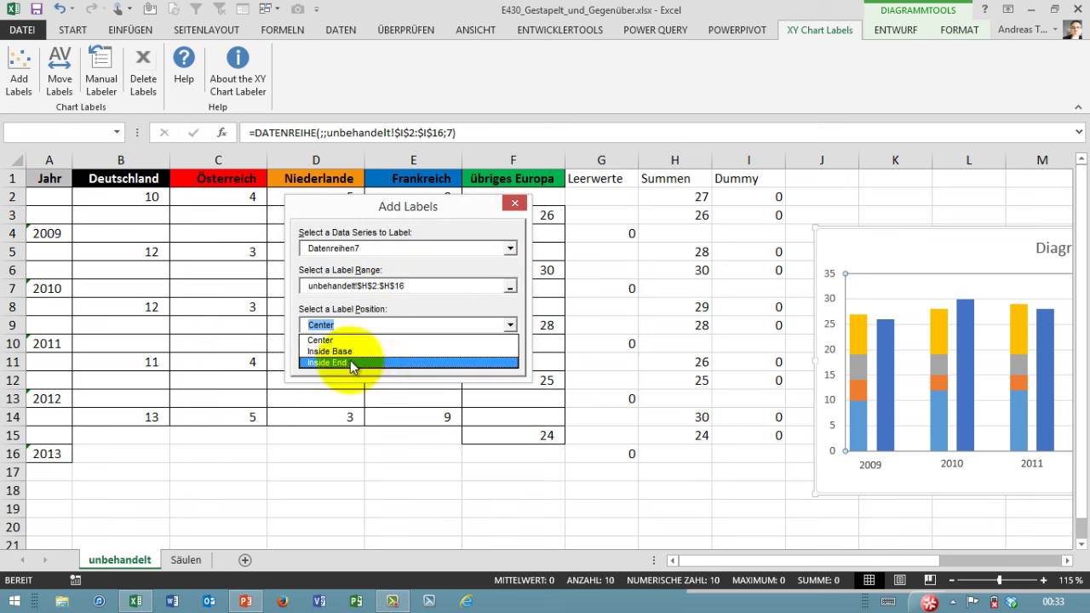
pyautogui.click(375, 362)
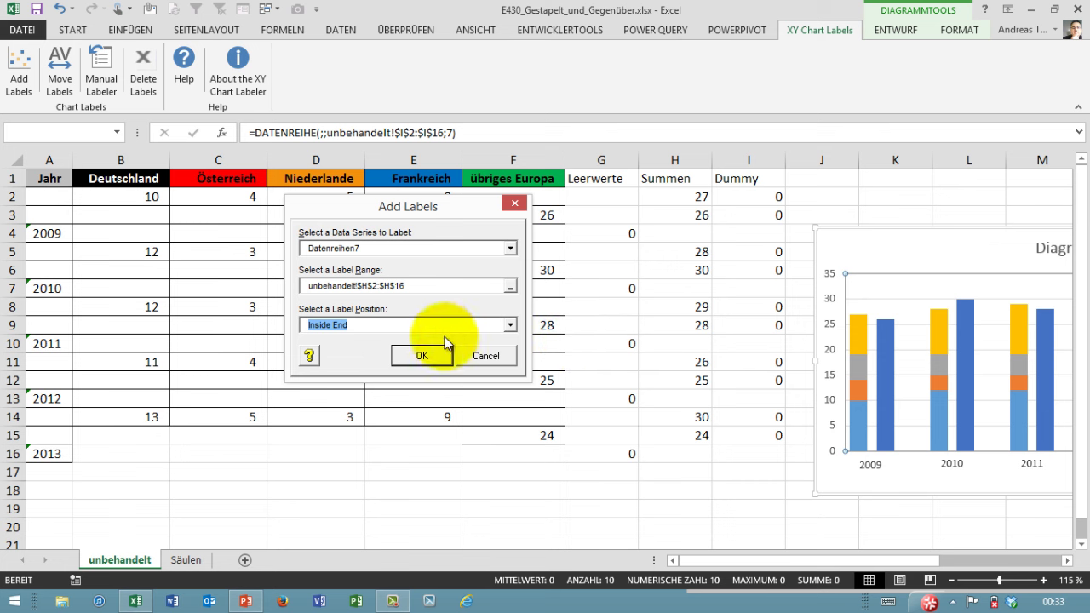
pyautogui.click(422, 355)
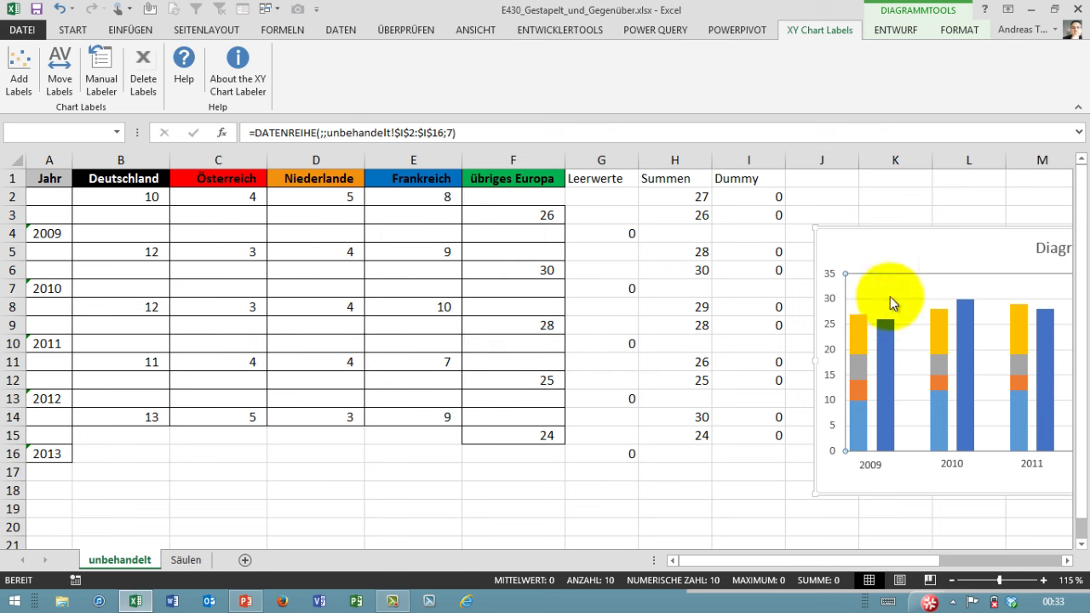
pyautogui.moveTo(839, 243)
pyautogui.mouseDown()
pyautogui.moveTo(479, 236)
pyautogui.moveTo(347, 208)
pyautogui.mouseUp()
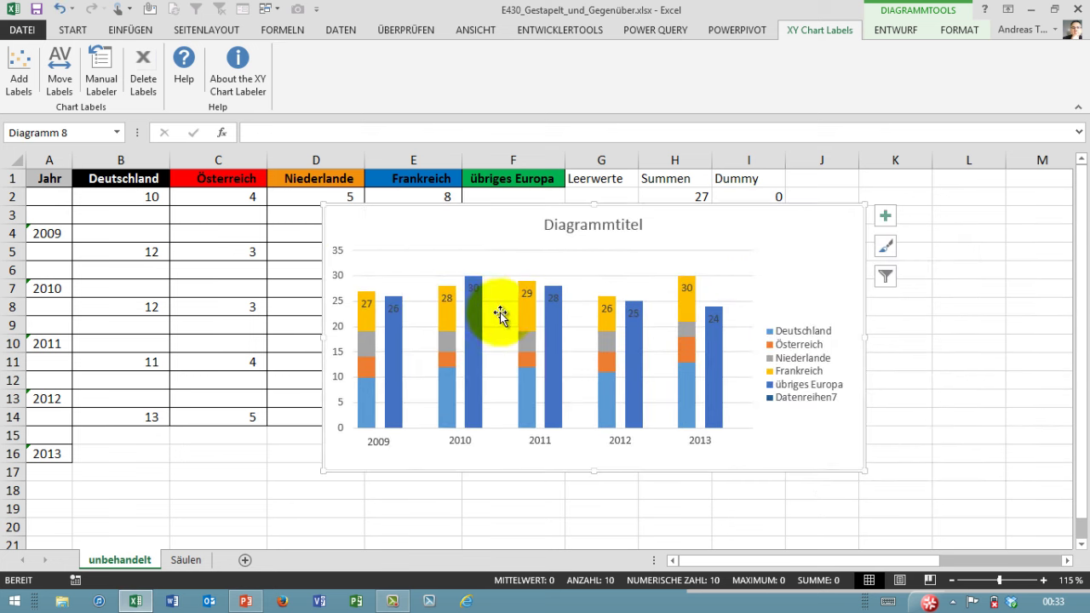
# - Lift the total labels 10 points above the stacks and drag the chart right of the table
pyautogui.click(530, 295)
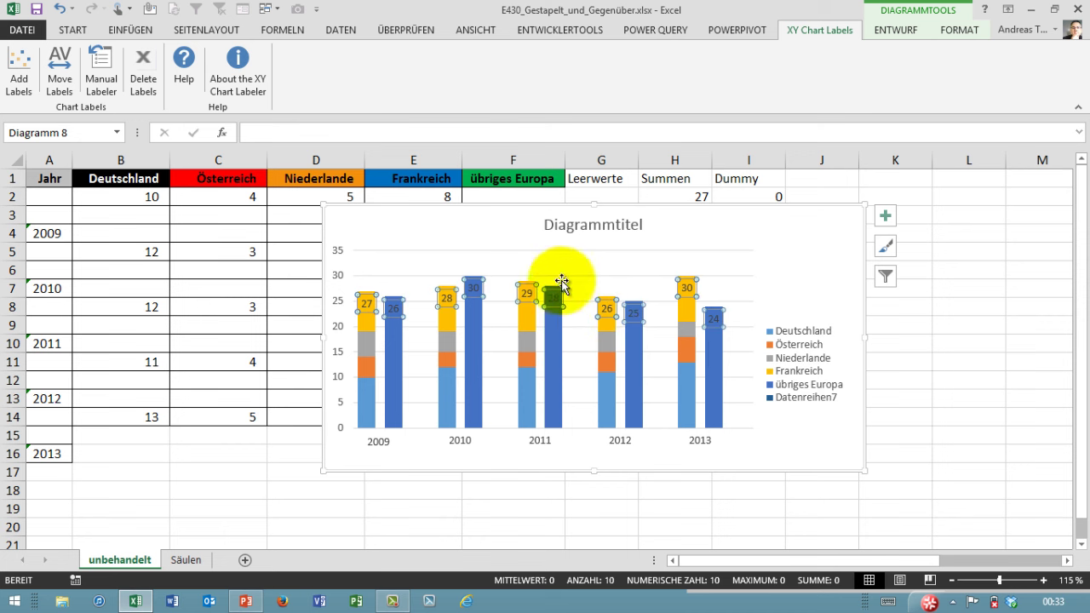
pyautogui.click(63, 77)
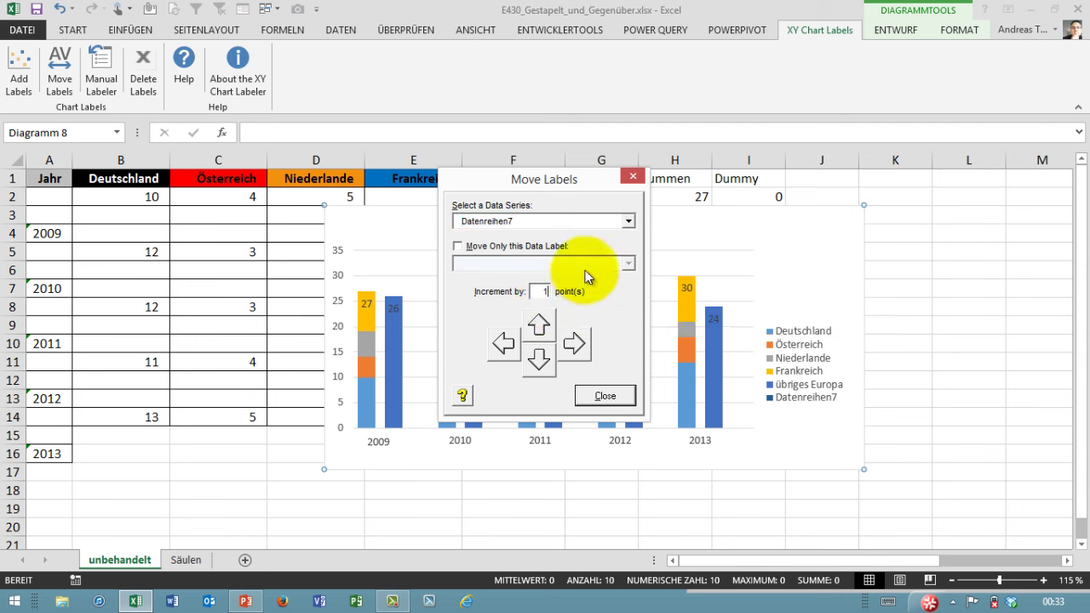
pyautogui.click(539, 325)
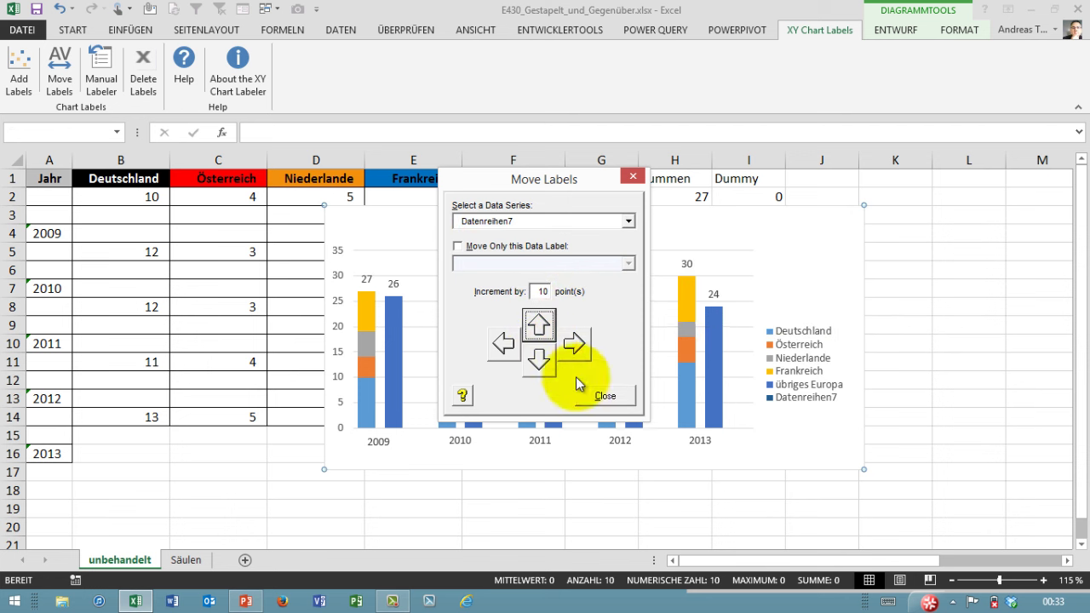
pyautogui.click(603, 395)
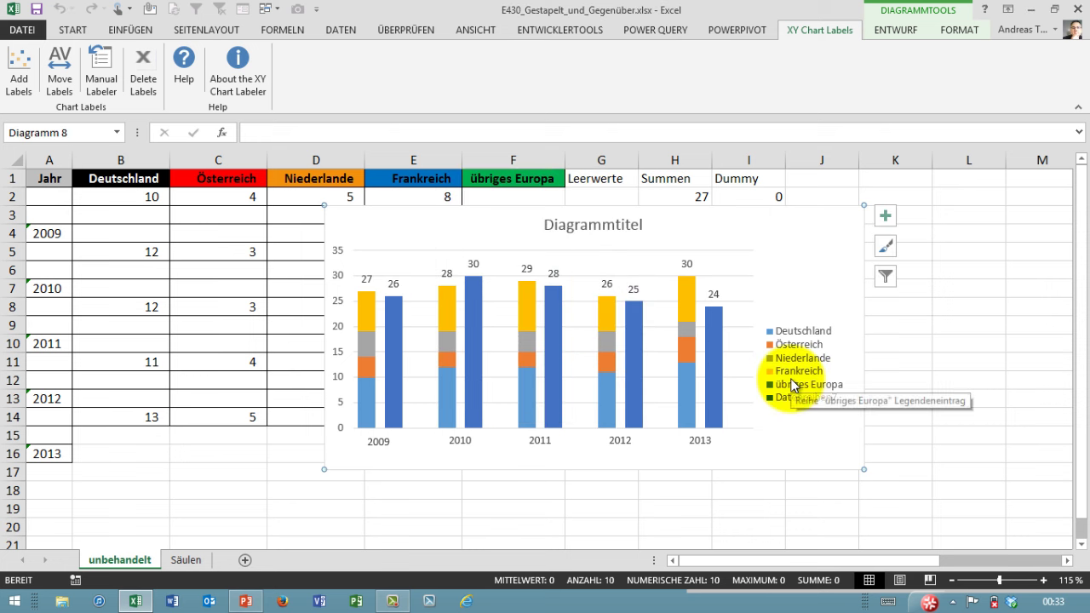
pyautogui.click(726, 230)
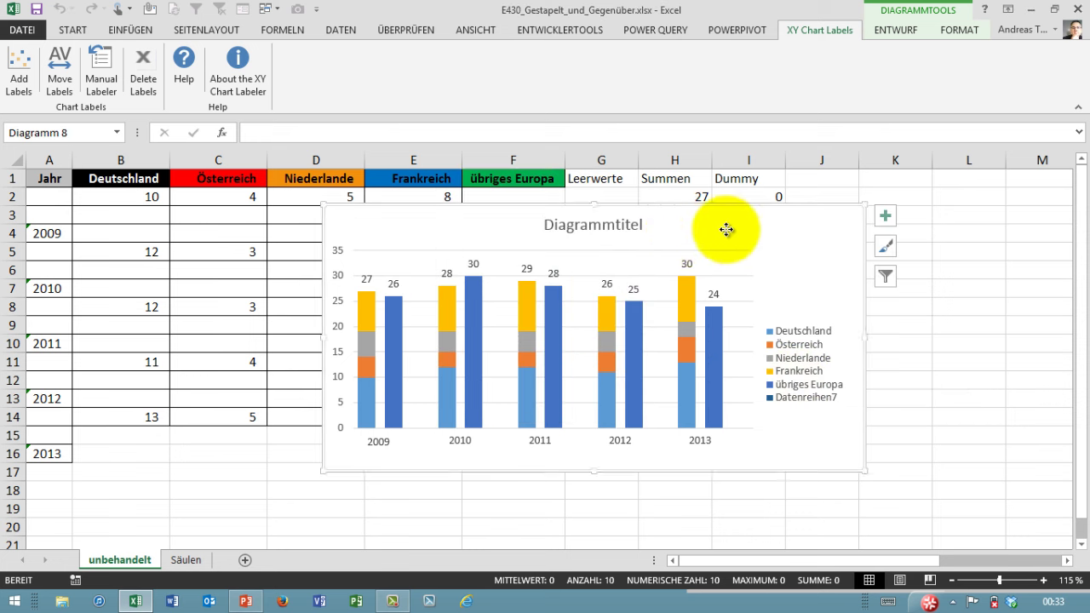
pyautogui.moveTo(726, 230); pyautogui.dragTo(967, 194)
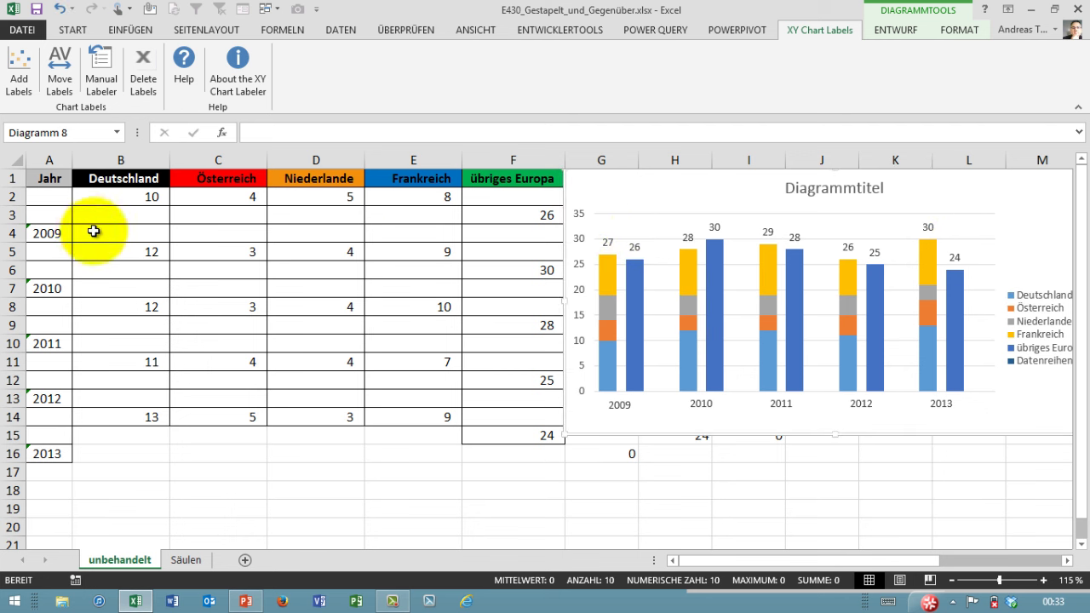
# - Change übriges Europa 2009 (F3) to 33 and Deutschland 2010 (B5) to 5
pyautogui.click(547, 214)
pyautogui.write('33')
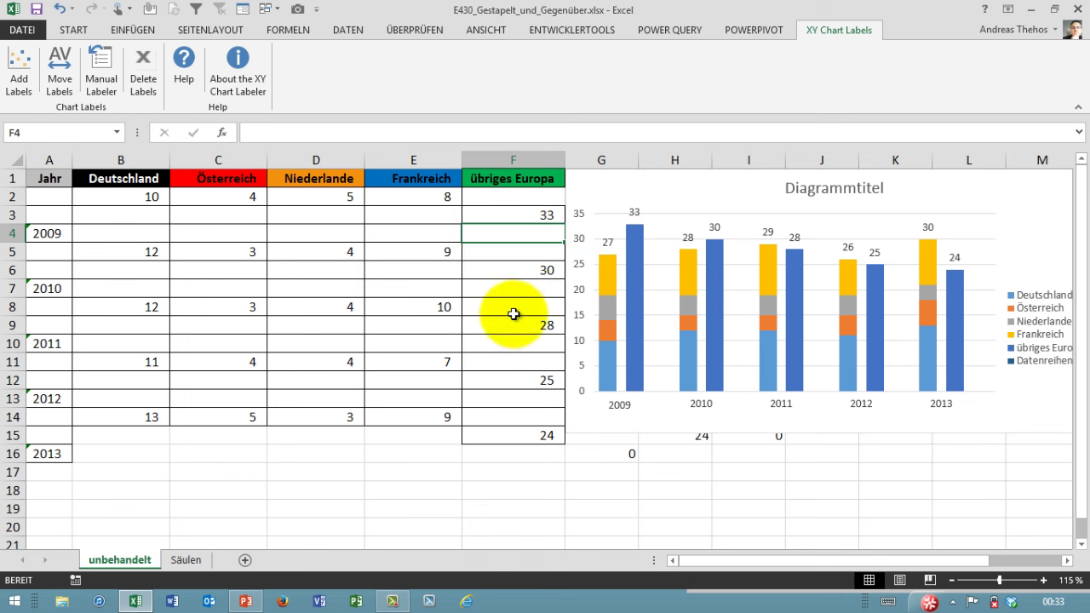
pyautogui.click(144, 252)
pyautogui.write('5')
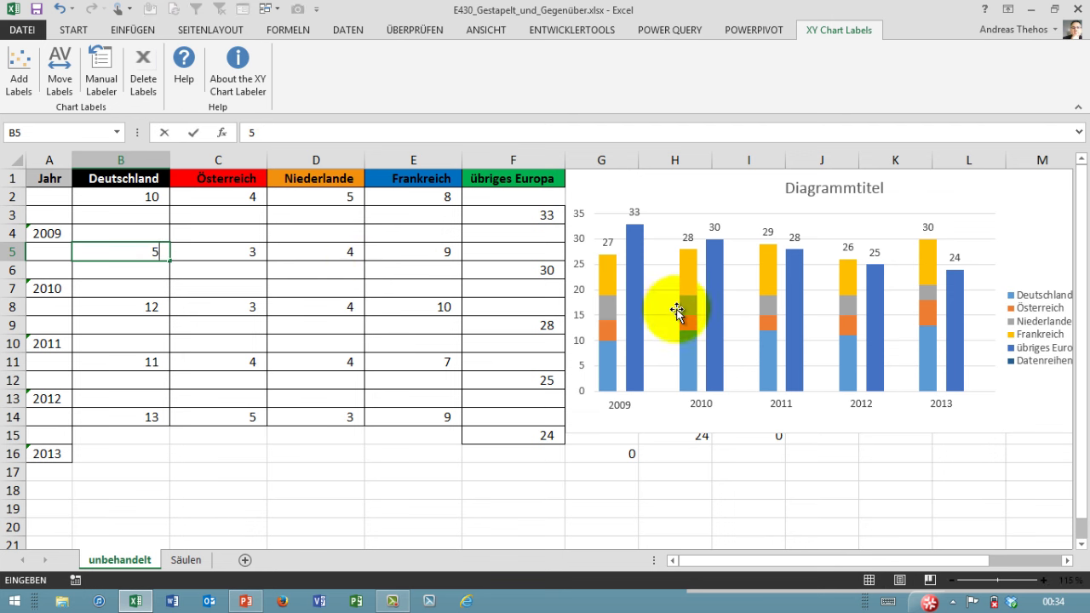
pyautogui.press('Return')
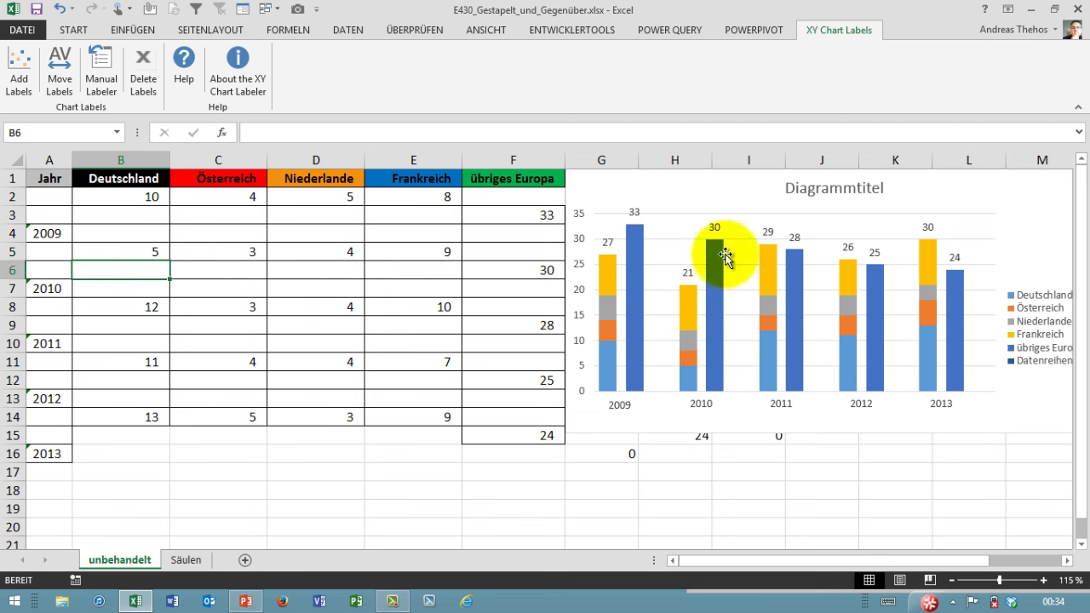